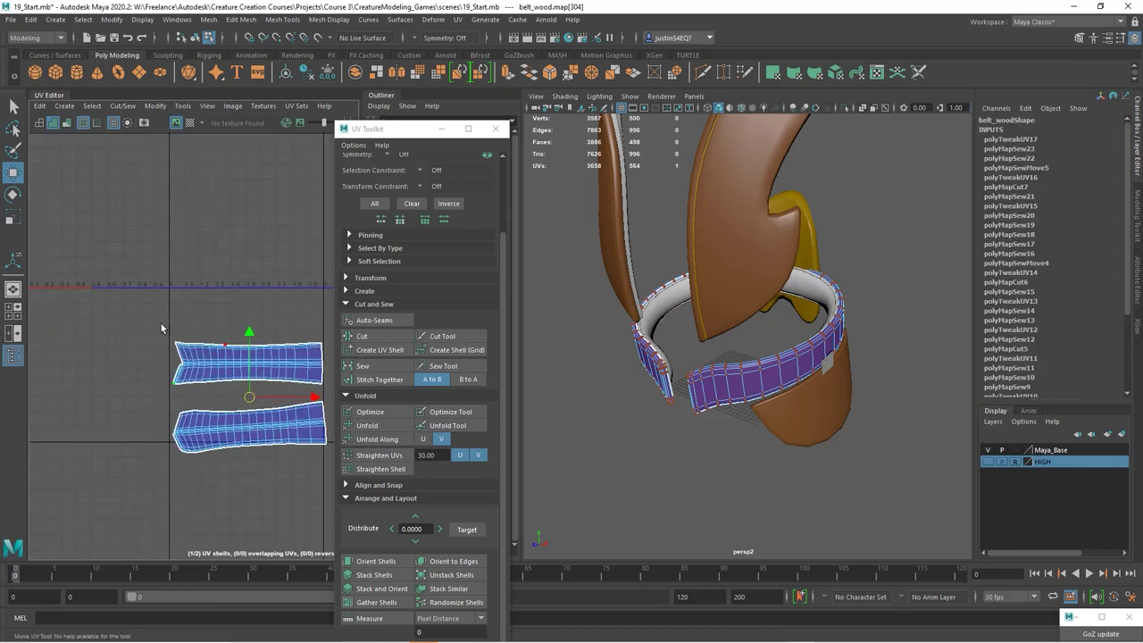
Select both straightened belt UV shells, then bring up the UV mapping menu.
key(ctrl+shift+a)
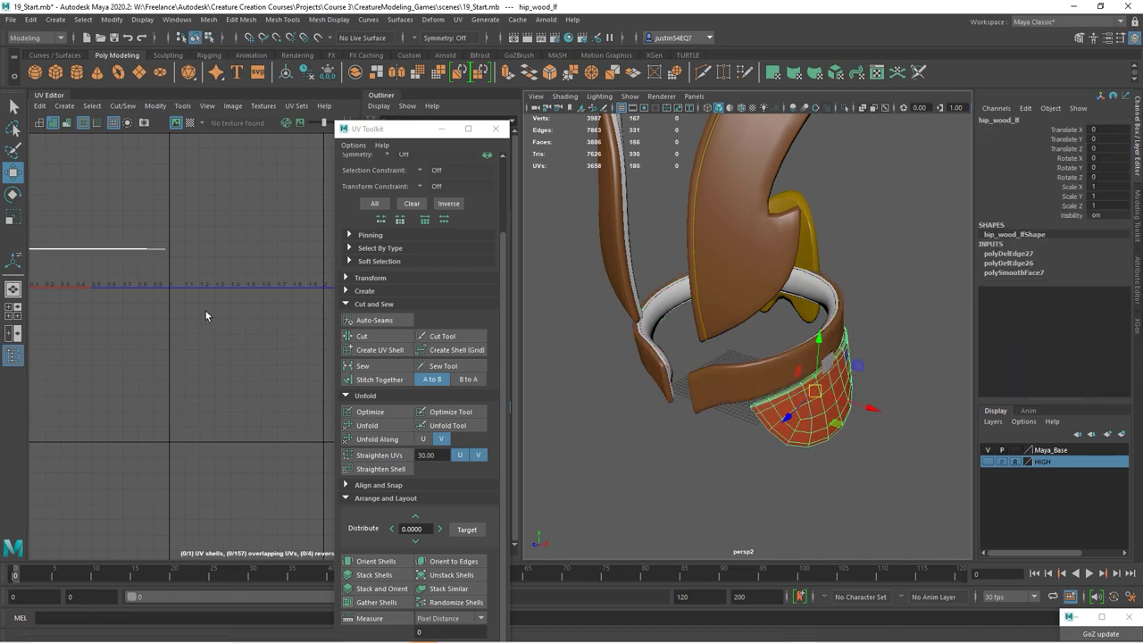
click(457, 19)
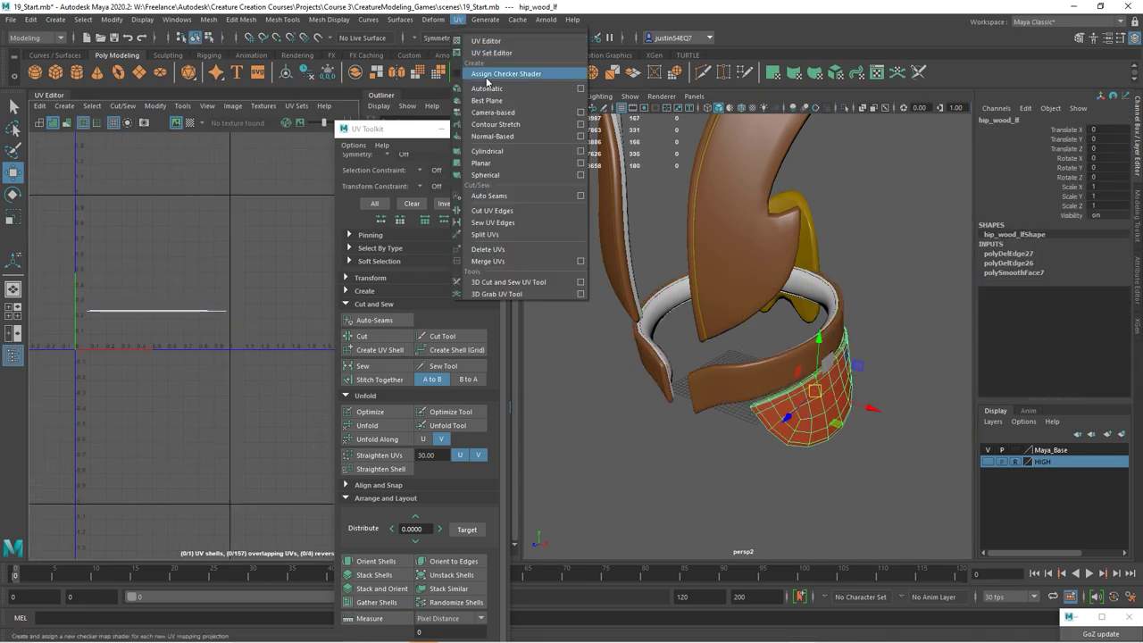
Auto-project UVs onto the hip wood plate and rotate the left shell about 90 degrees.
click(486, 87)
key(f)
click(184, 280)
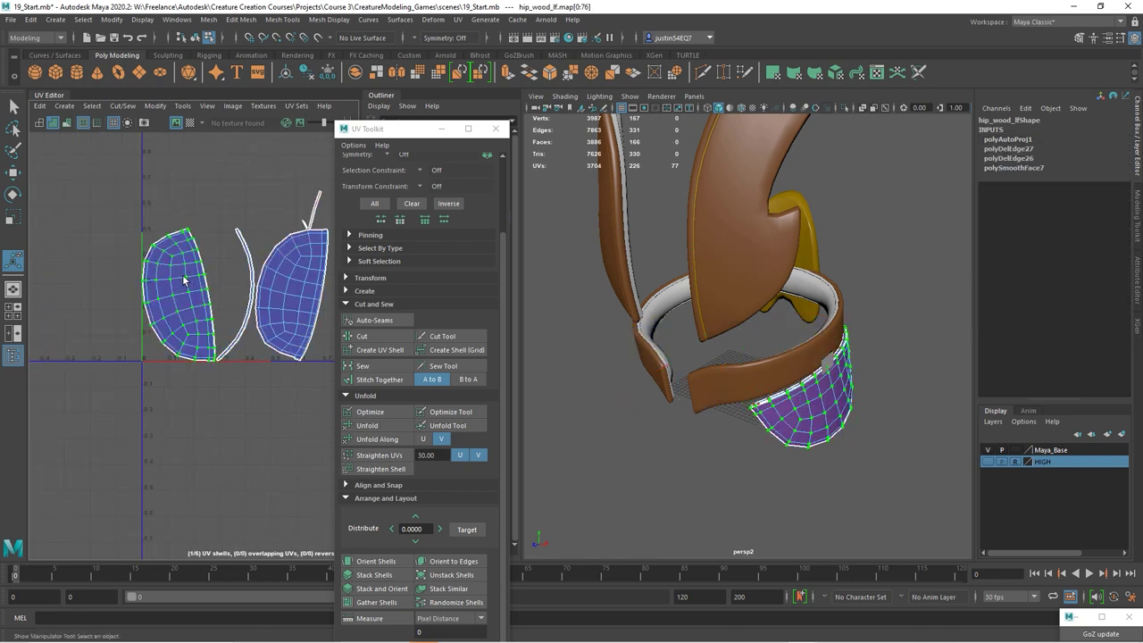
drag(226, 287, 176, 260)
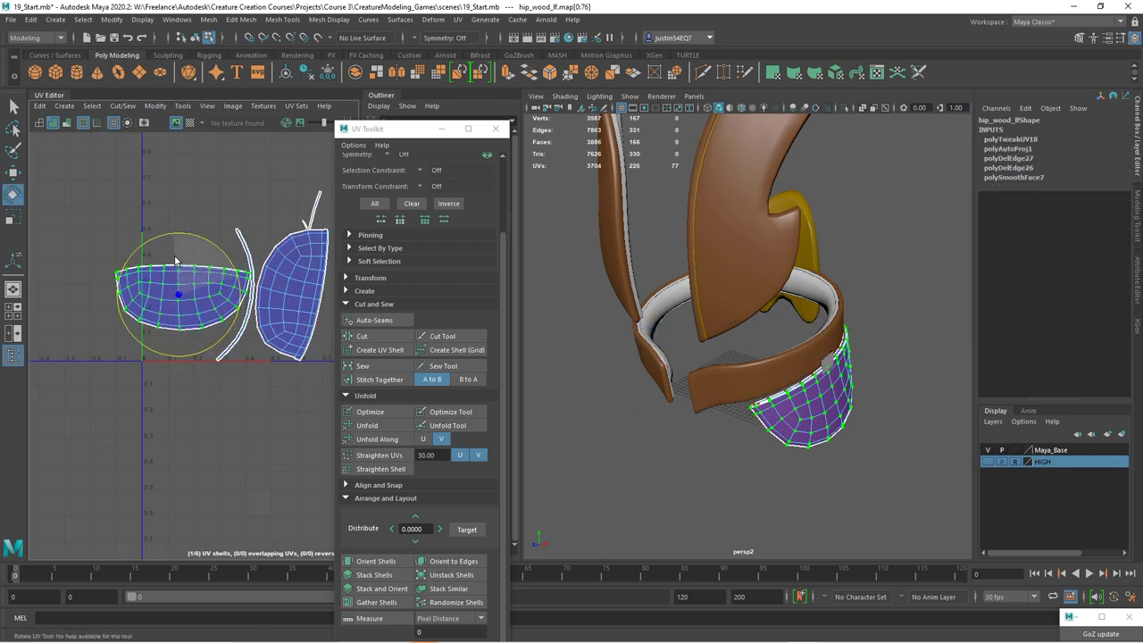
key(w)
key(f)
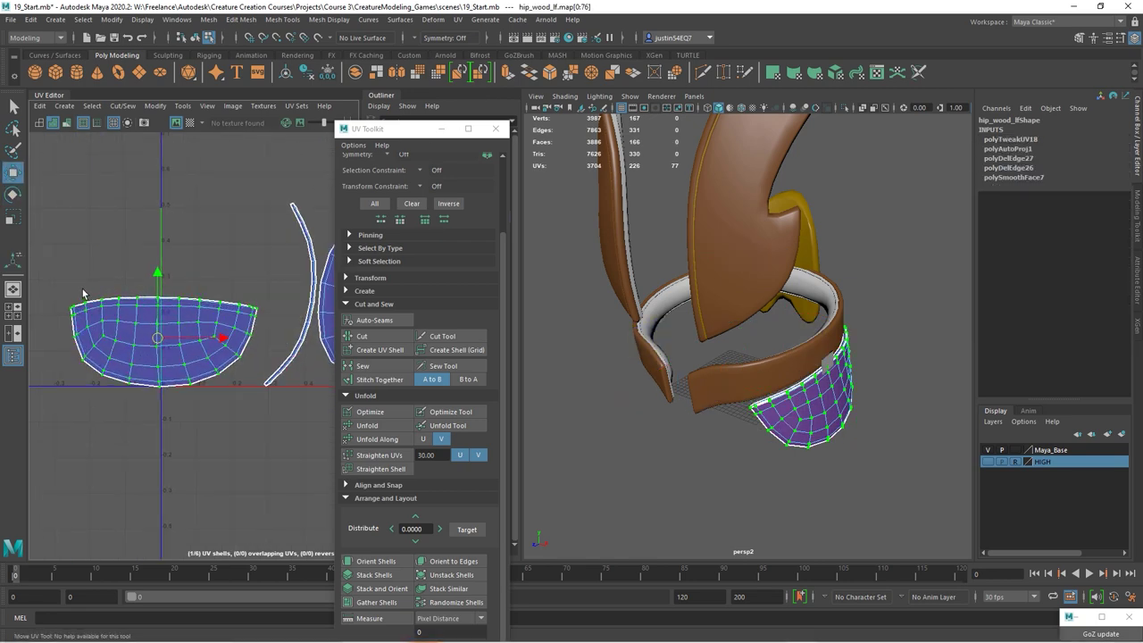
Stitch the plate's UV shells together along shared top edges and unfold the result.
key(ctrl+F10)
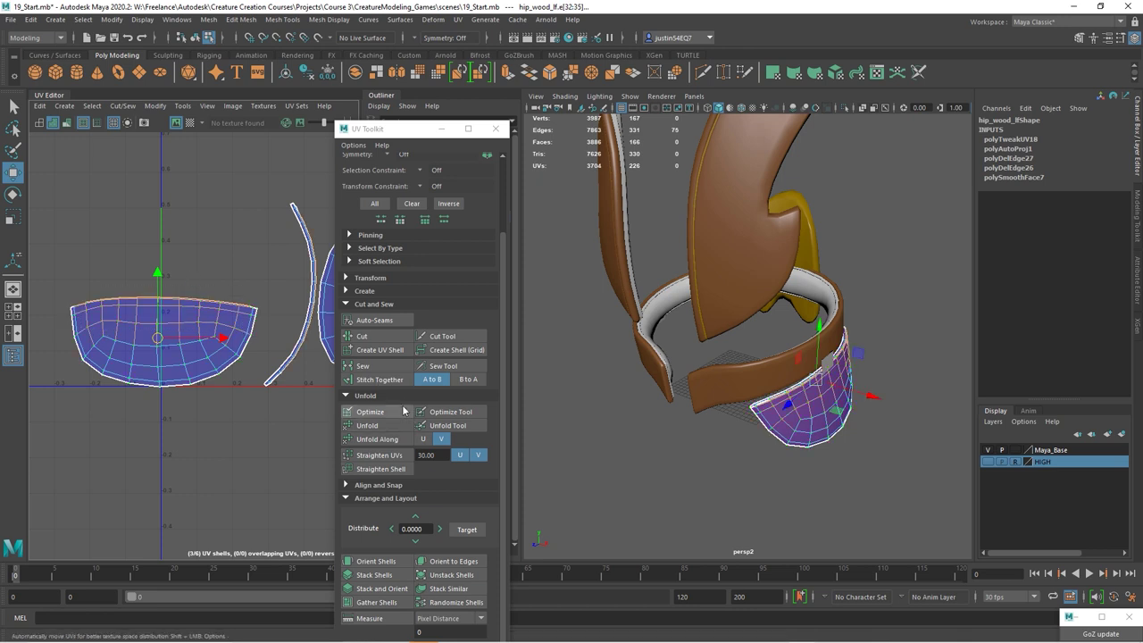
click(391, 382)
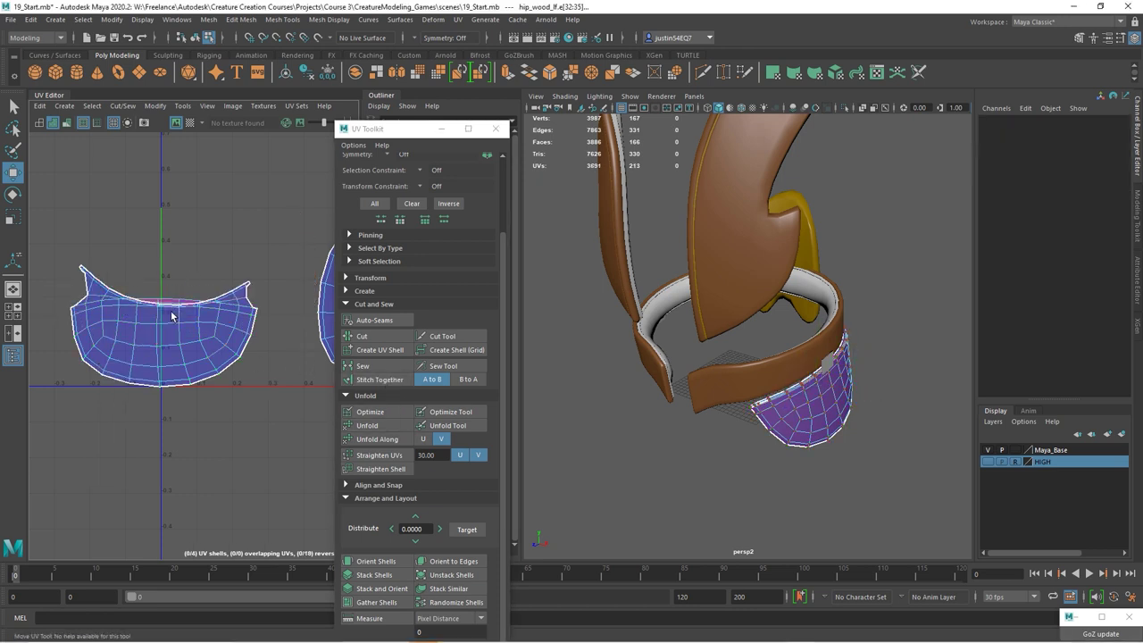
ctrl+right_drag(108, 281, 75, 279)
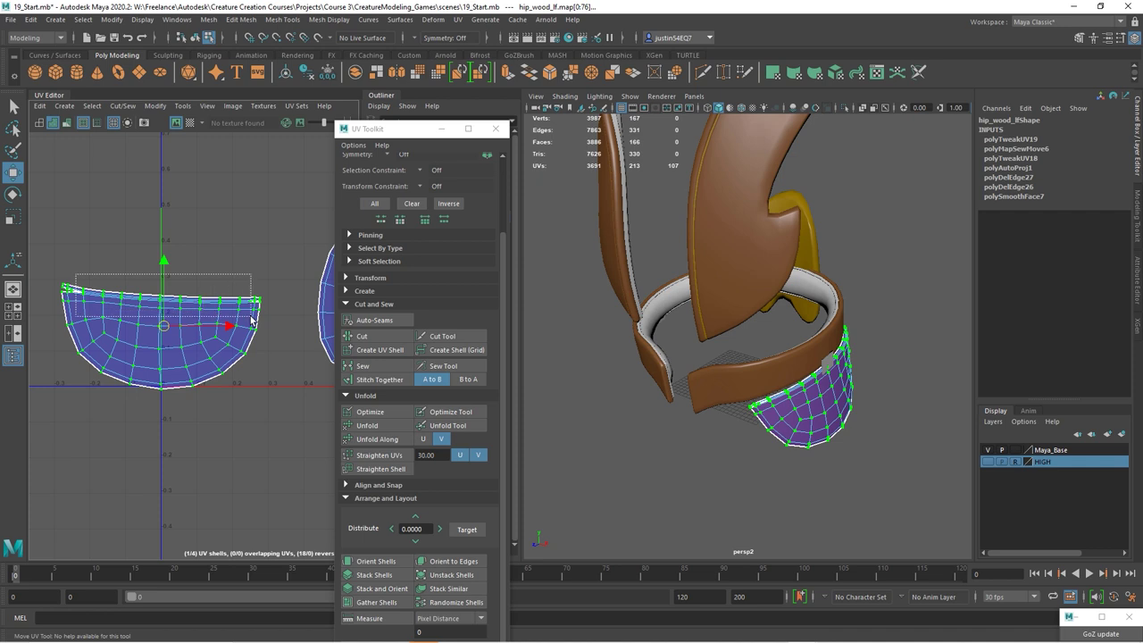
key(ctrl+F10)
click(373, 381)
ctrl+right_drag(103, 308, 142, 278)
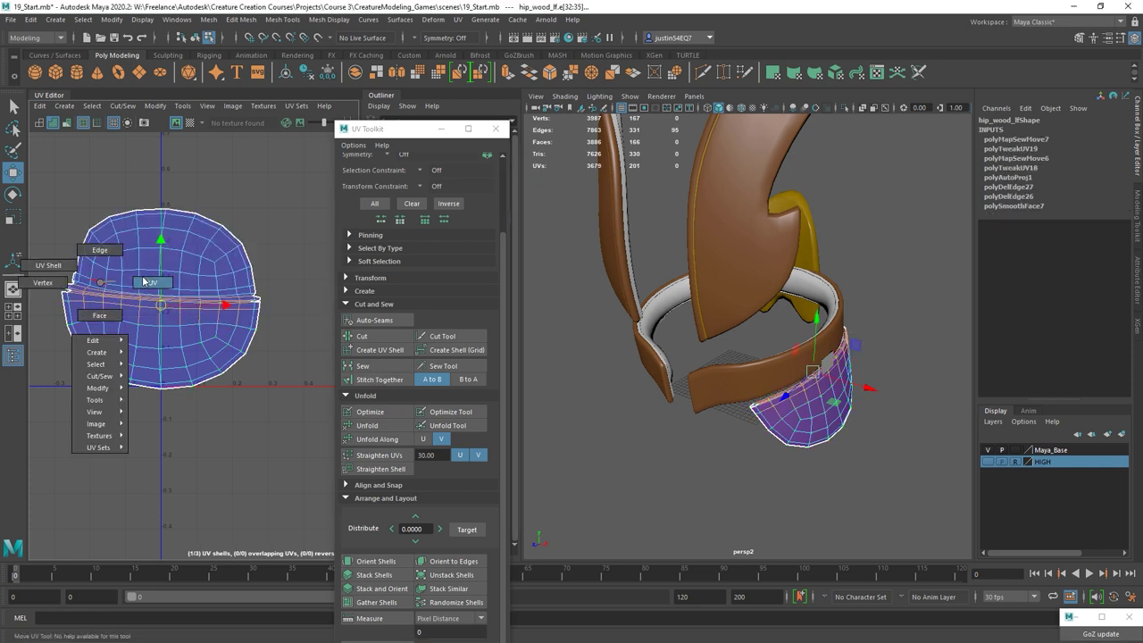
click(367, 425)
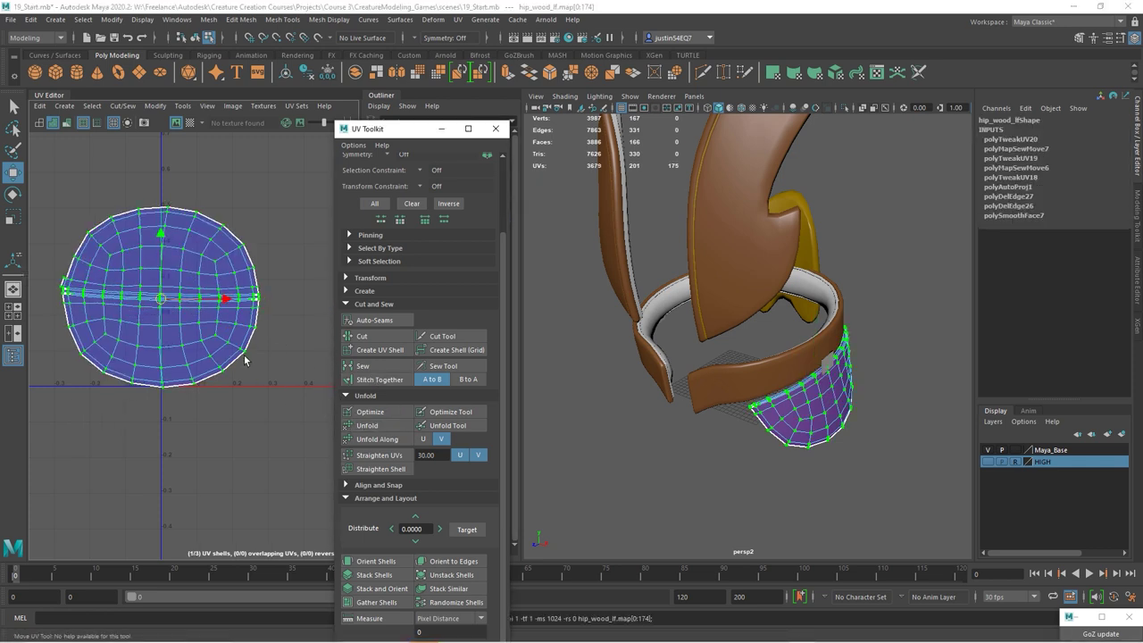
Sew the gaps along the shell's left border closed.
scroll(224, 330, up, 2)
alt+middle_drag(250, 333, 273, 336)
scroll(273, 336, up, 2)
click(362, 365)
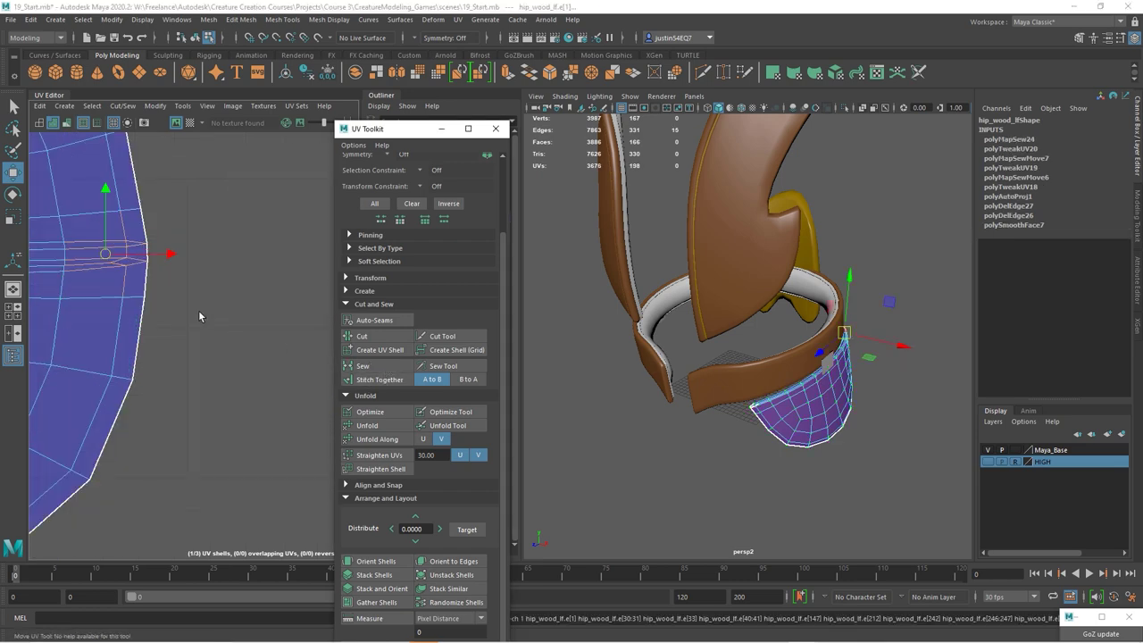
scroll(161, 297, up, 3)
scroll(161, 298, up, 3)
scroll(161, 298, down, 2)
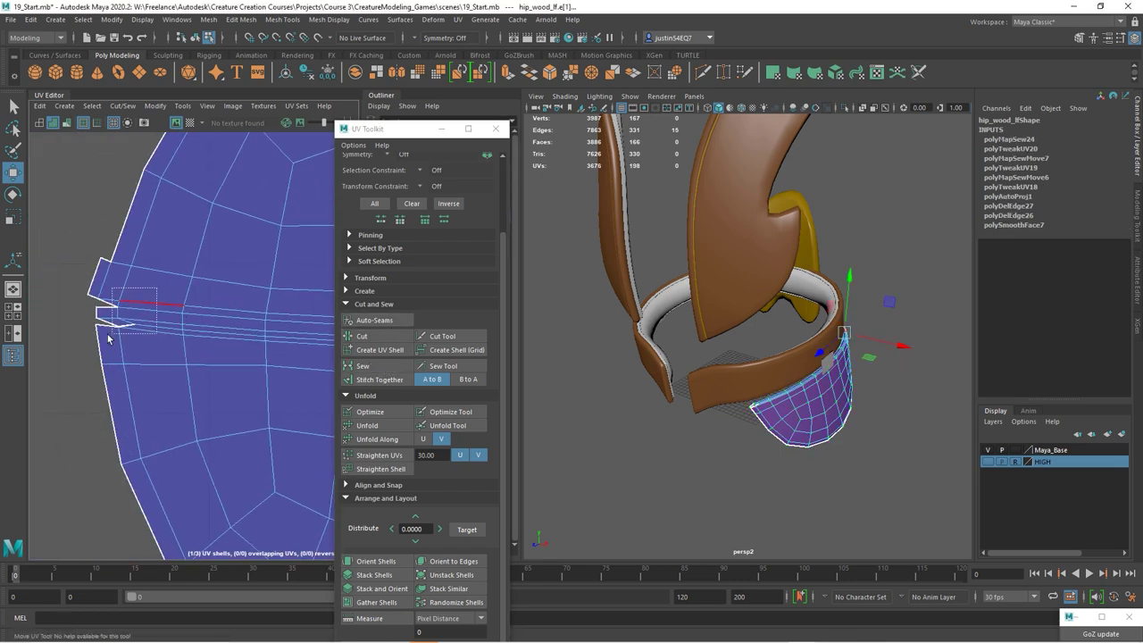
click(121, 317)
click(362, 365)
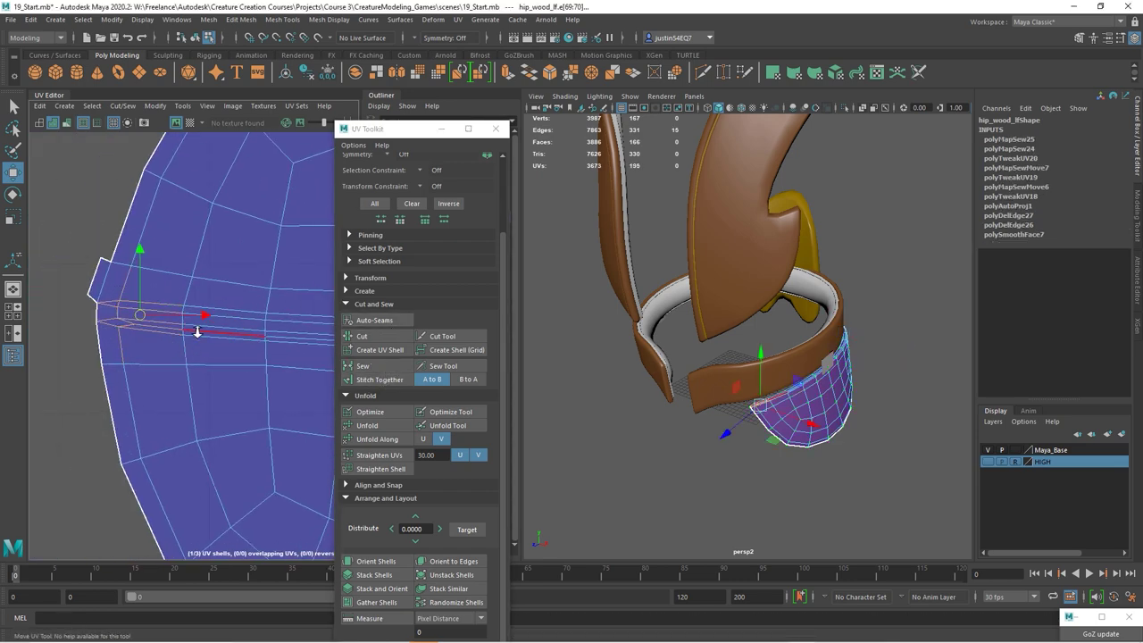
scroll(170, 282, down, 5)
Unfold the shell around two edge loops, stitch it back together, and unfold it into a round disc.
double_click(304, 268)
key(f)
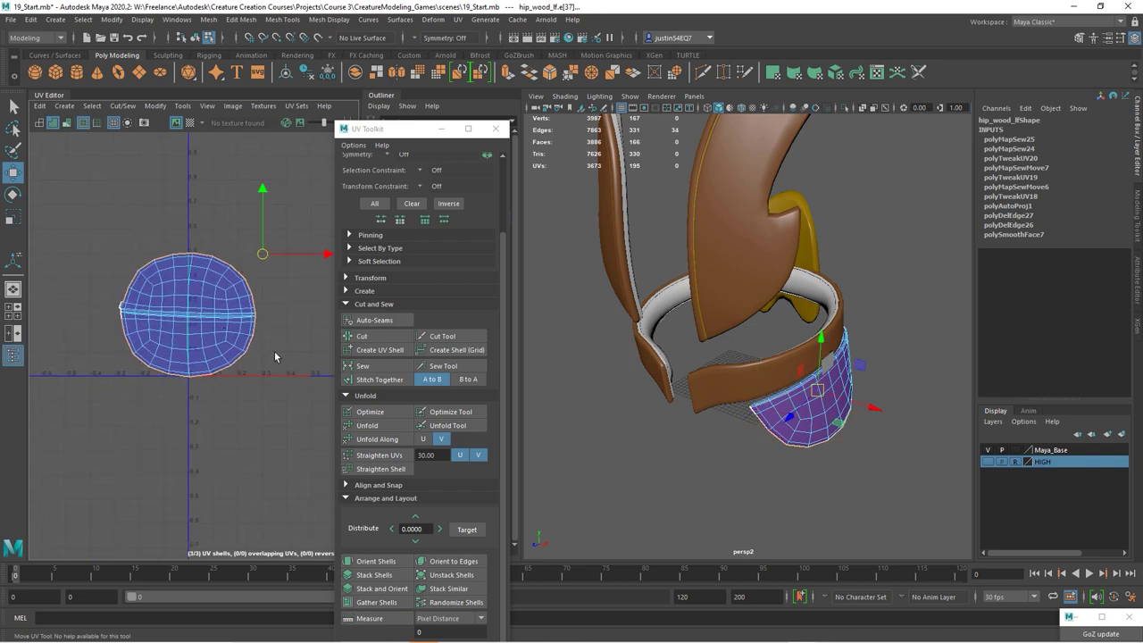
double_click(186, 331)
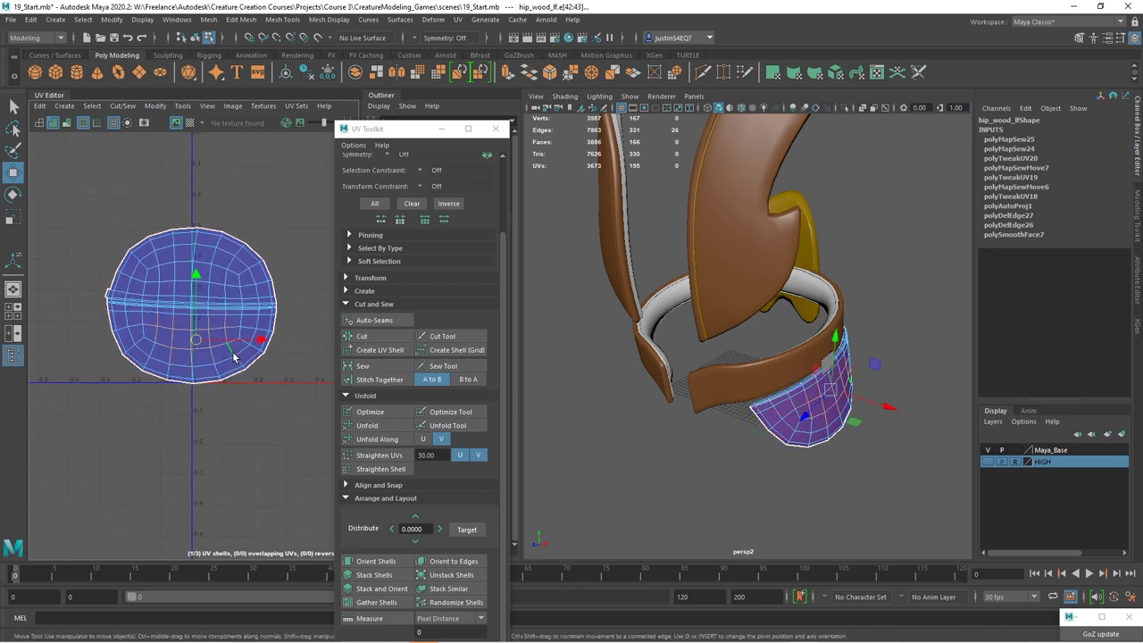
scroll(238, 358, up, 3)
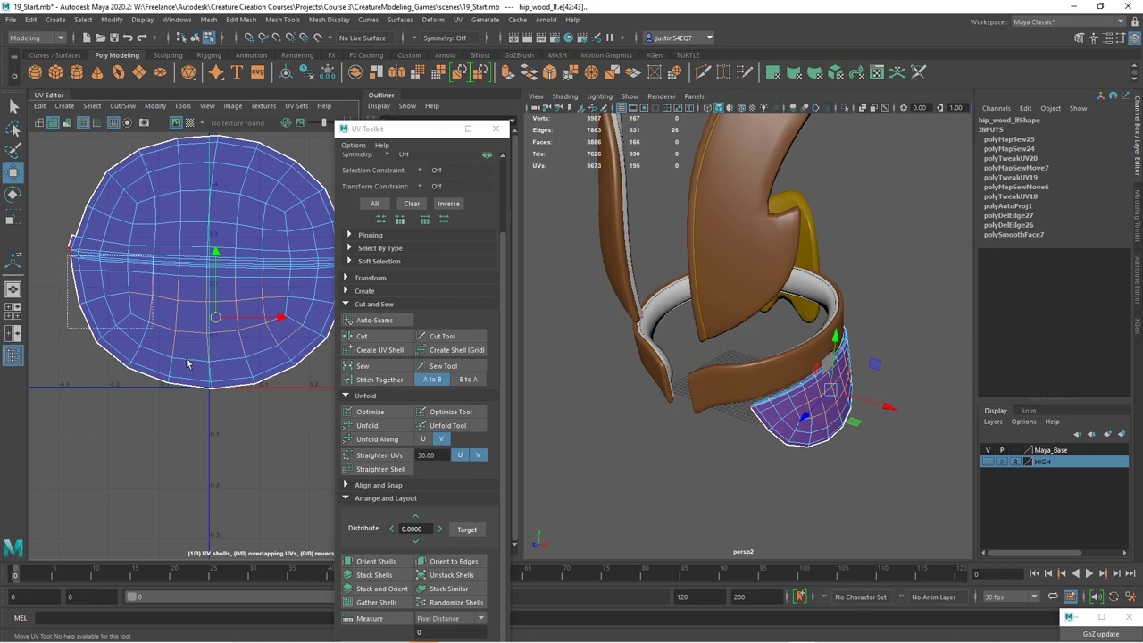
click(367, 425)
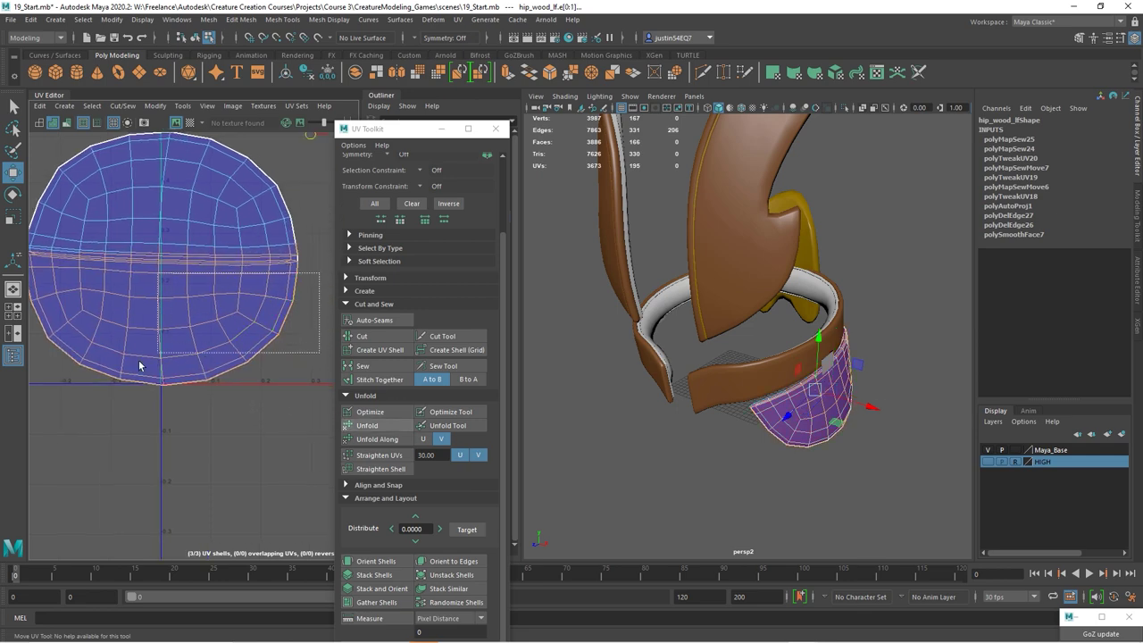
click(367, 379)
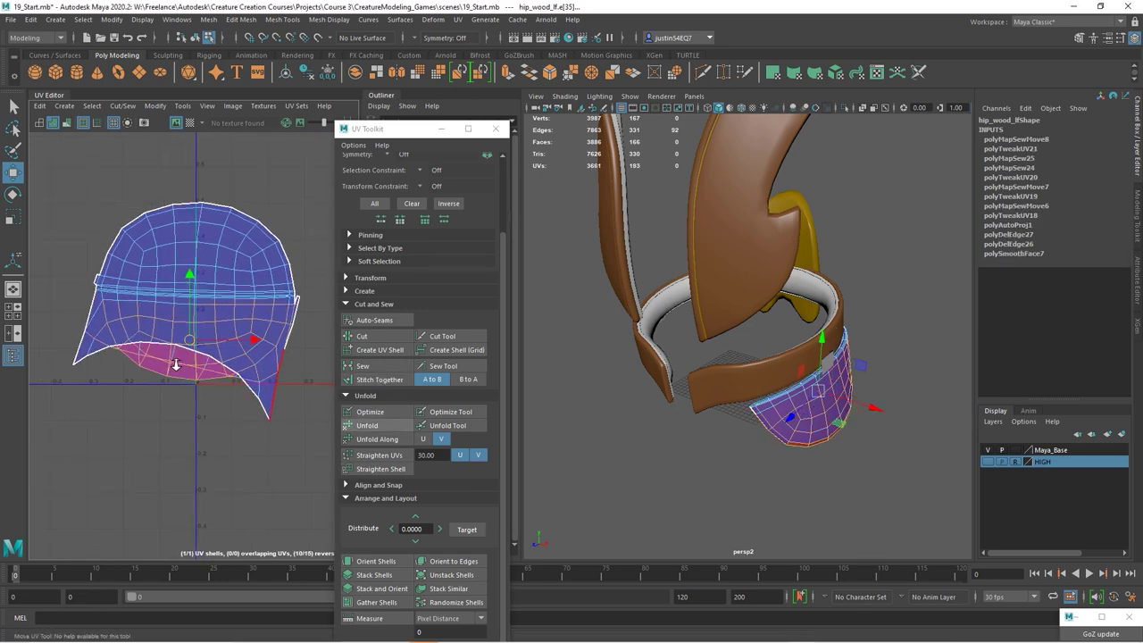
right_drag(205, 333, 272, 309)
click(367, 425)
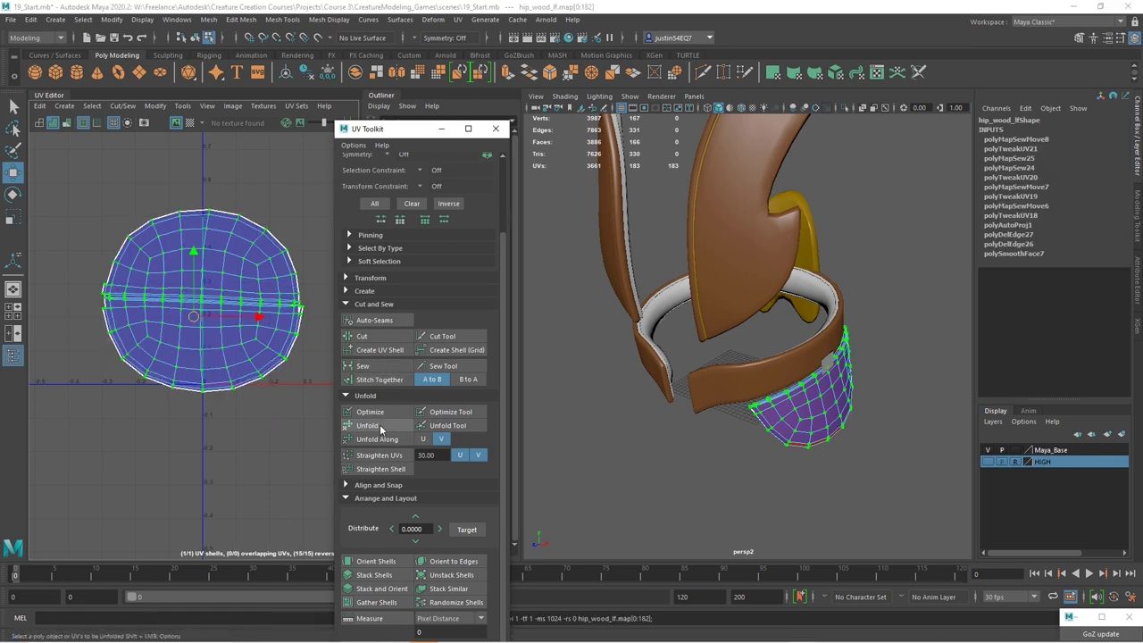
Cut and re-sew the misaligned edge on the shell's left border.
scroll(150, 325, up, 4)
click(369, 344)
scroll(173, 319, up, 3)
click(112, 221)
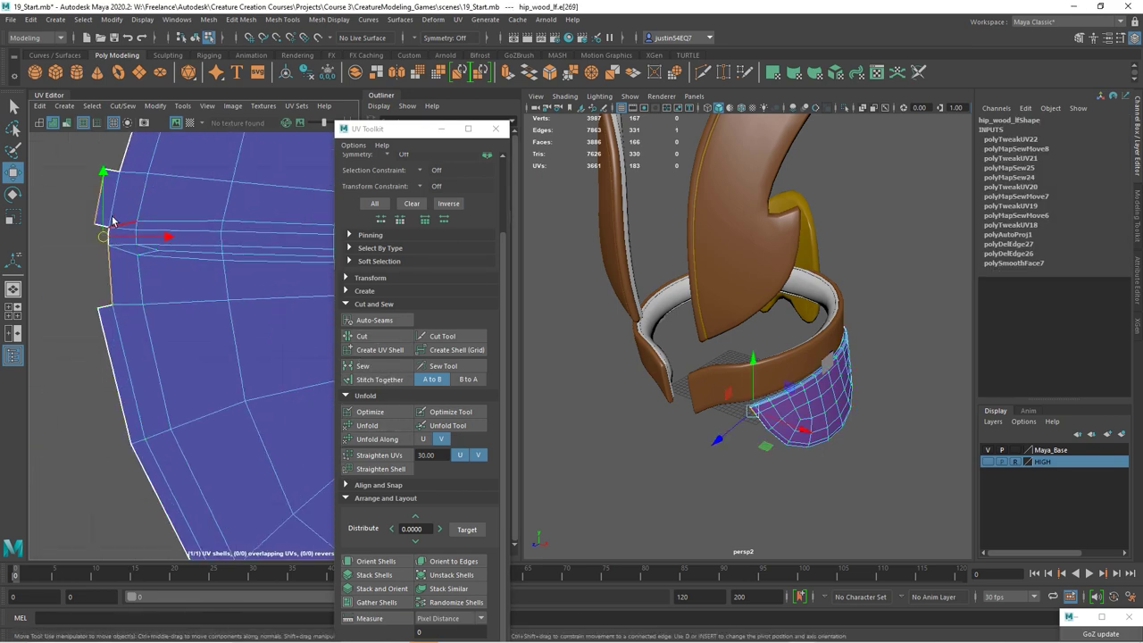
click(361, 336)
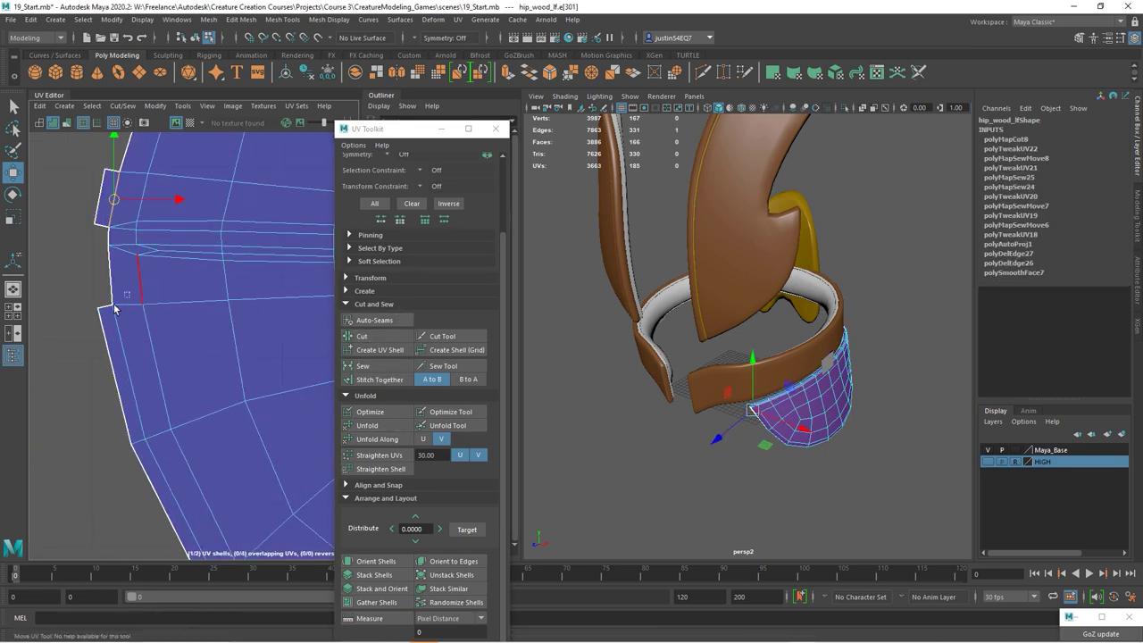
click(361, 366)
Sew the notched border edge closed.
scroll(222, 317, up, 3)
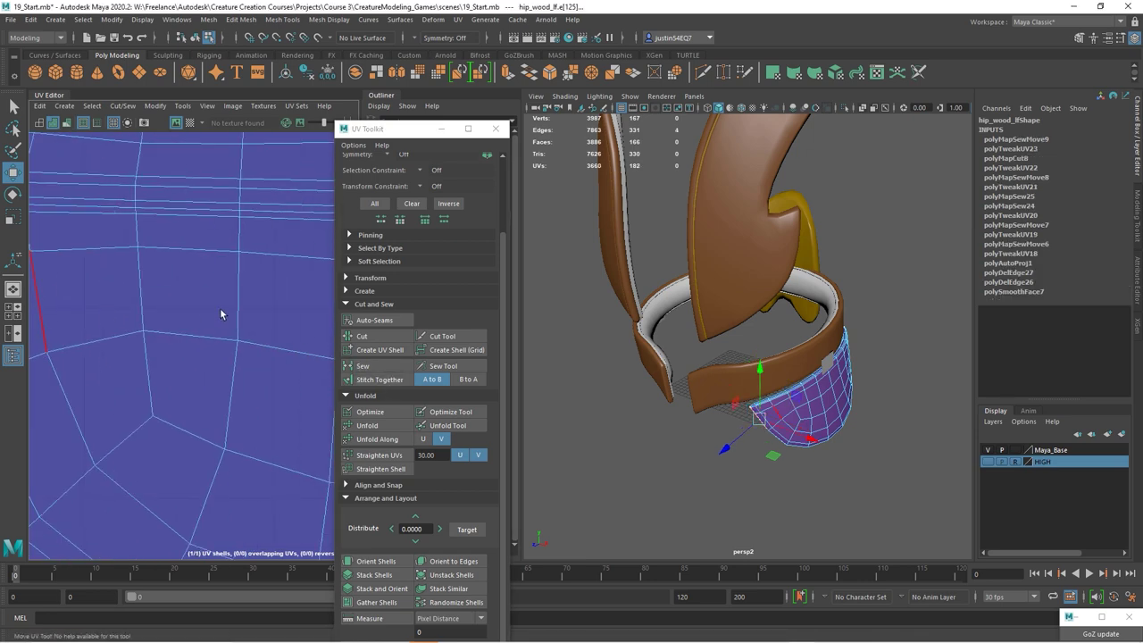
scroll(222, 316, up, 3)
scroll(222, 312, down, 3)
scroll(222, 312, up, 2)
scroll(228, 304, up, 2)
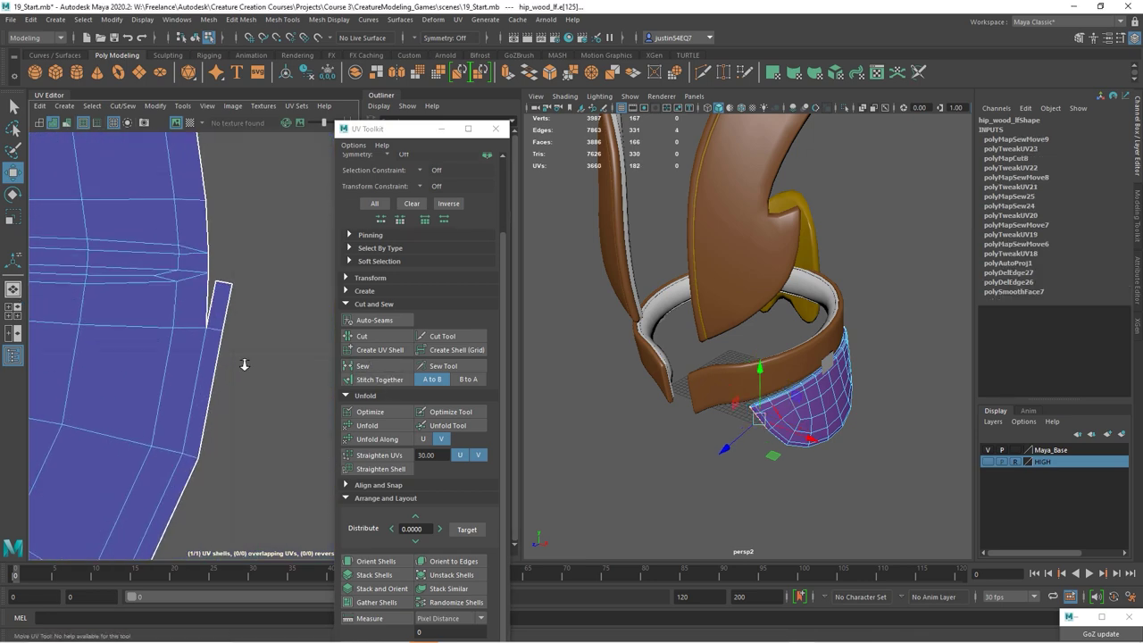
click(362, 366)
scroll(219, 289, down, 3)
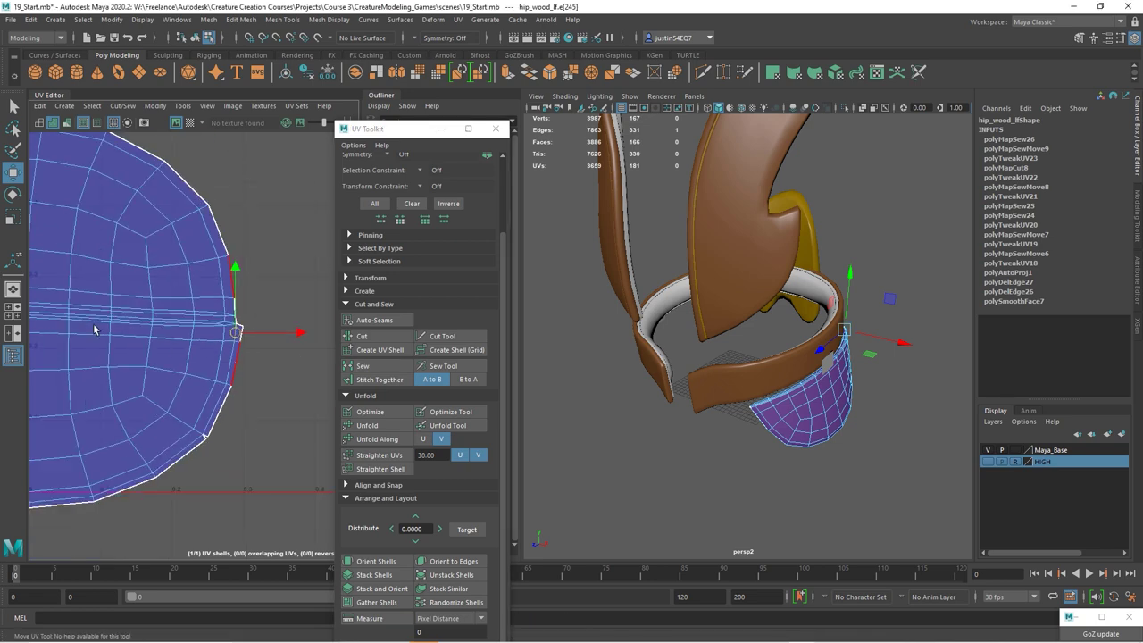
Optimize the whole shell into an even circle and move it right in UV space.
click(148, 318)
double_click(147, 319)
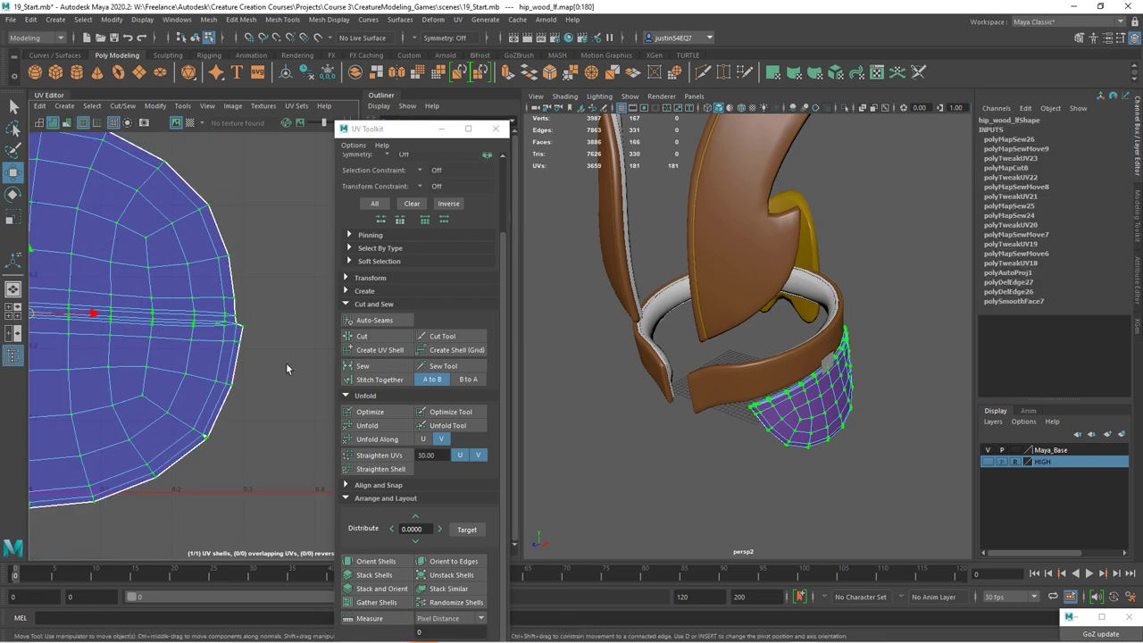
click(370, 411)
scroll(234, 396, down, 5)
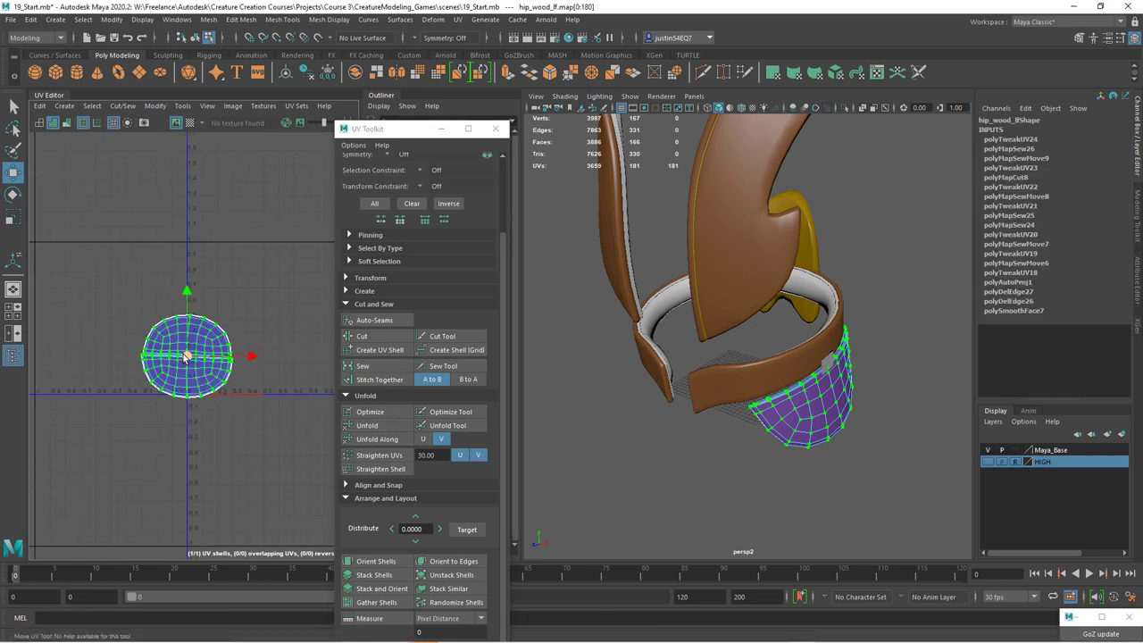
drag(186, 356, 280, 358)
scroll(280, 387, down, 2)
scroll(166, 391, up, 1)
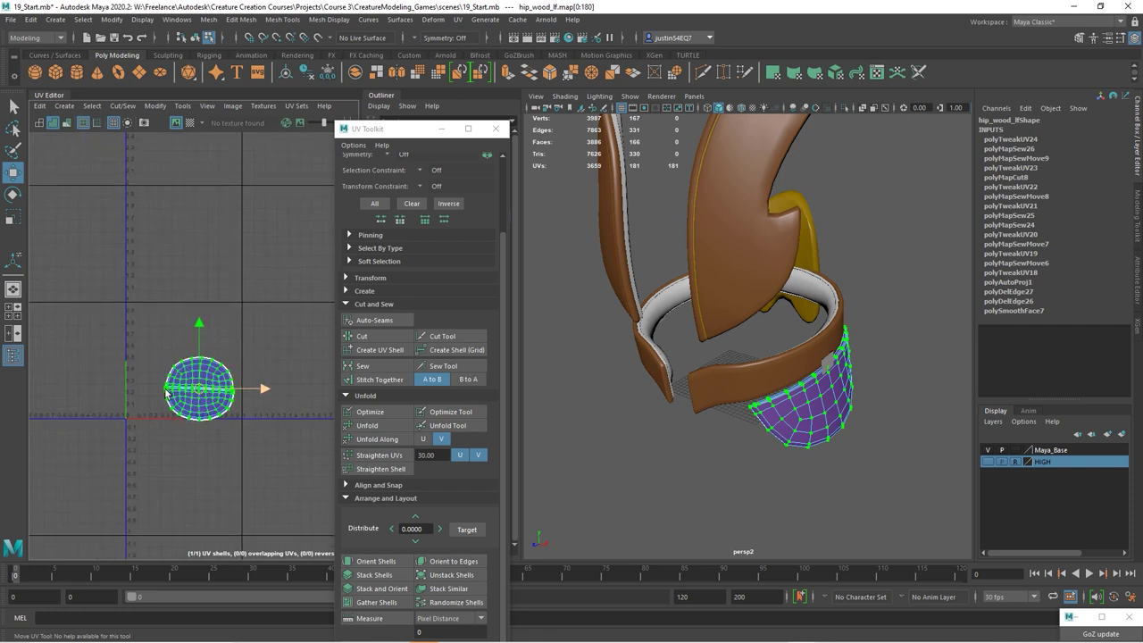
Delete the hip plate's history and mirror it to the opposite hip.
click(195, 37)
click(30, 18)
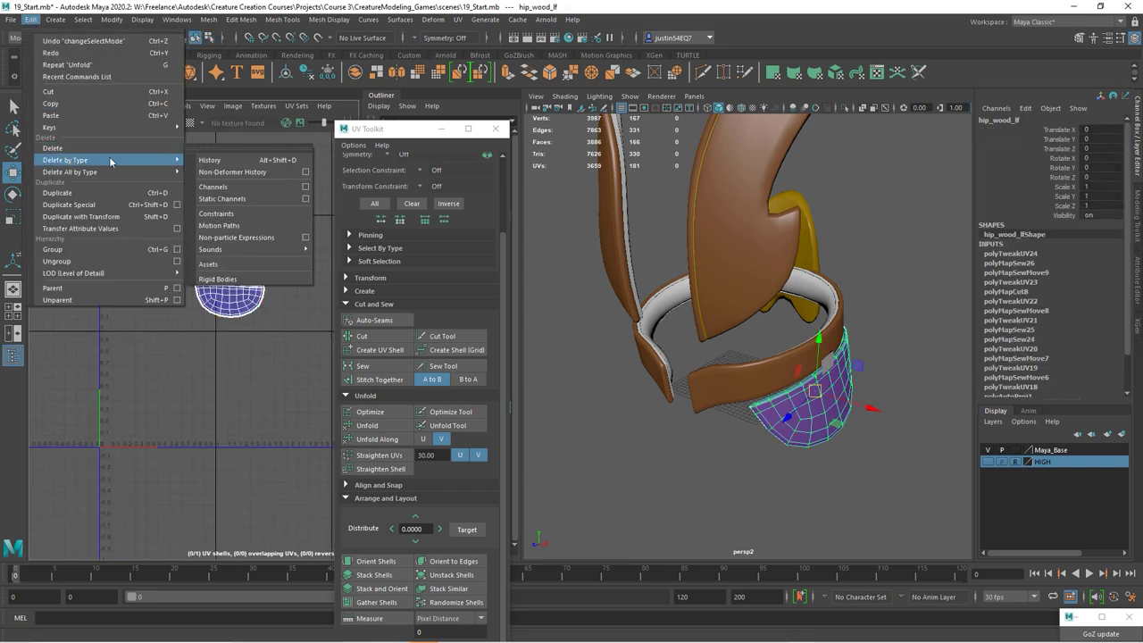
click(211, 159)
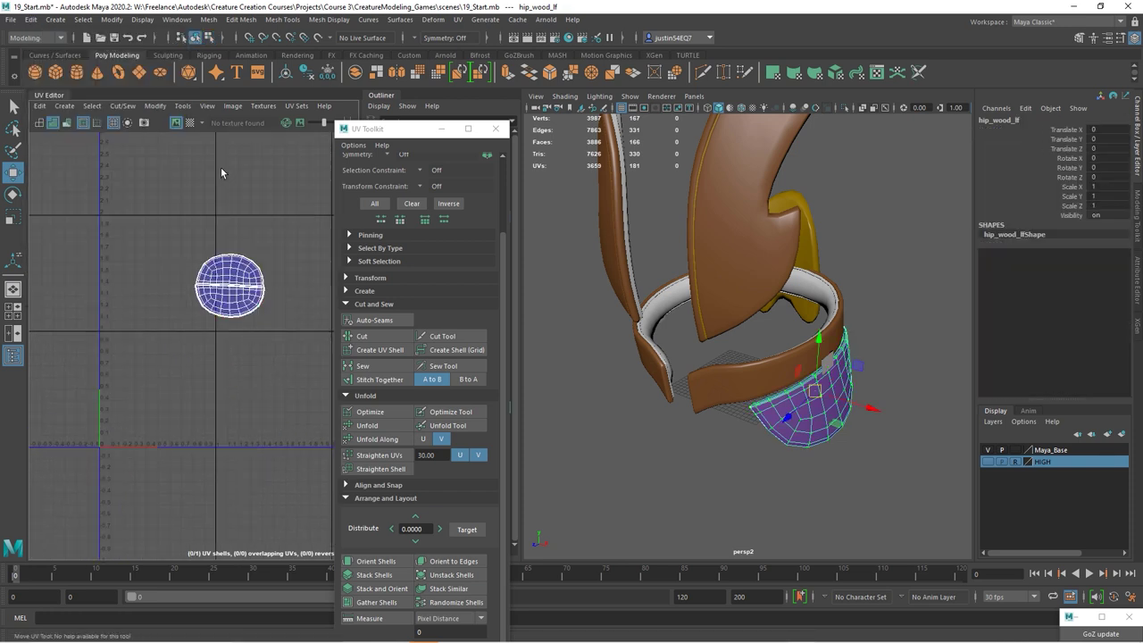
click(244, 19)
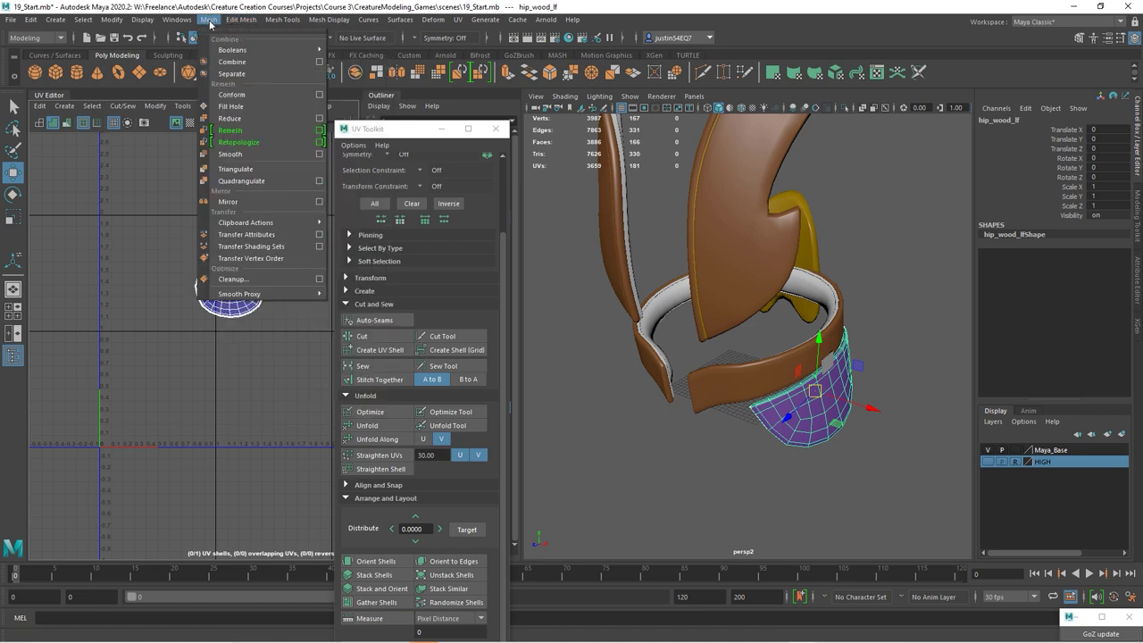
click(259, 202)
alt+drag(648, 349, 607, 339)
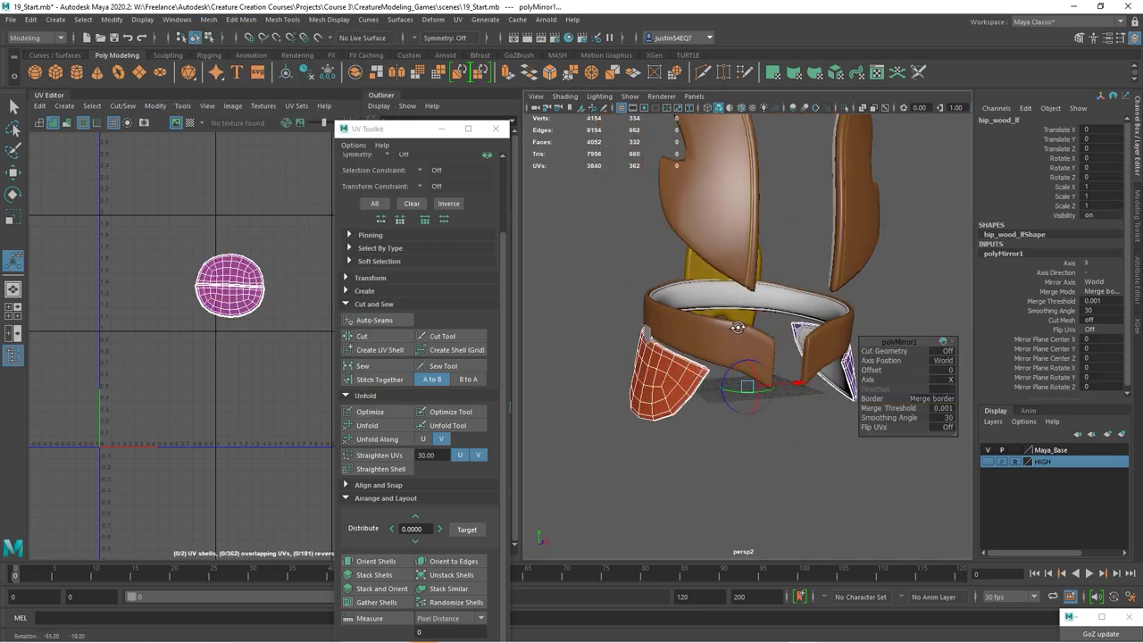
Delete the mirrored piece's history and separate it into individual meshes.
click(30, 19)
click(214, 159)
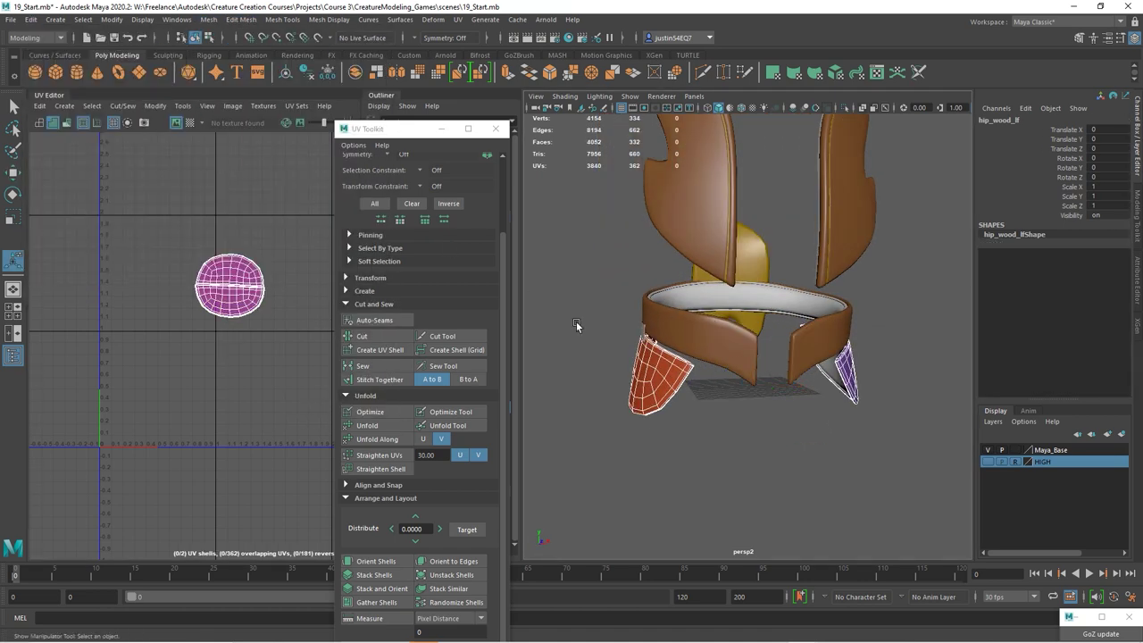
click(660, 359)
click(209, 19)
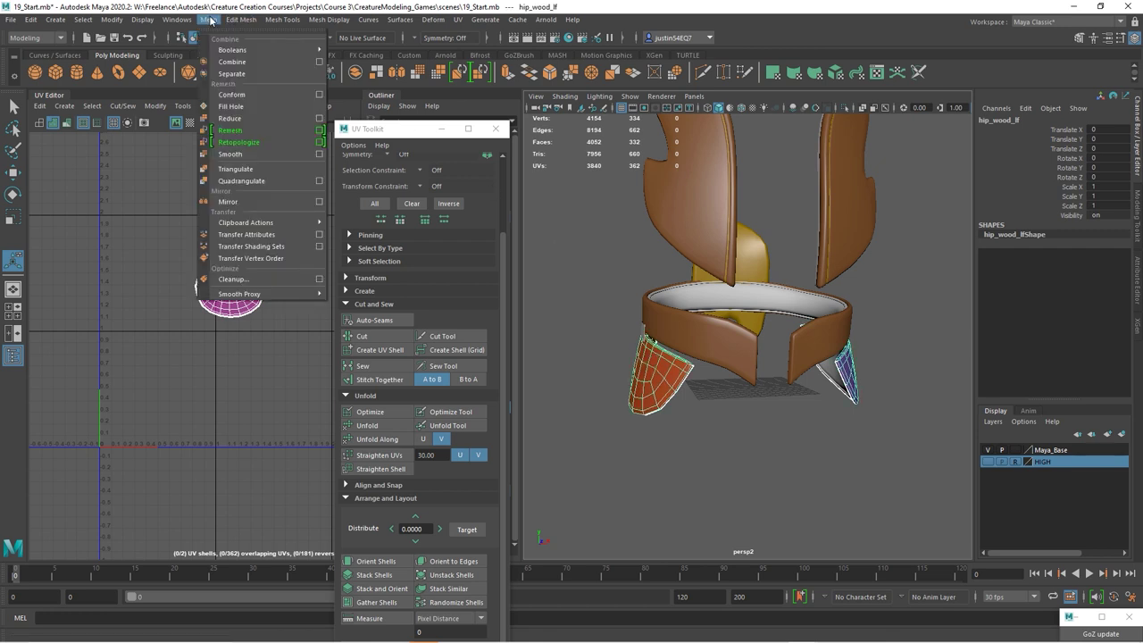
click(234, 72)
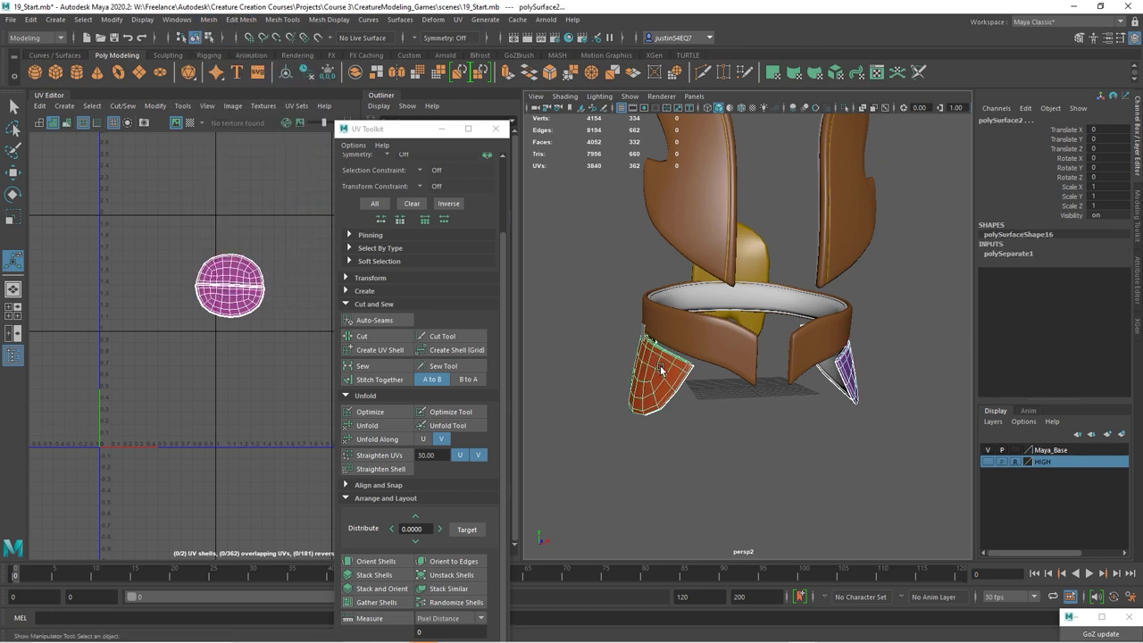
click(613, 366)
Flip the left piece's UV shell and move it up and to the right.
click(659, 368)
right_drag(223, 286, 268, 280)
click(236, 284)
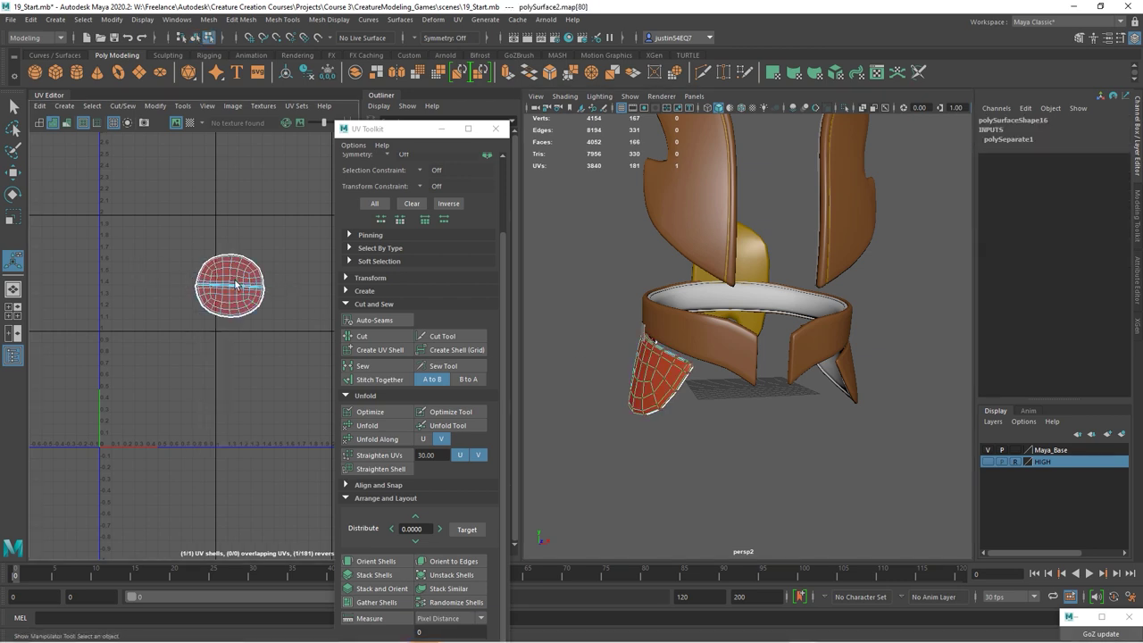
click(143, 108)
click(174, 163)
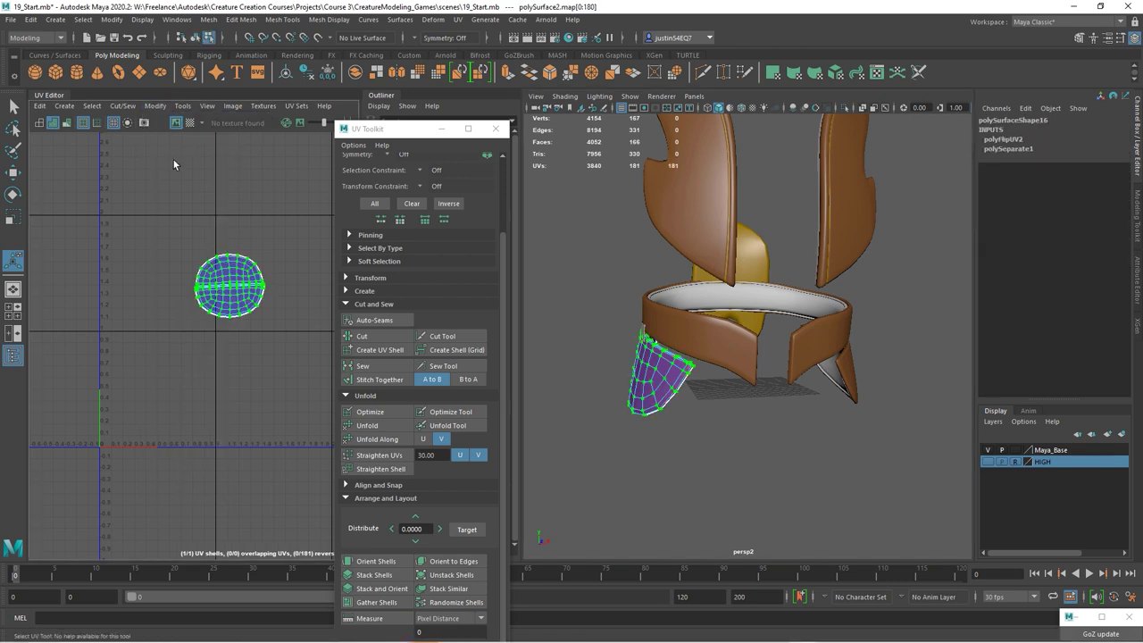
drag(230, 289, 301, 221)
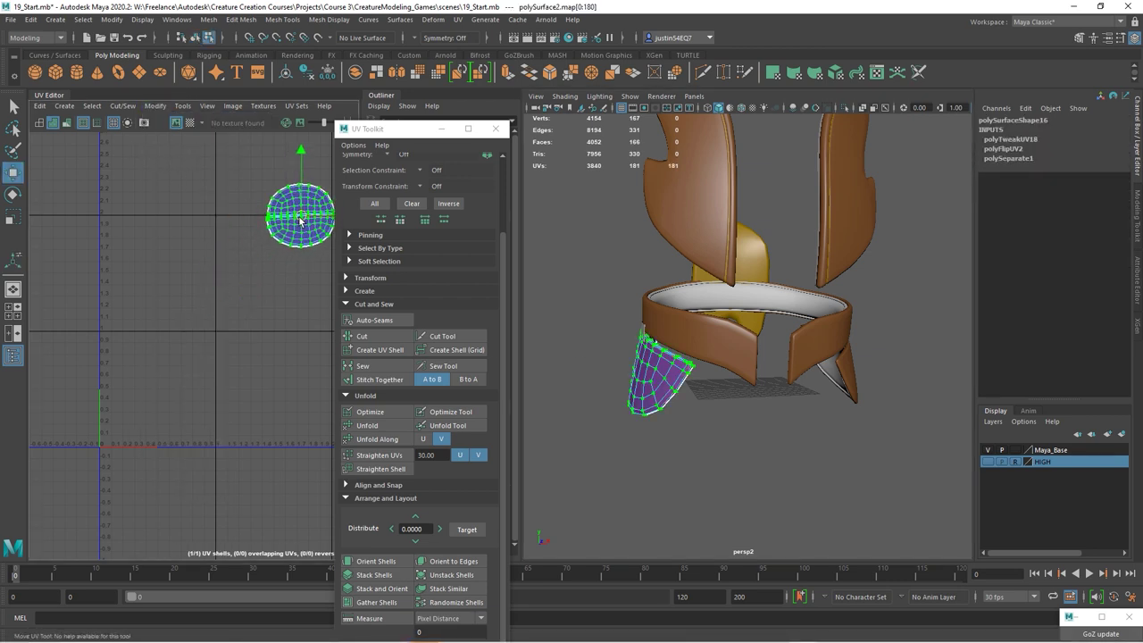
Add the right piece and place its UV shell beside the flipped one.
click(195, 37)
shift+click(844, 374)
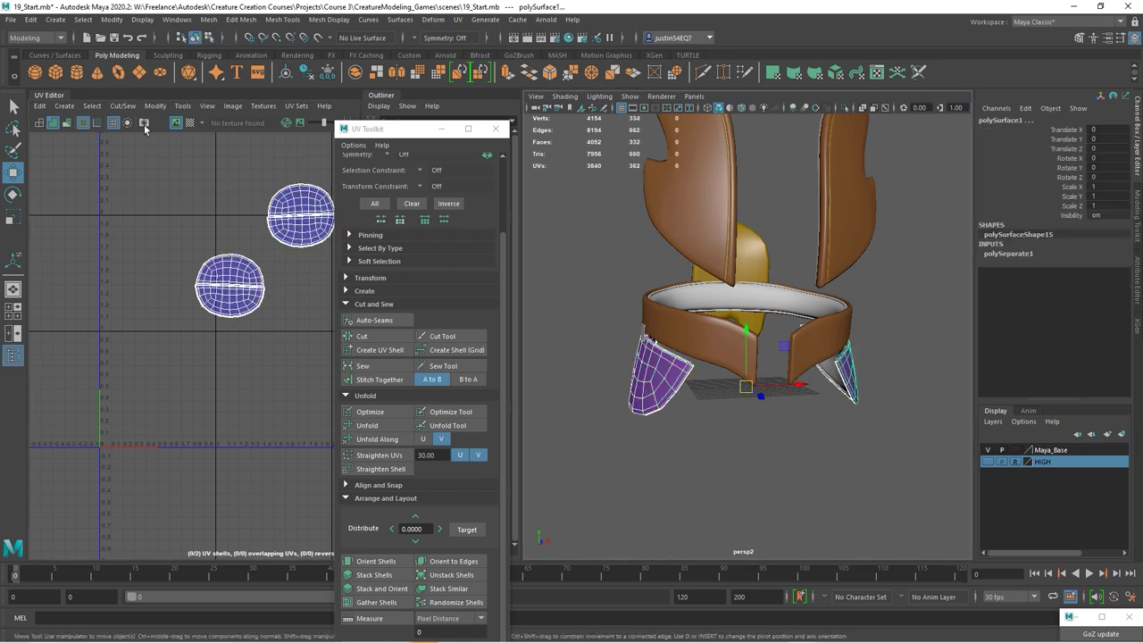
scroll(292, 262, down, 2)
alt+middle_drag(292, 261, 196, 268)
right_drag(134, 287, 89, 257)
click(135, 290)
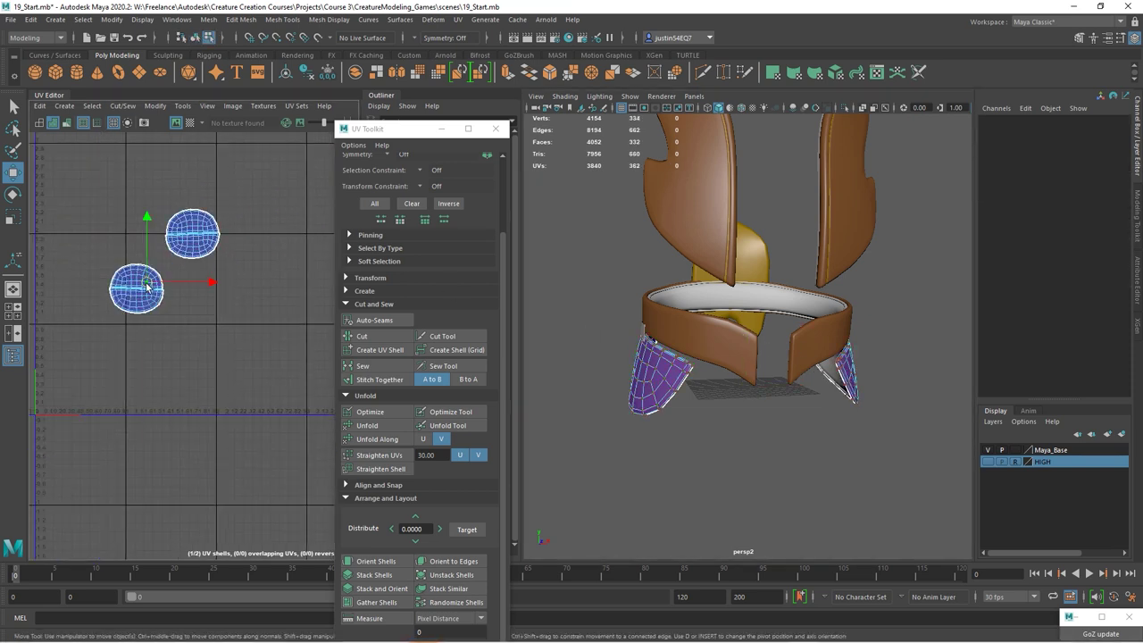
drag(135, 290, 221, 295)
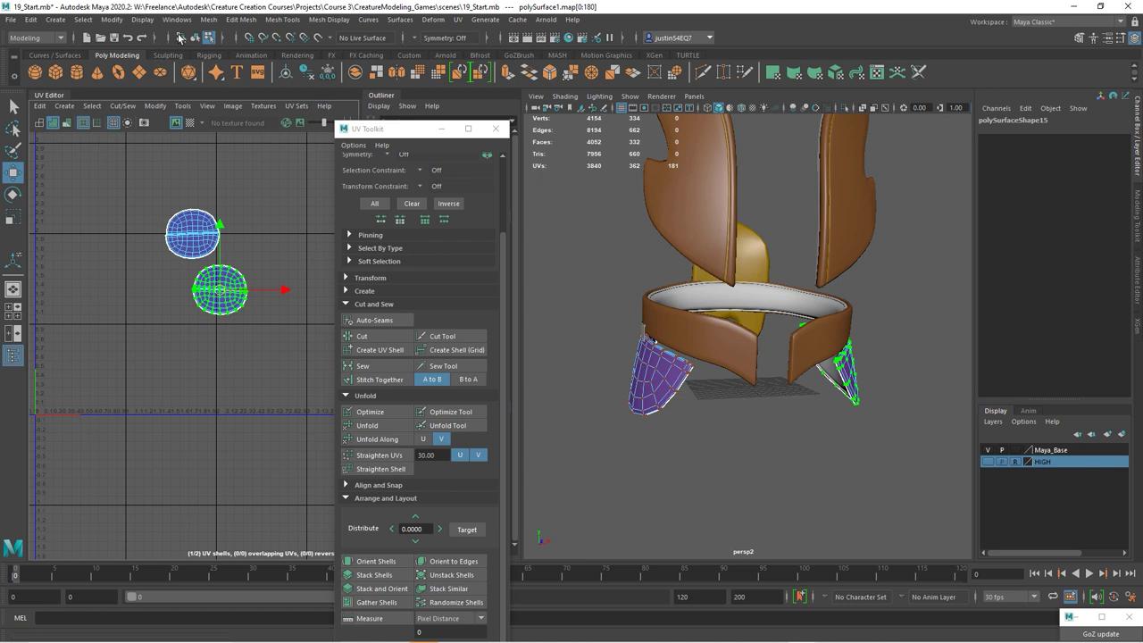
click(194, 37)
Move both separated pieces under creatureGame and delete the empty hip_wood_lf group.
drag(420, 129, 246, 130)
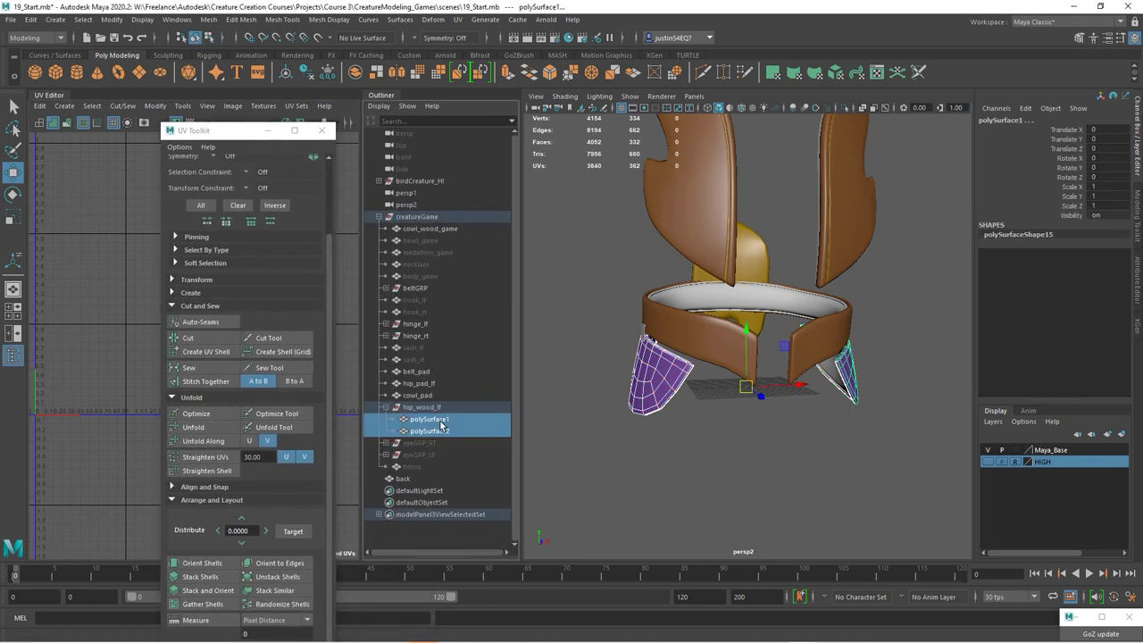
click(438, 422)
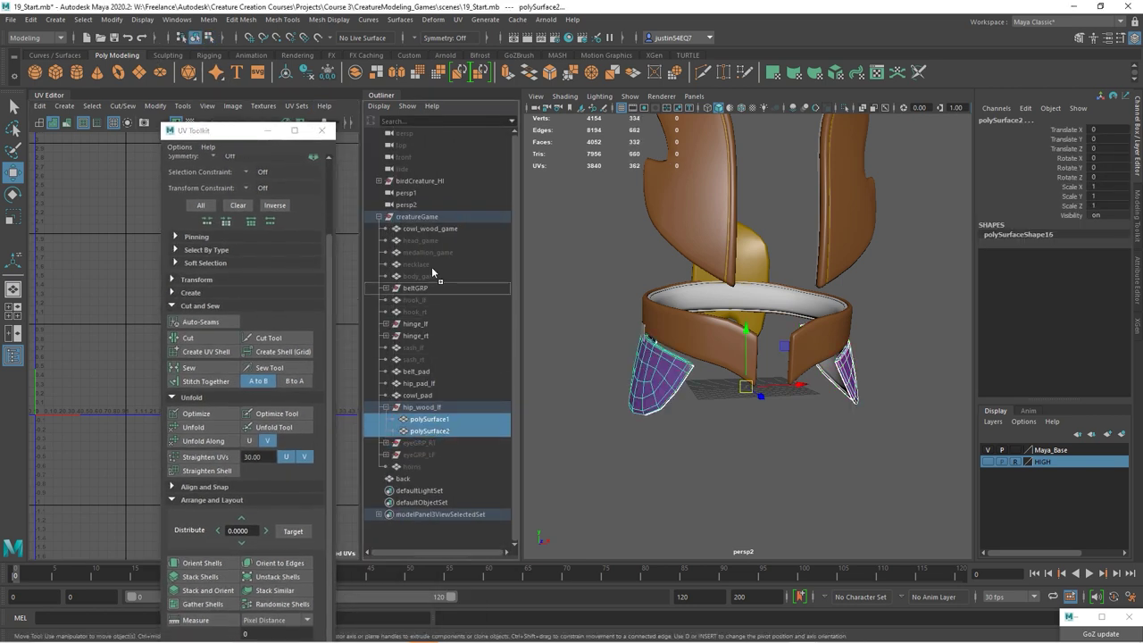
middle_drag(425, 223, 425, 223)
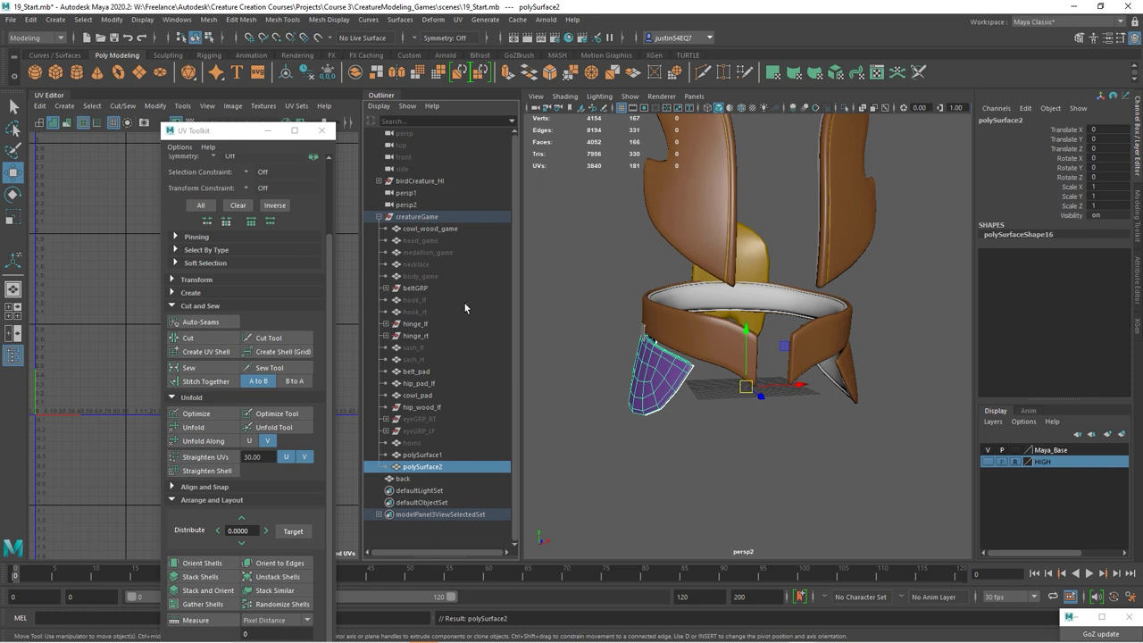
click(438, 406)
key(Delete)
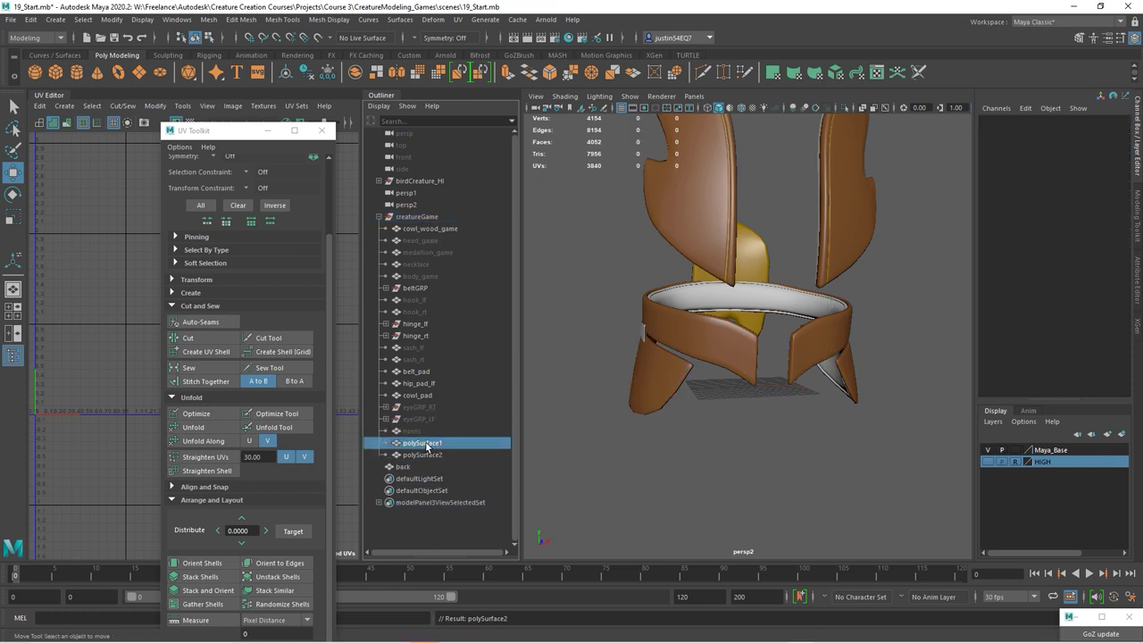
Rename the pieces hipWood_LF and hipWood_RT.
double_click(424, 443)
text(hipWood_LF)
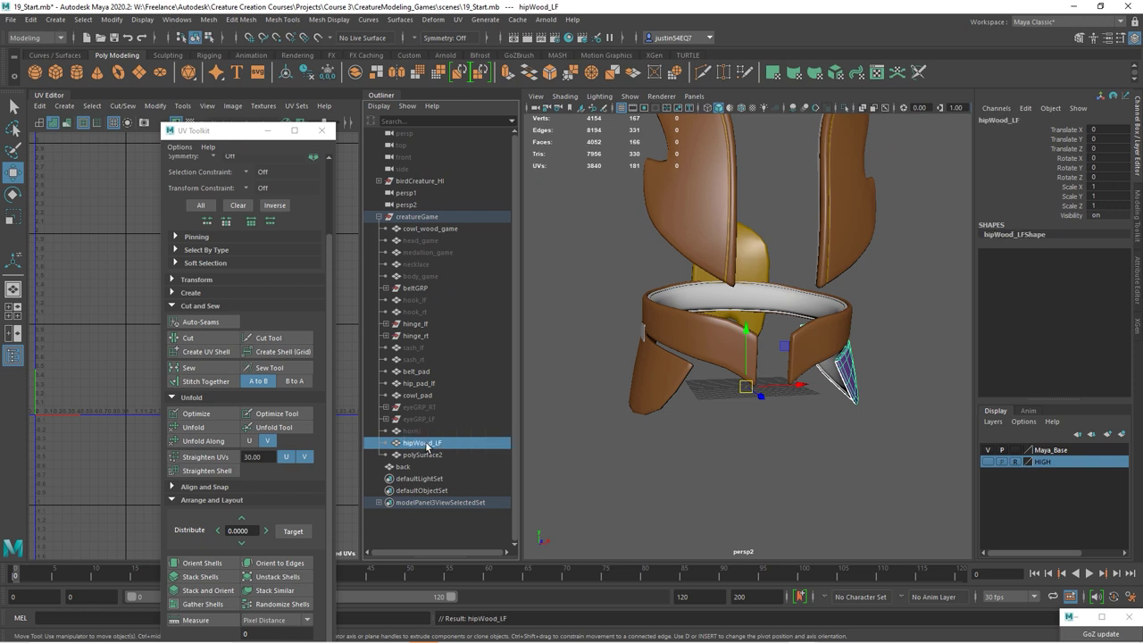
double_click(418, 456)
text(hipWood_RT)
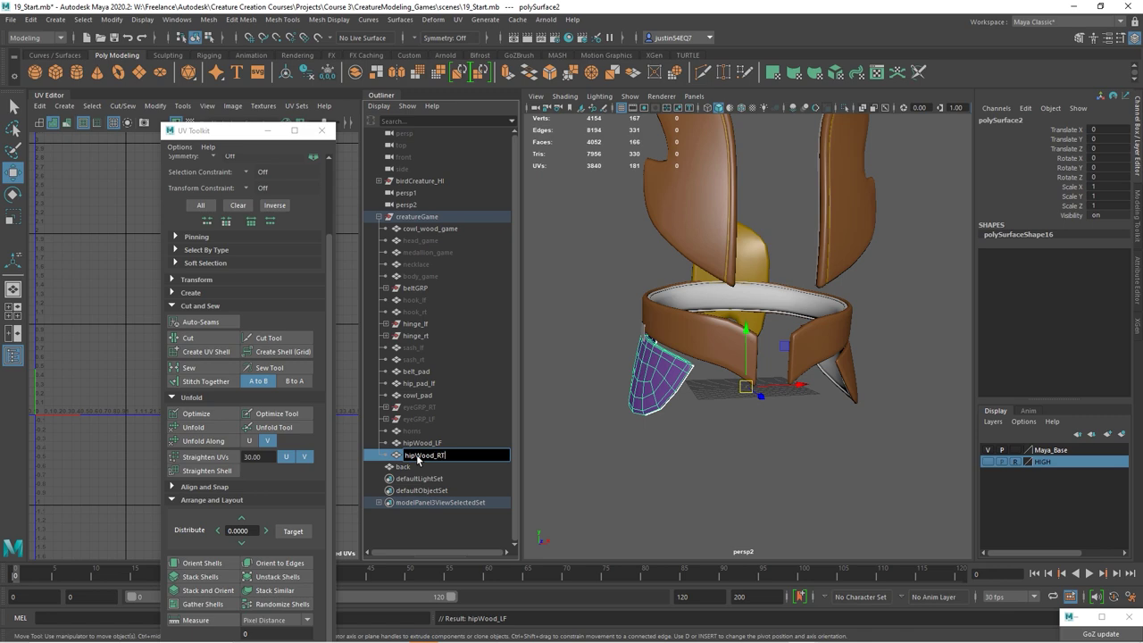
key(Return)
Restore the UV toolkit over the Outliner and select the back dome piece.
drag(235, 130, 428, 105)
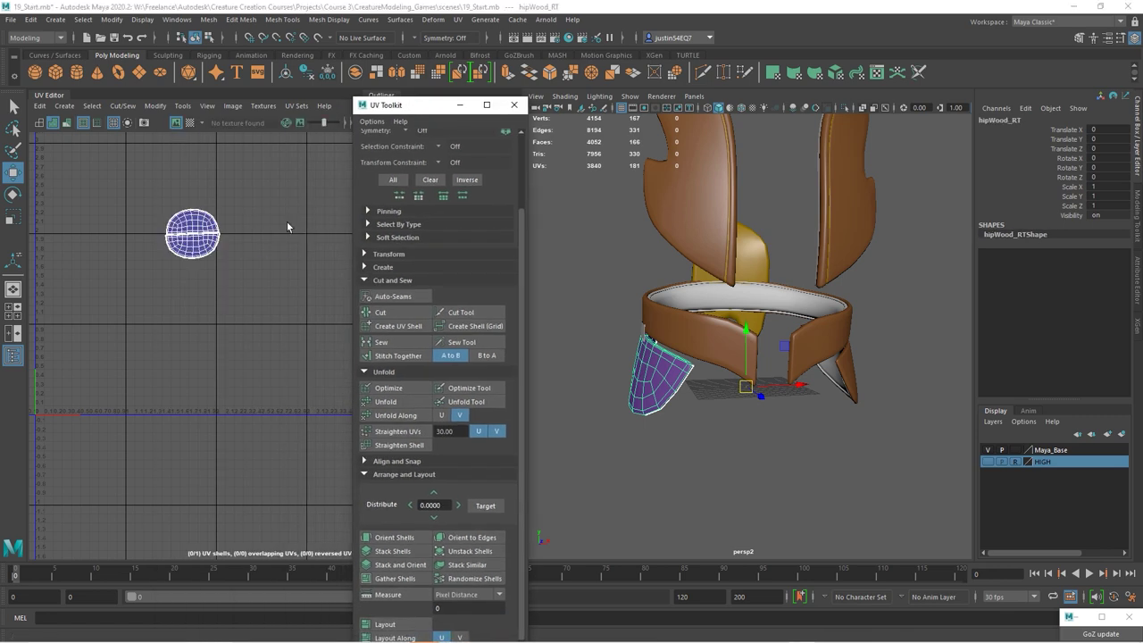
alt+drag(843, 431, 850, 395)
shift+click(839, 373)
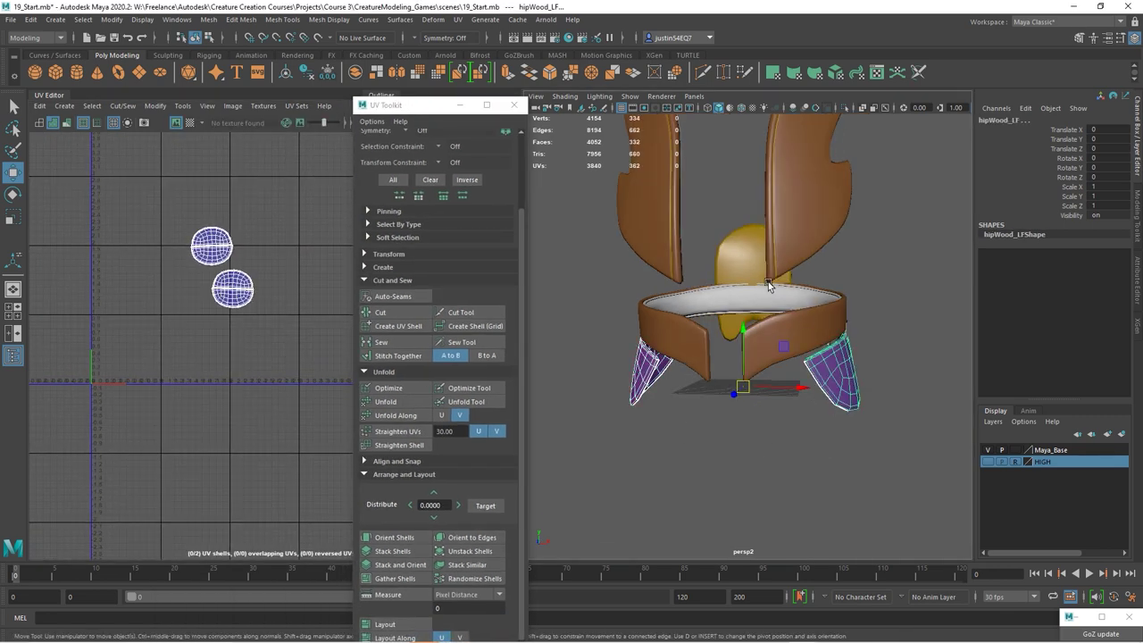
click(767, 279)
Apply automatic UVs to the back dome and move one shell below the others.
click(457, 19)
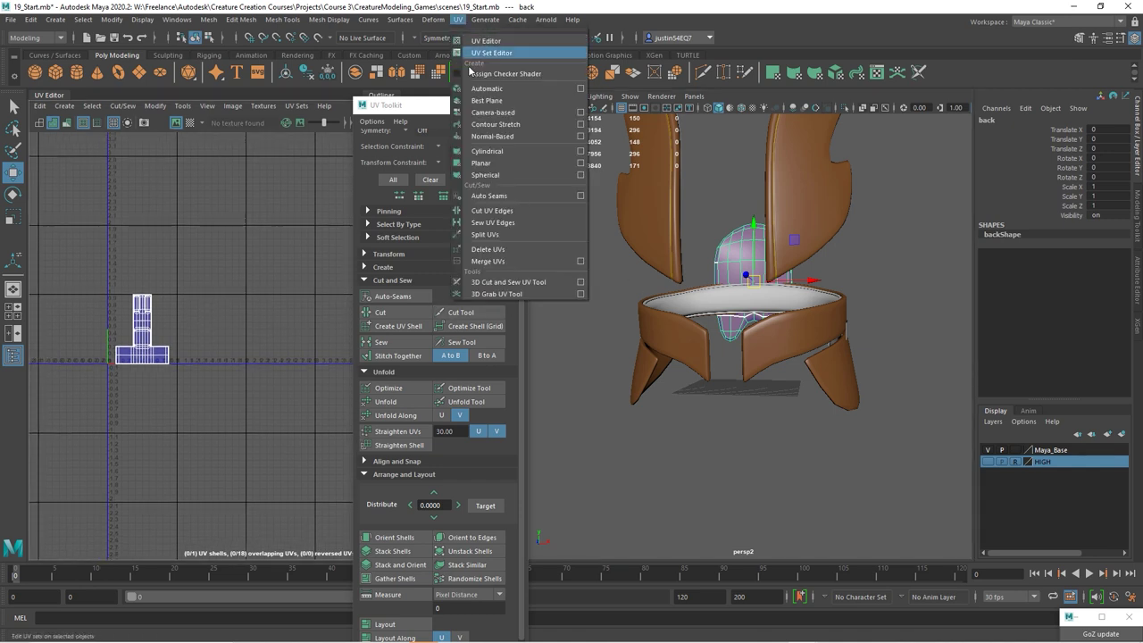
click(487, 85)
scroll(134, 357, up, 3)
right_drag(205, 313, 192, 295)
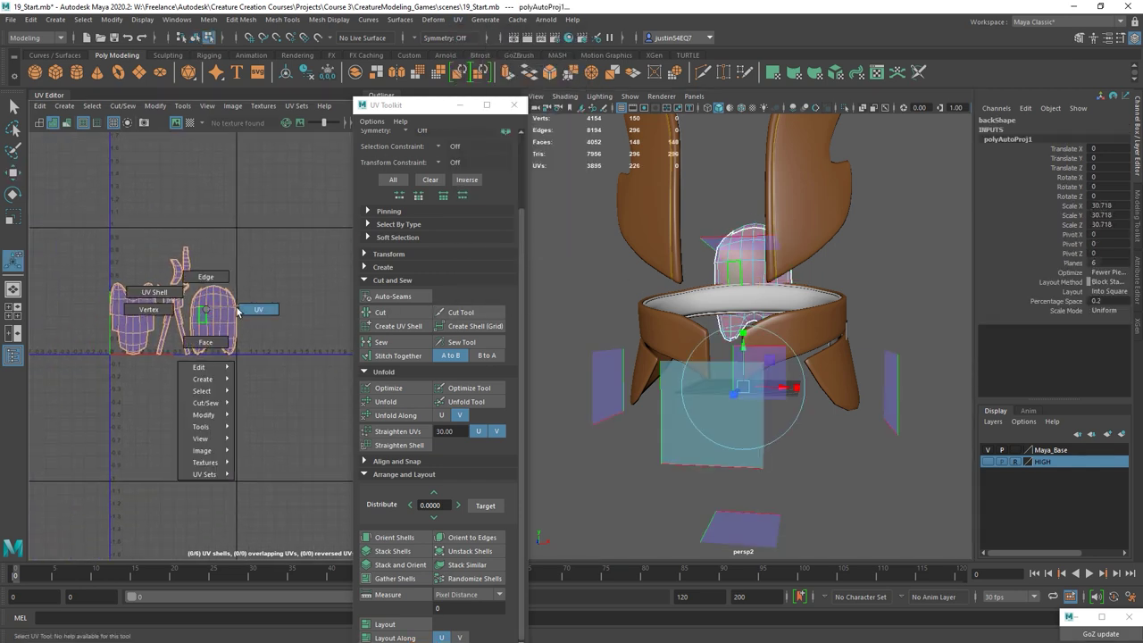
click(215, 323)
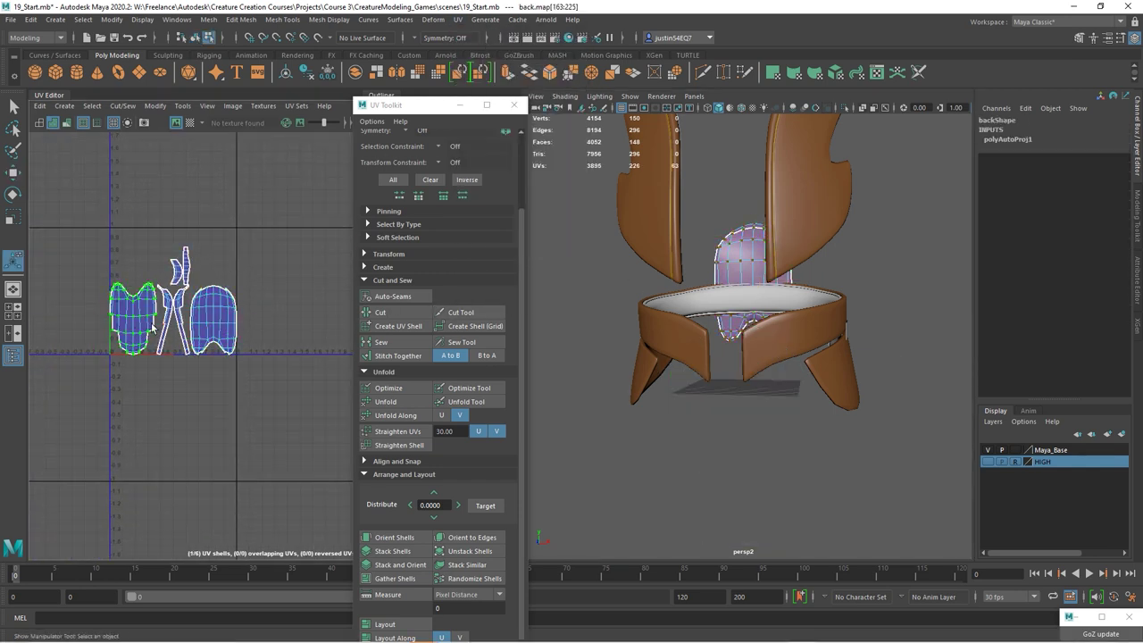
key(w)
drag(134, 318, 168, 401)
key(a)
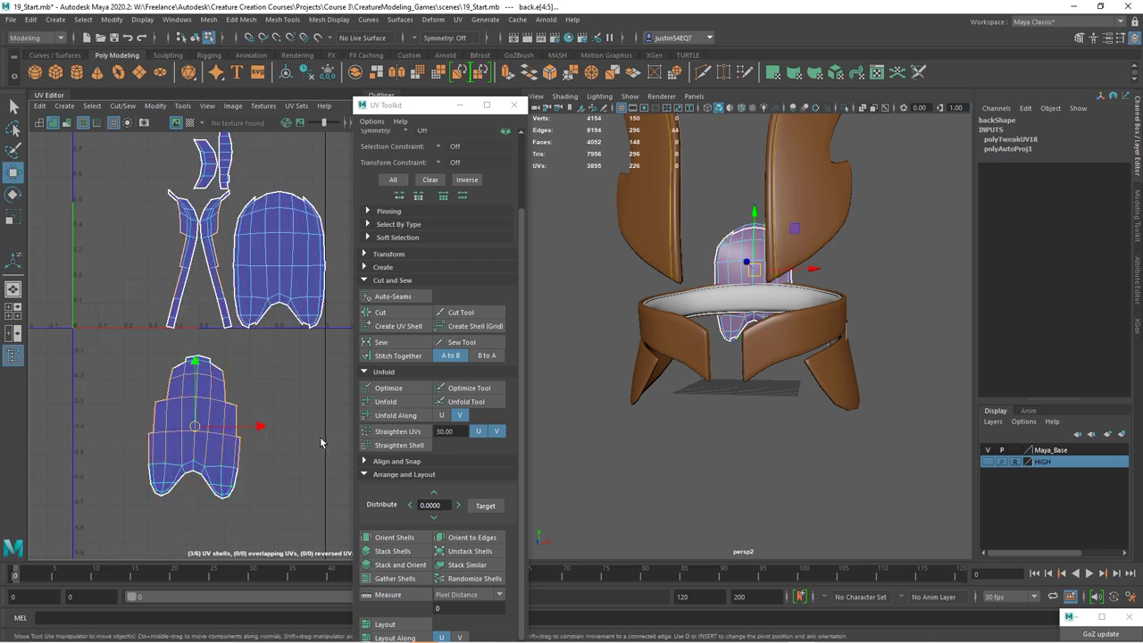
Sew the thin strips into the lower shell, stitch the two shells together, and unfold it flat.
click(393, 355)
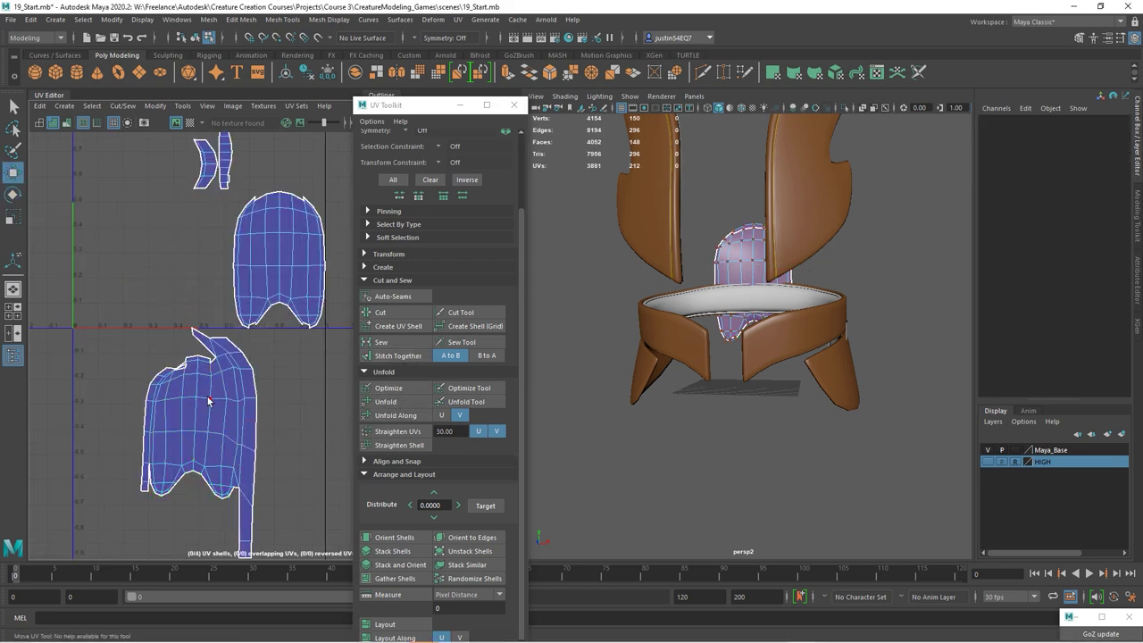
click(174, 418)
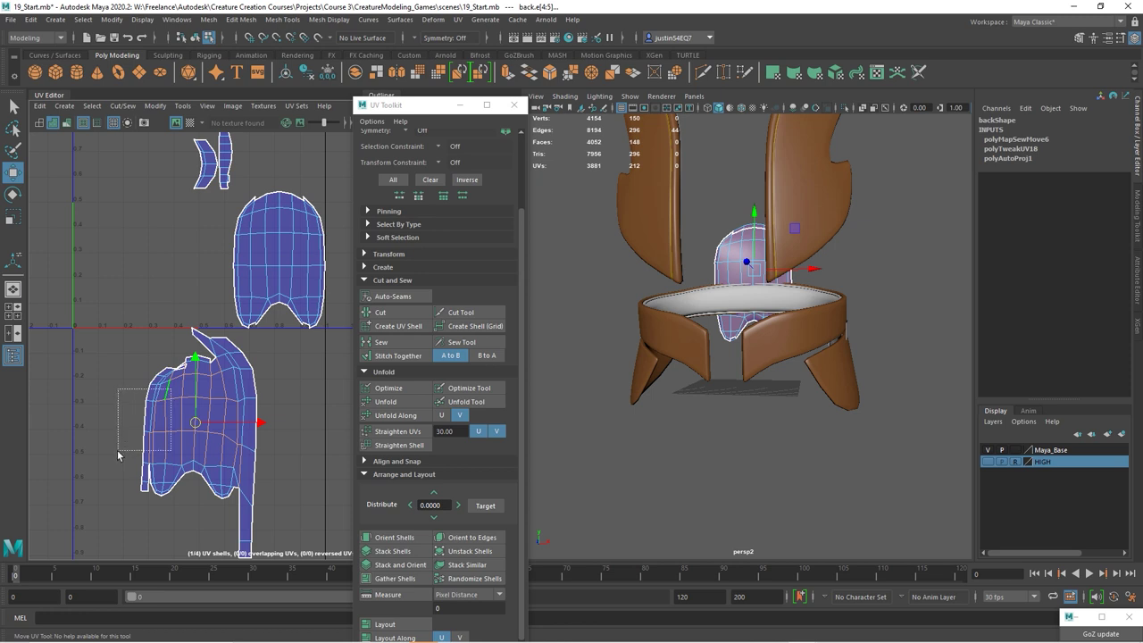
drag(117, 455, 117, 455)
click(403, 361)
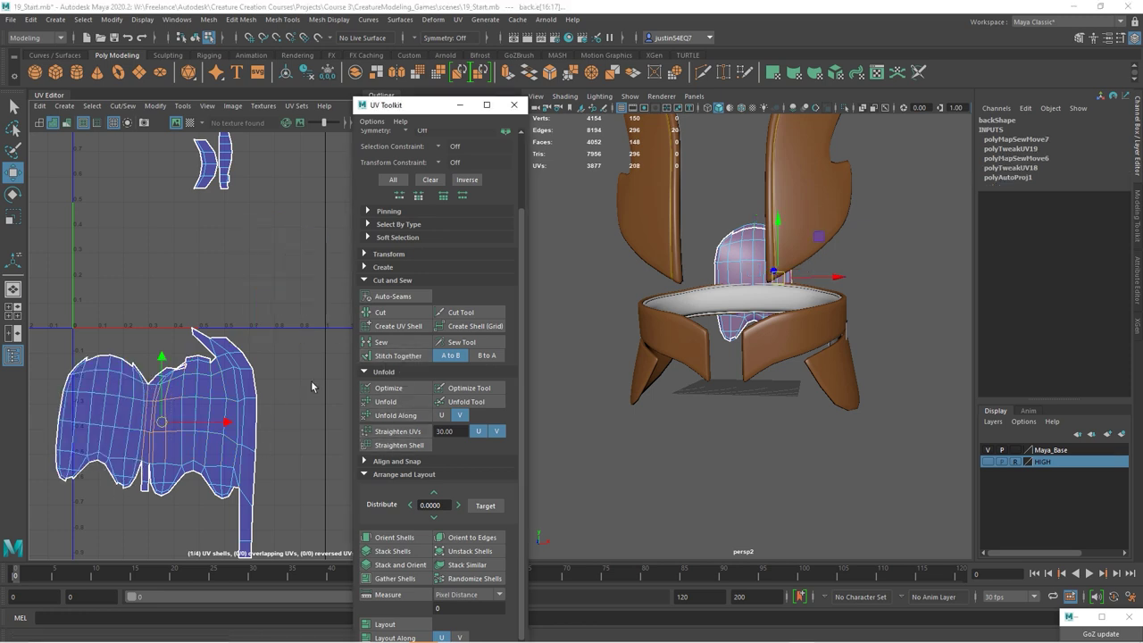
click(386, 402)
Sew the split top edges and the split bottom lobes of the back shell together.
scroll(260, 410, up, 3)
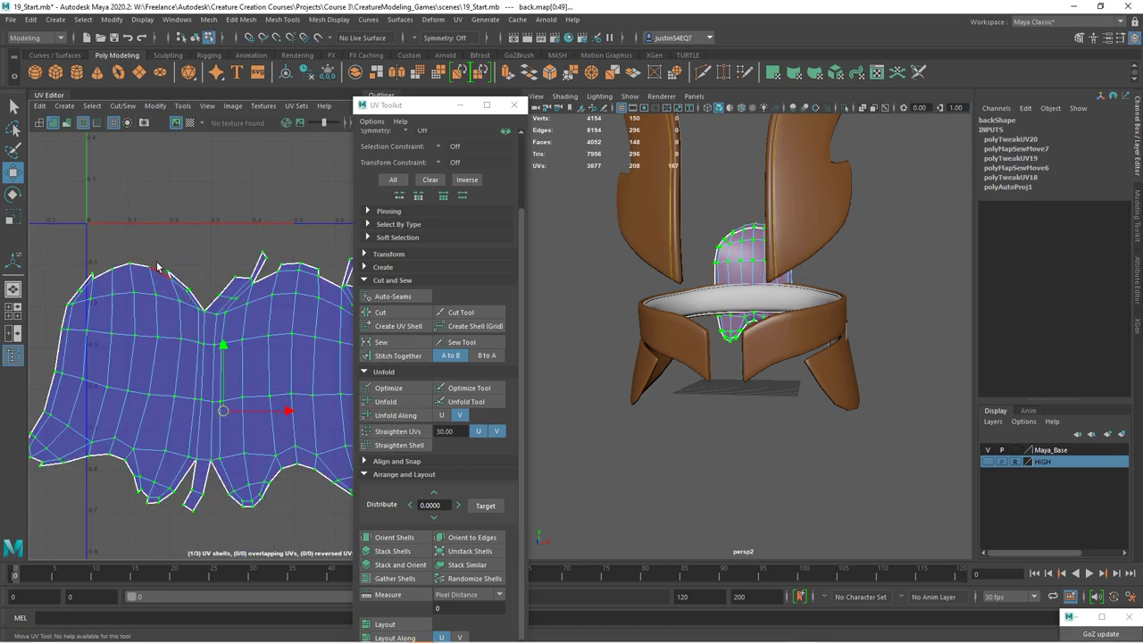
drag(105, 284, 104, 284)
scroll(242, 395, up, 2)
scroll(255, 375, up, 2)
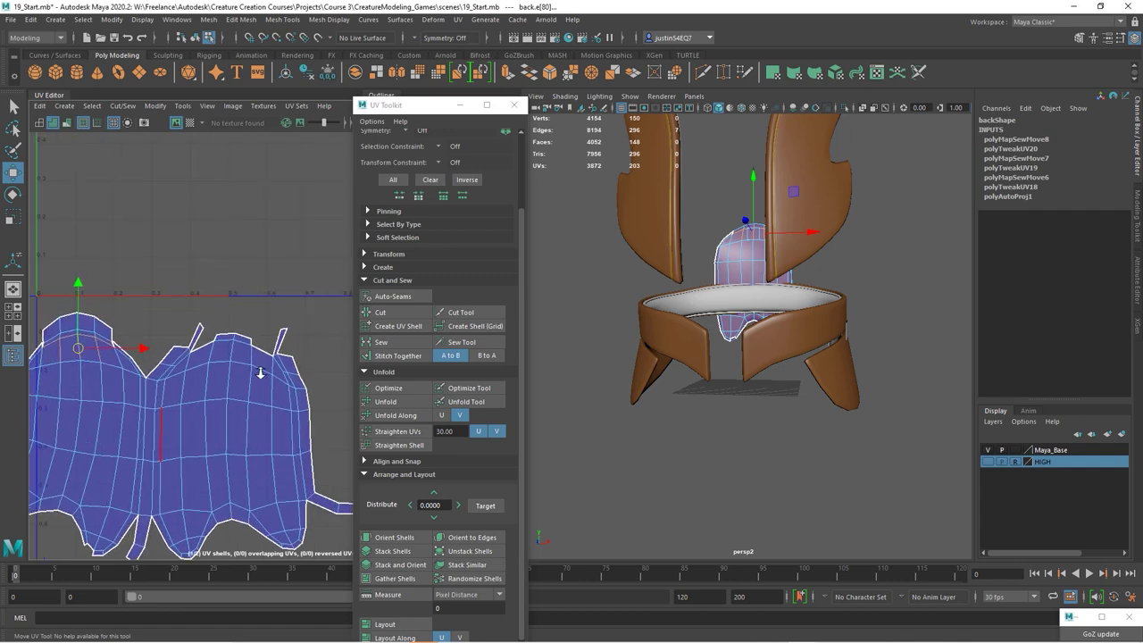
scroll(203, 330, up, 2)
click(212, 322)
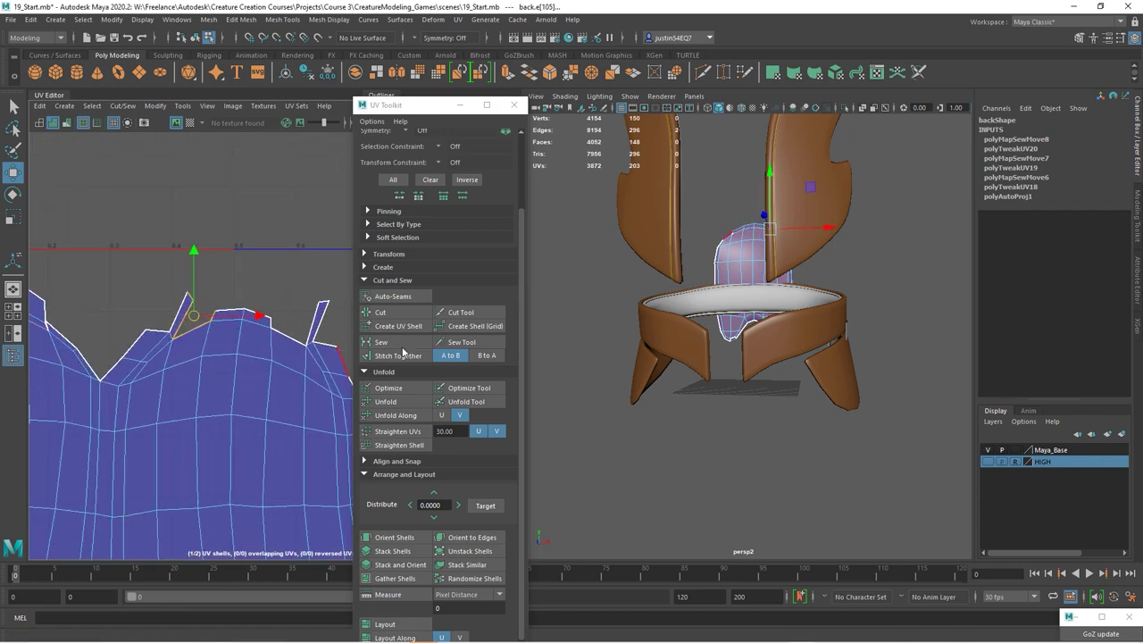
click(308, 312)
scroll(273, 391, down, 3)
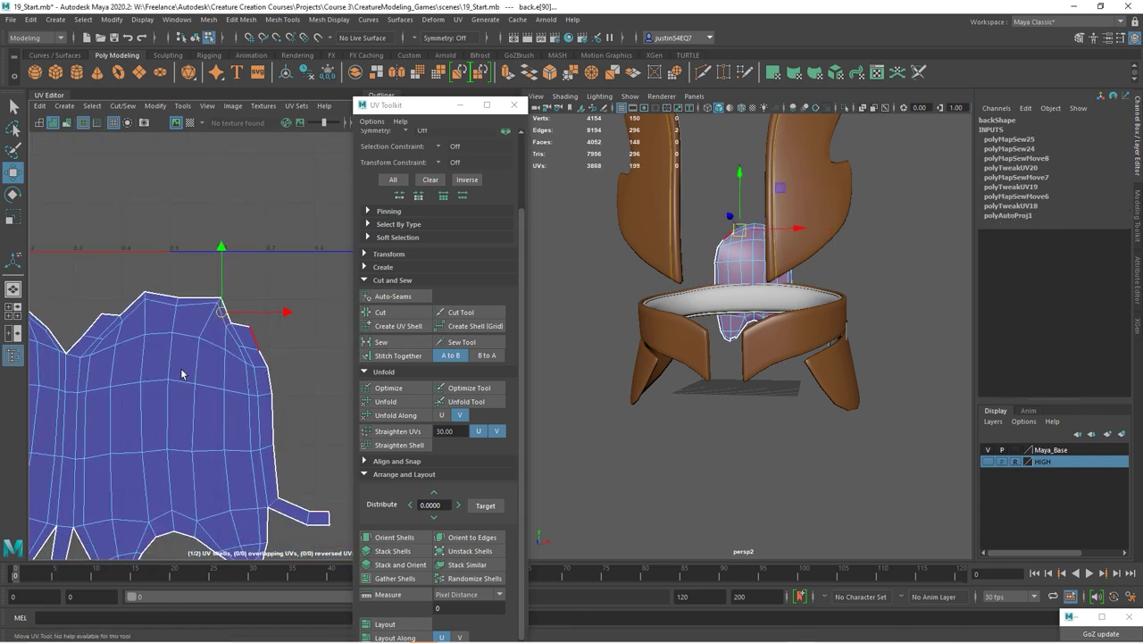
scroll(196, 393, up, 3)
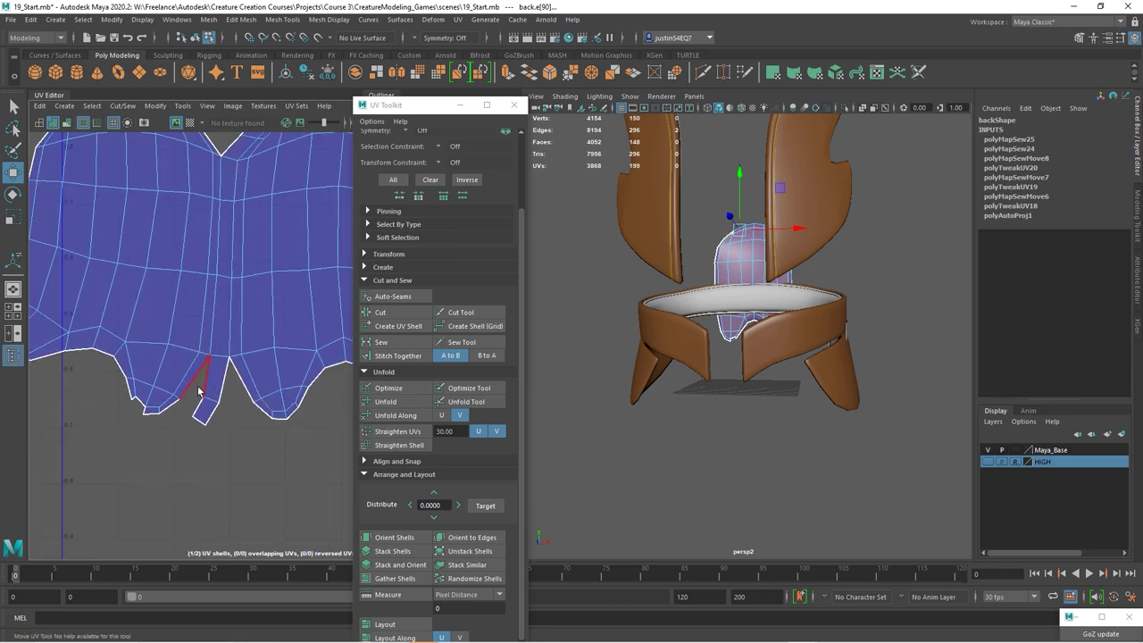
shift+right_drag(191, 395, 223, 358)
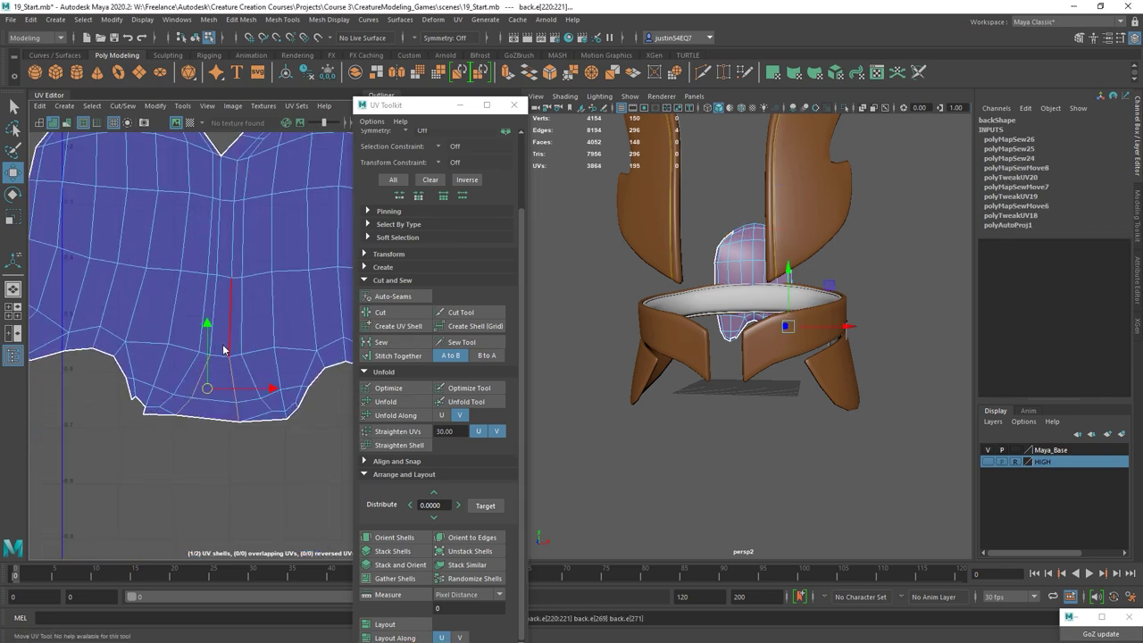
Relax the shell, stitch its remaining open edges, and reposition the top UVs.
click(388, 388)
click(398, 356)
scroll(196, 384, up, 3)
click(268, 384)
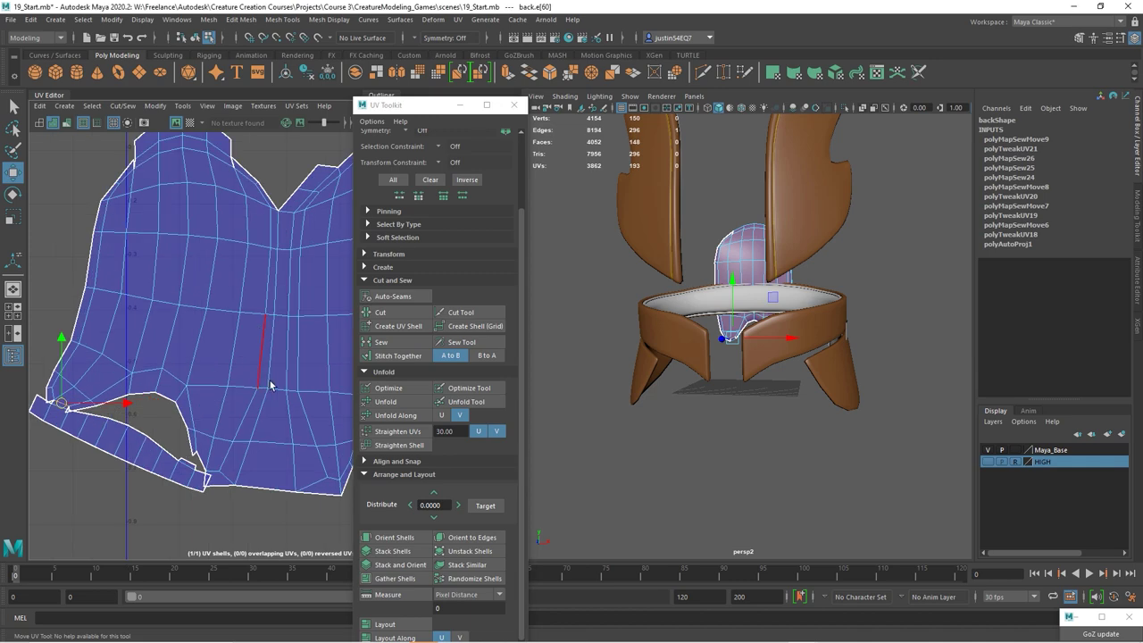
mouse_move(271, 385)
alt+middle_down()
mouse_move(128, 400)
mouse_move(184, 380)
mouse_move(242, 383)
alt+middle_up()
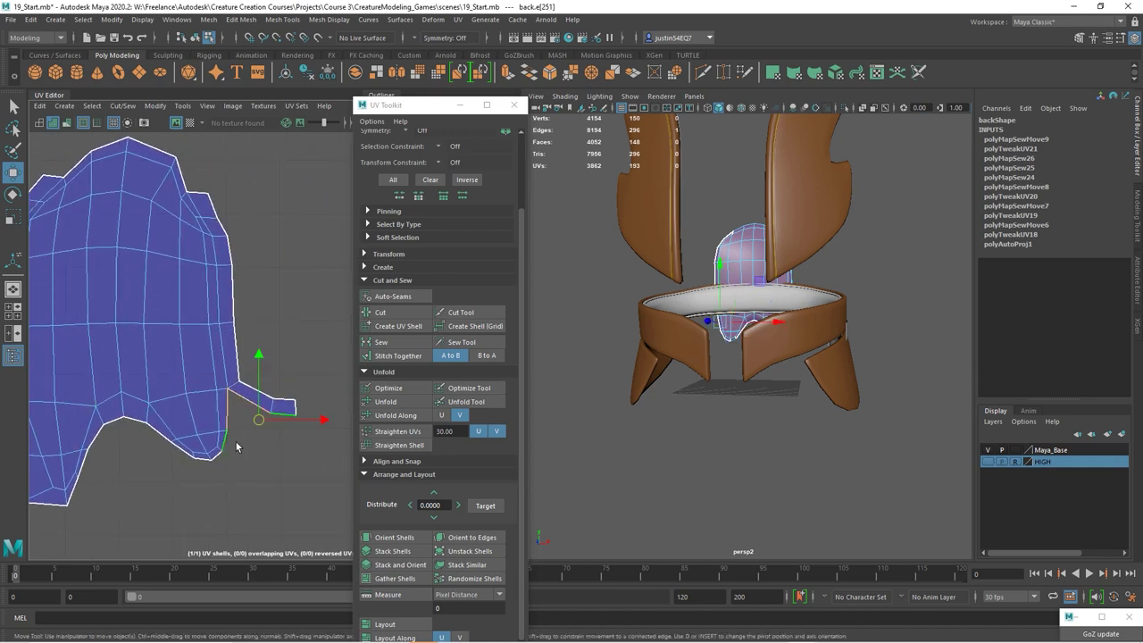
click(388, 355)
drag(158, 326, 242, 306)
alt+middle_drag(242, 306, 217, 306)
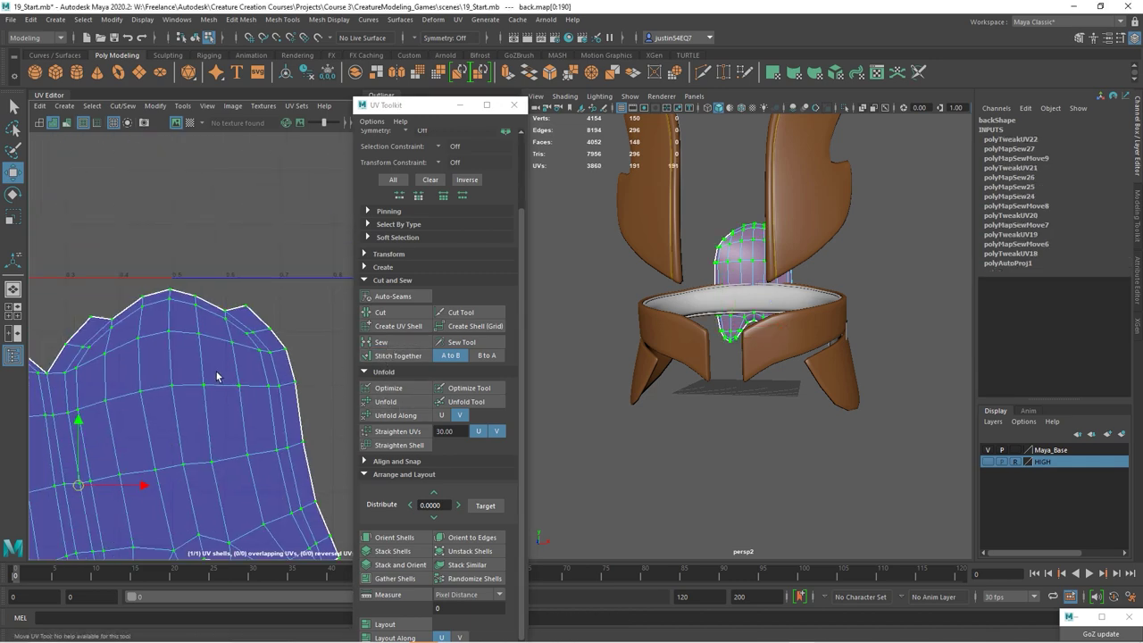
Cut the shell at its top-left edge and sew the top border edges together.
alt+middle_drag(129, 327, 286, 360)
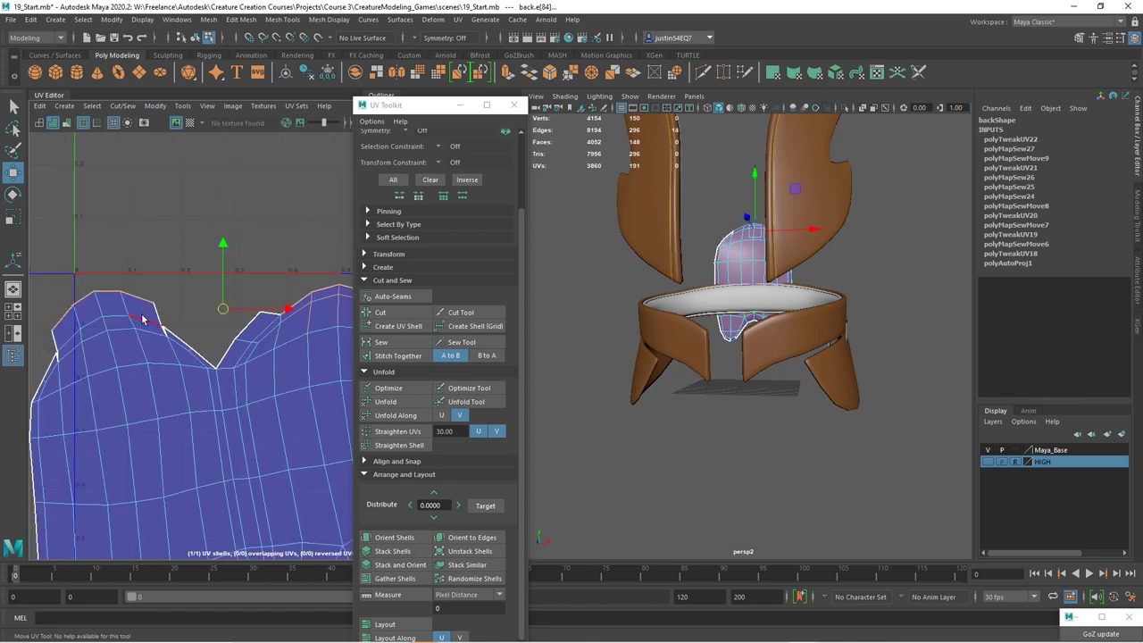
shift+click(76, 336)
click(364, 318)
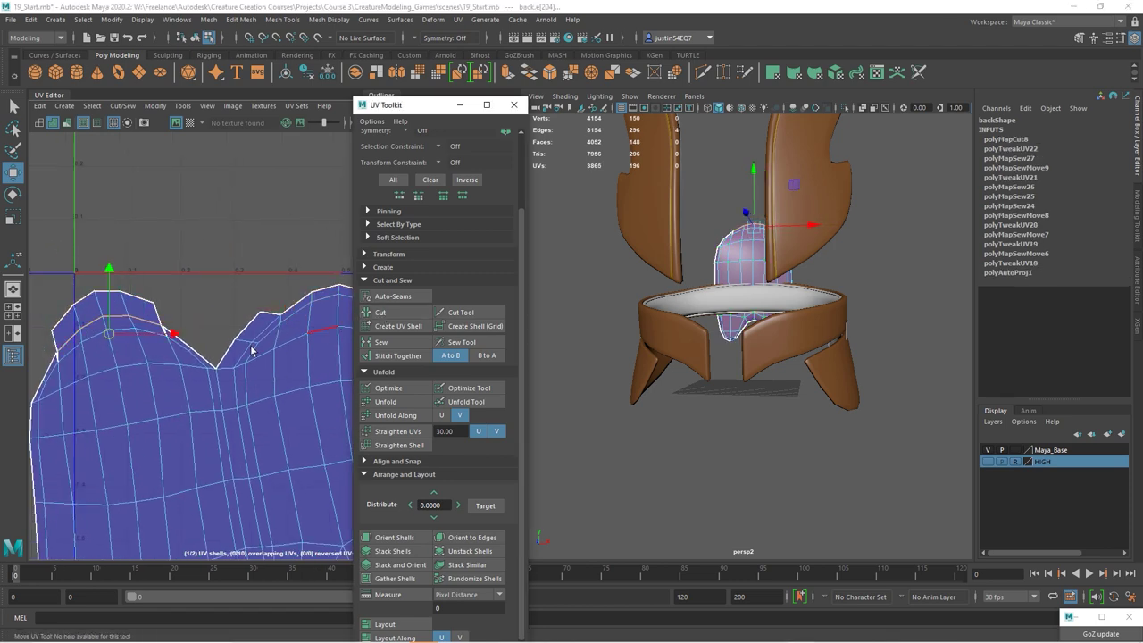
alt+middle_drag(272, 270, 170, 303)
drag(284, 344, 284, 344)
shift+right_drag(284, 344, 336, 366)
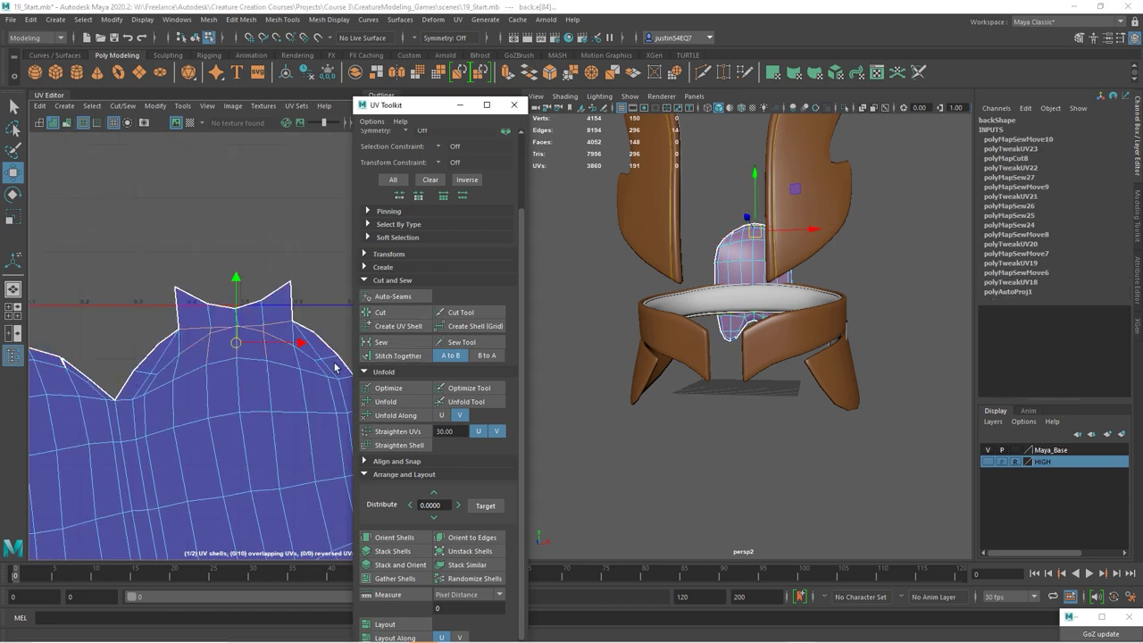
click(381, 342)
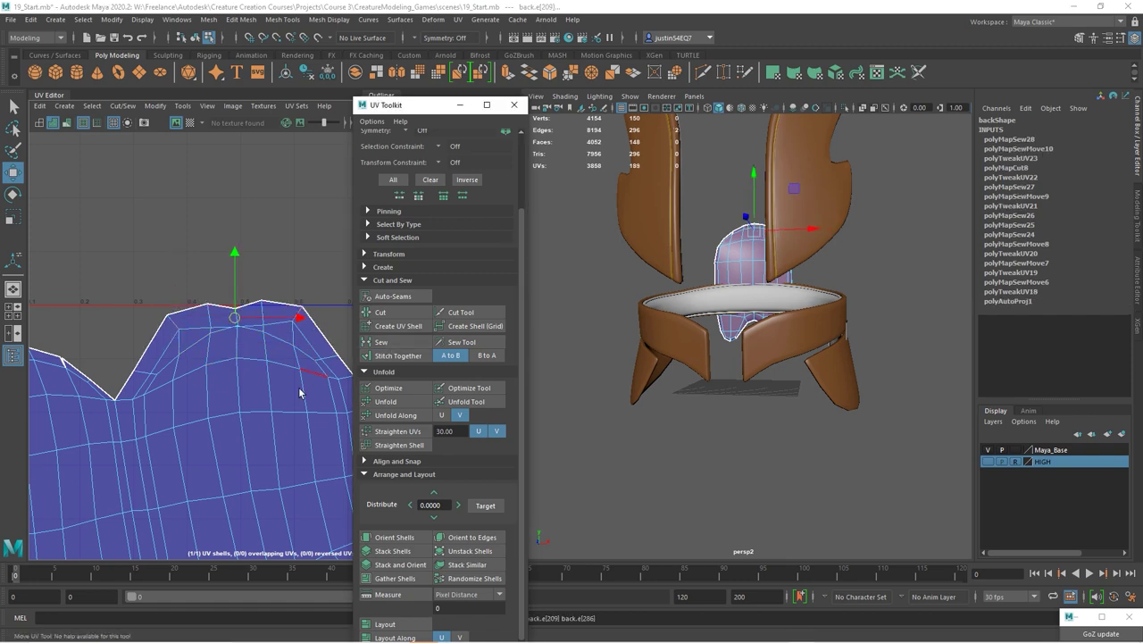
Unfold the whole back shell into one flat island.
scroll(182, 408, down, 3)
alt+middle_drag(182, 407, 189, 373)
alt+middle_drag(152, 418, 137, 404)
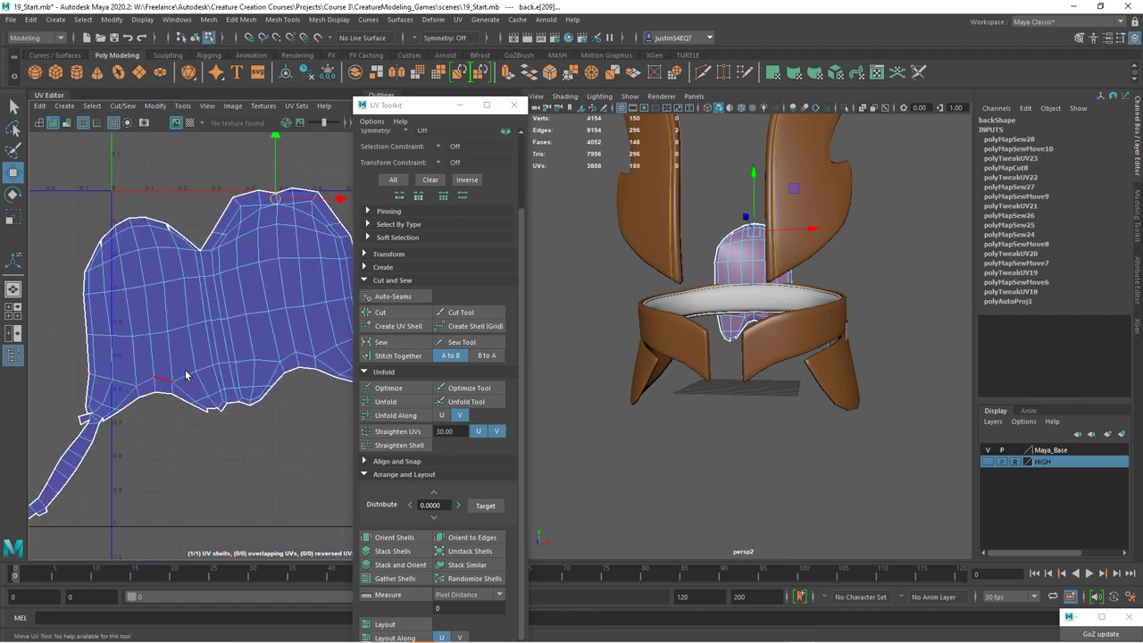
click(205, 357)
click(413, 404)
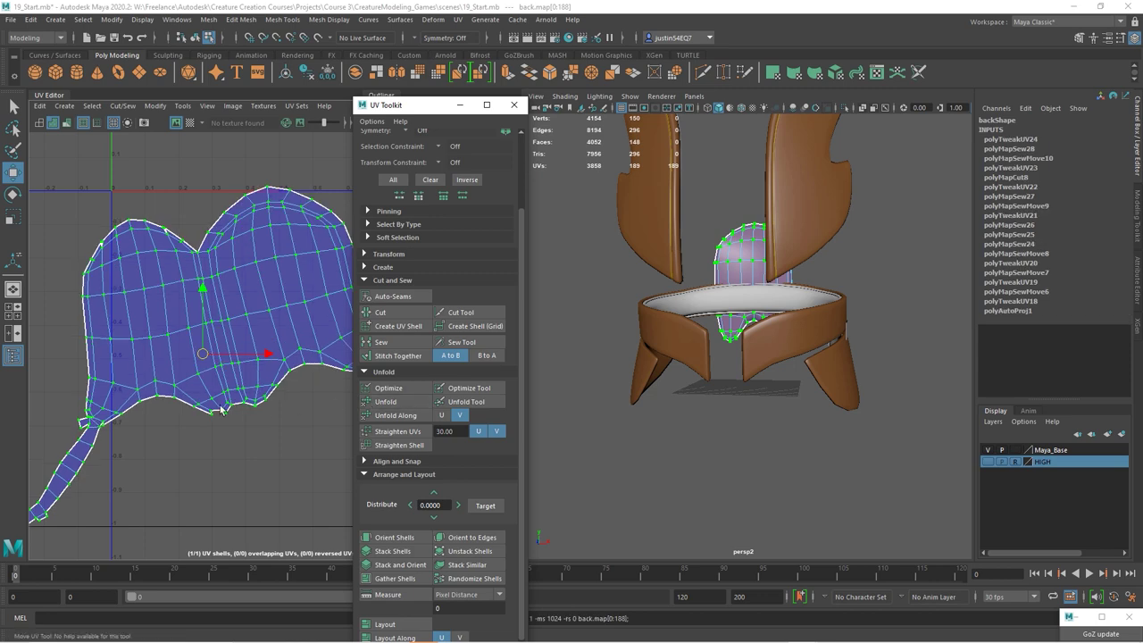
click(158, 365)
Cut the back piece's UV shell along the seam edge at the notch.
scroll(134, 429, up, 4)
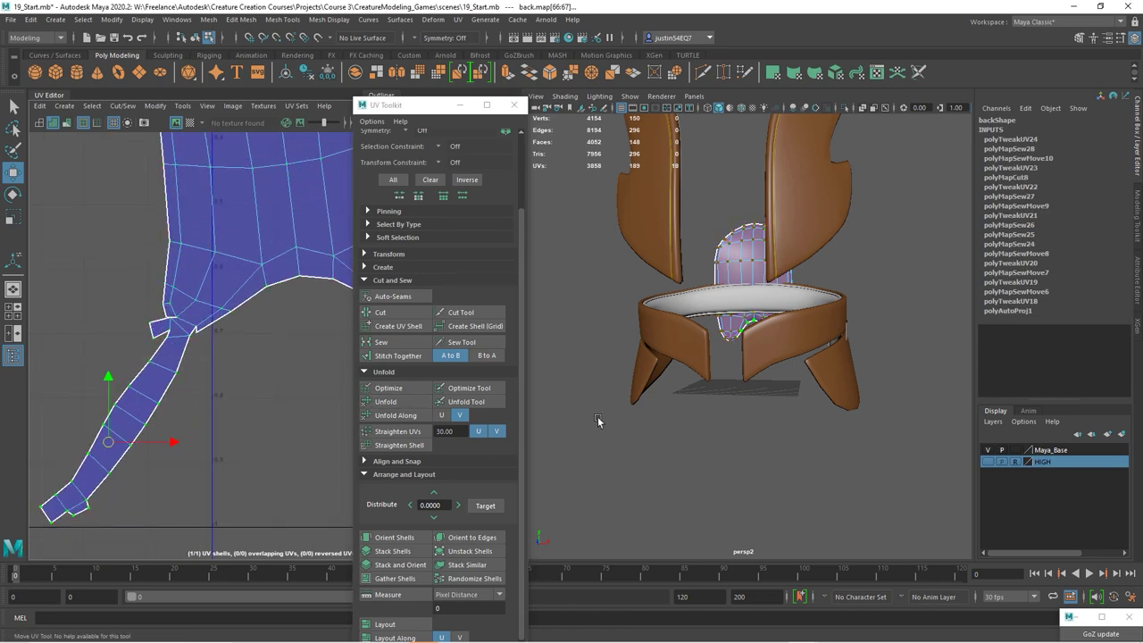
alt+drag(597, 421, 679, 411)
scroll(153, 311, down, 2)
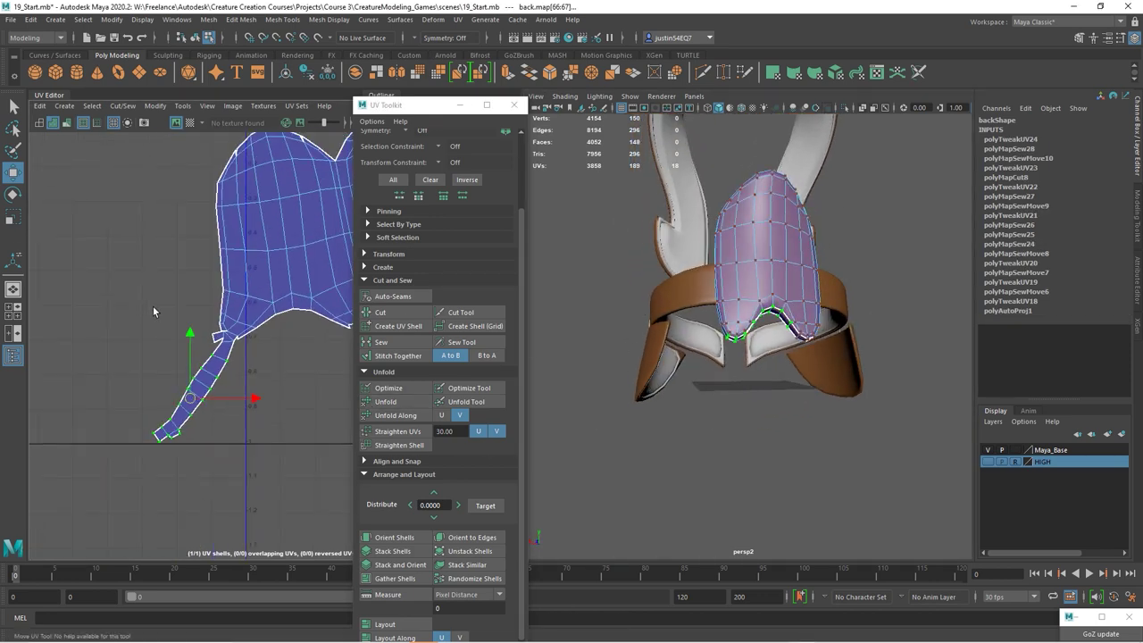
alt+middle_drag(154, 312, 39, 336)
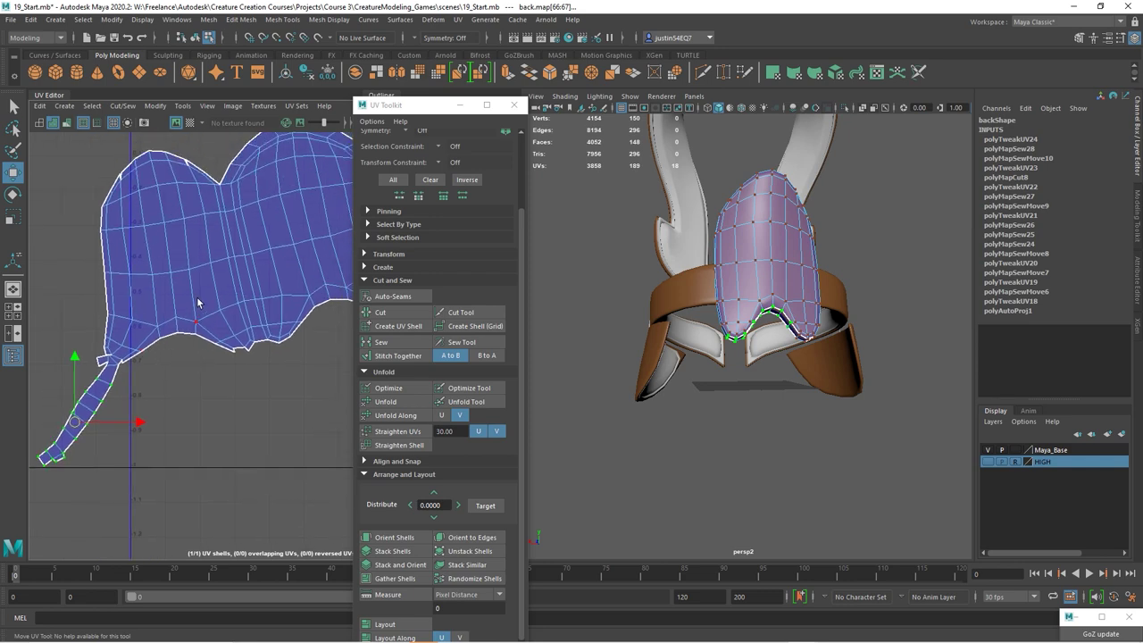
right_drag(199, 302, 199, 375)
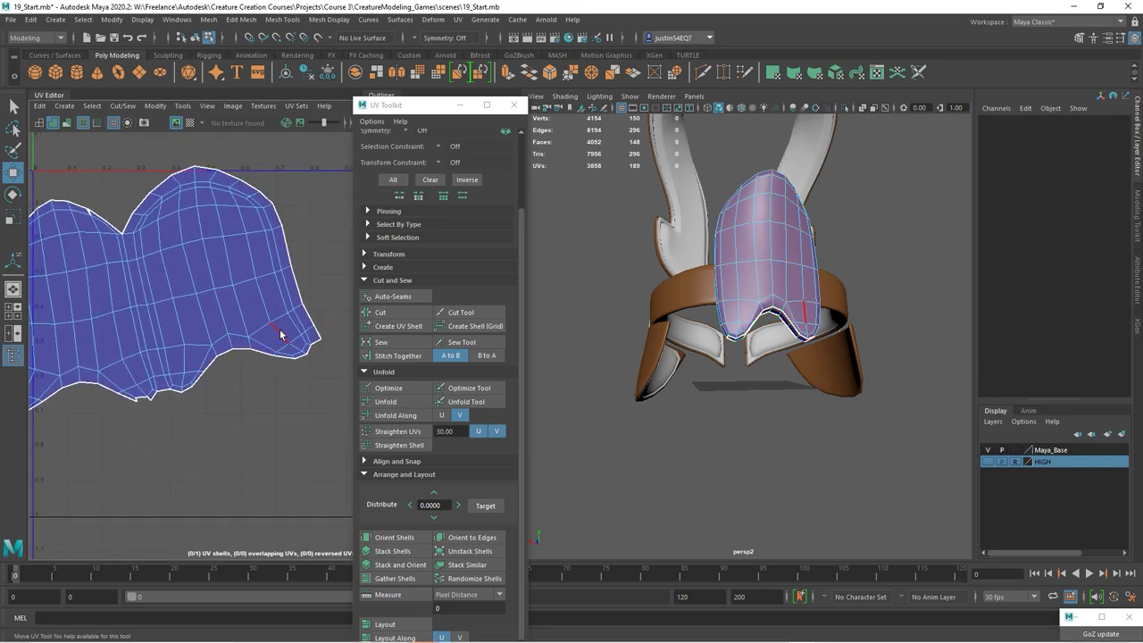
scroll(279, 334, up, 2)
scroll(250, 301, up, 2)
scroll(137, 372, up, 2)
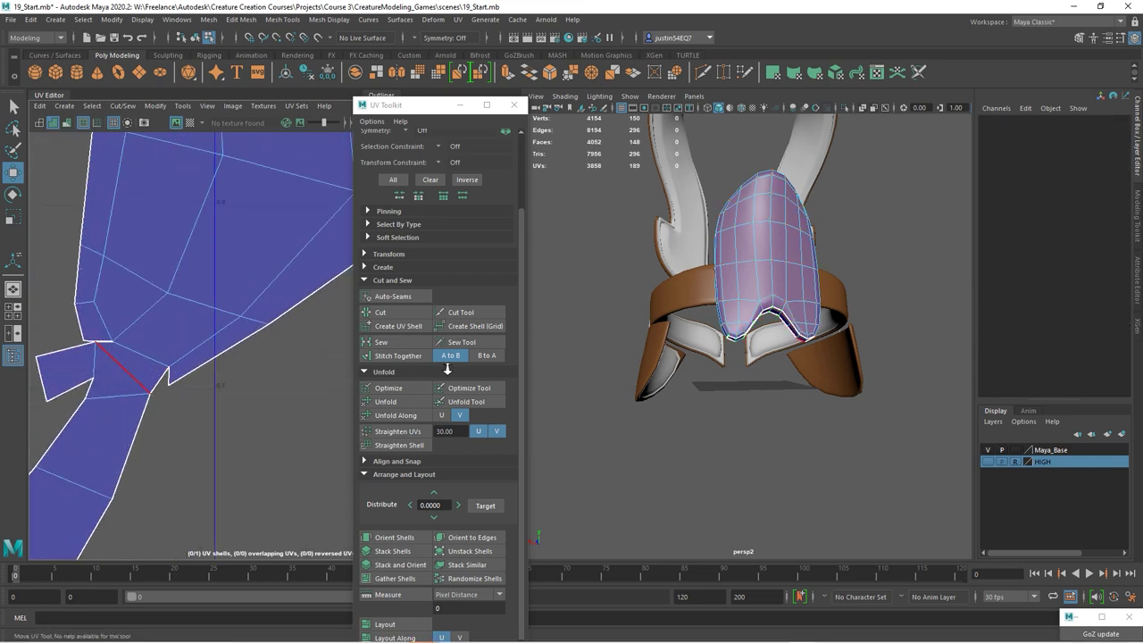
scroll(170, 370, up, 2)
click(129, 352)
click(380, 313)
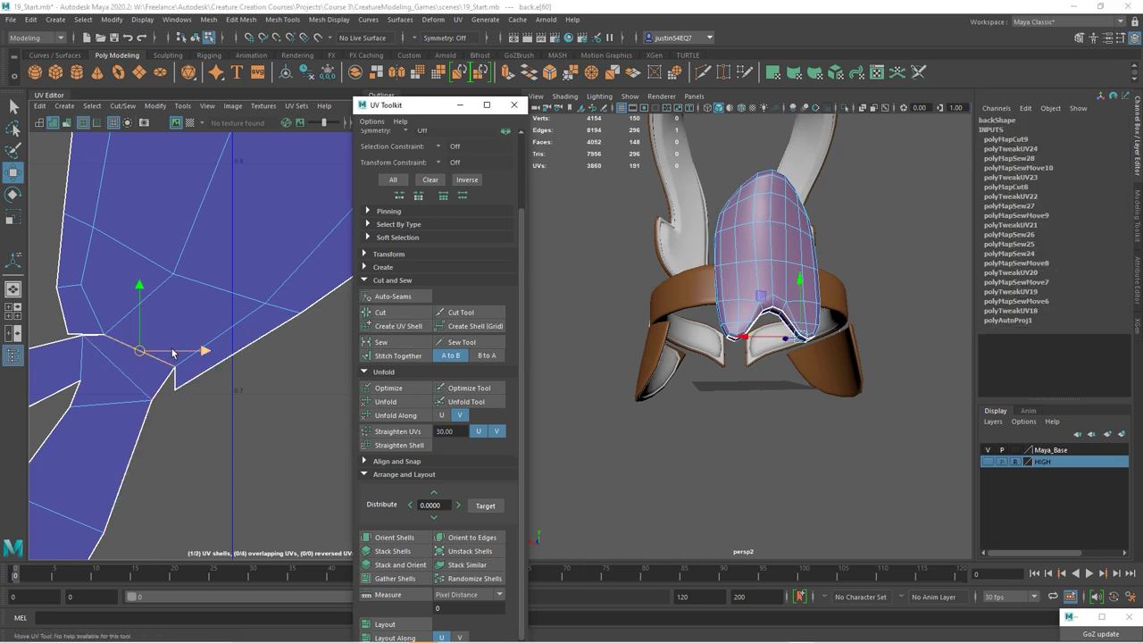
Sew the lower border edges, re-unfold the shell's UVs, and sew the remaining gap closed.
scroll(206, 340, down, 2)
scroll(229, 308, down, 2)
scroll(196, 302, down, 2)
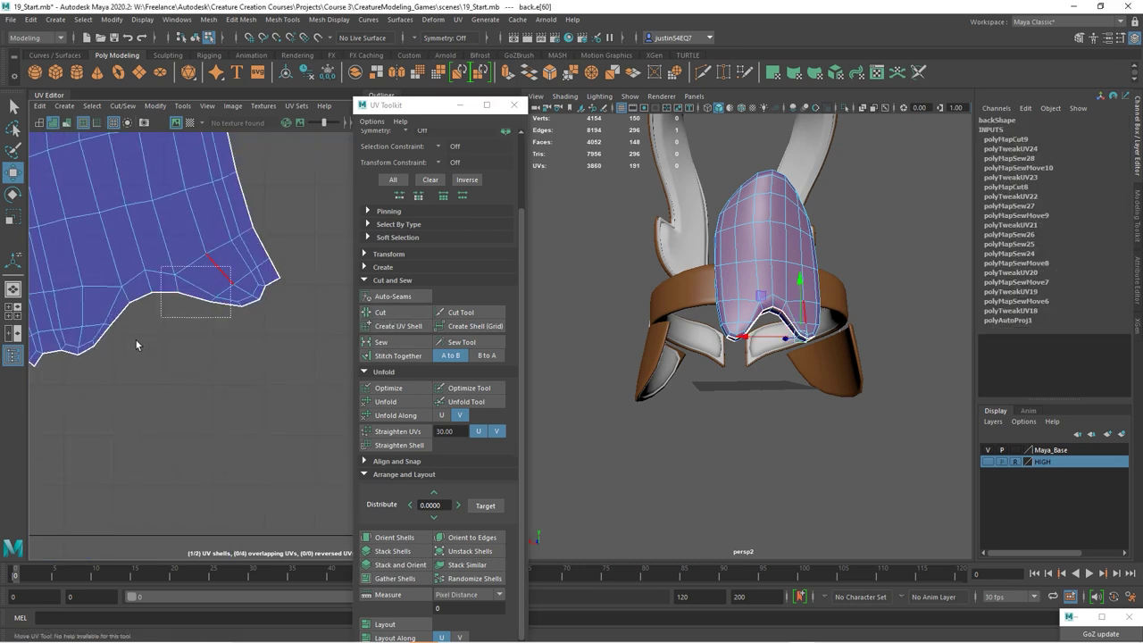
click(380, 342)
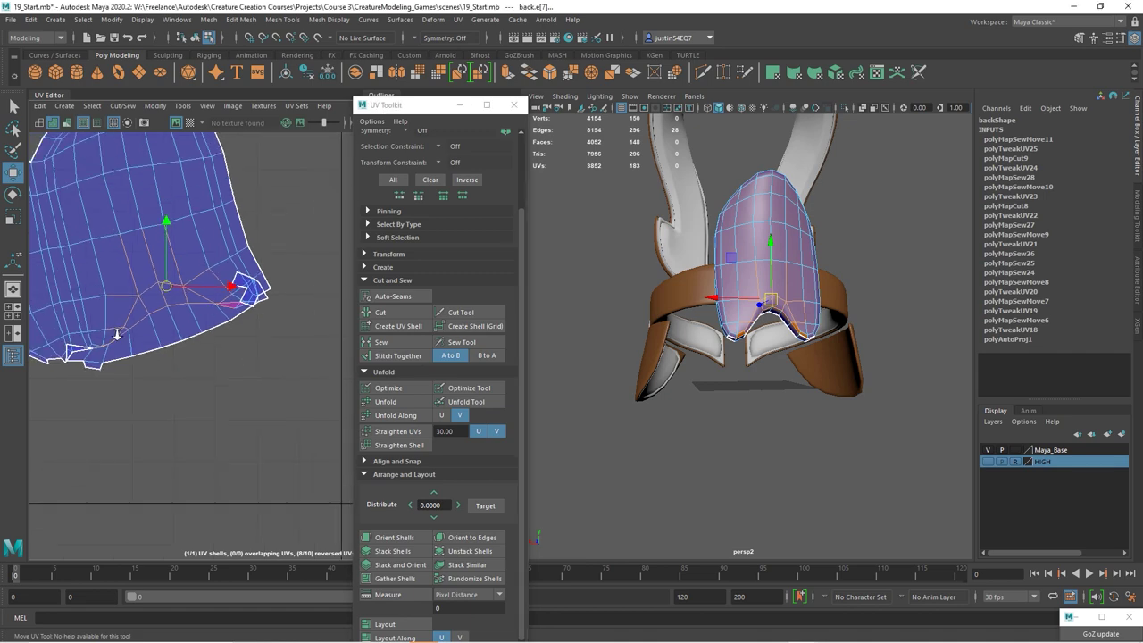
right_click(147, 282)
click(386, 401)
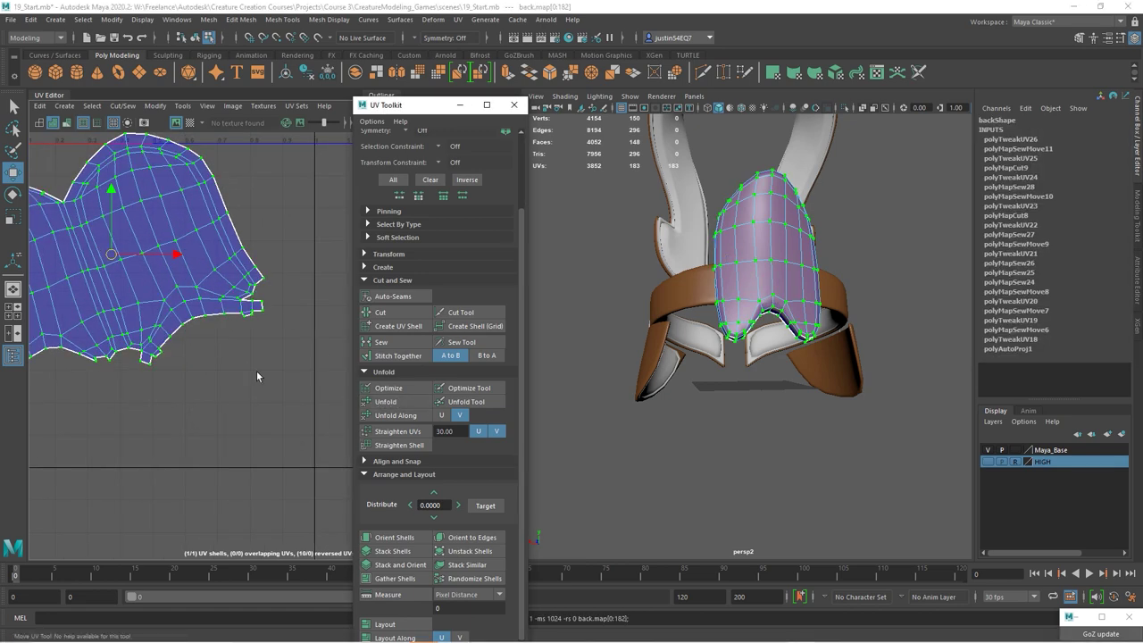
scroll(240, 309, up, 2)
scroll(228, 329, up, 2)
scroll(212, 351, up, 2)
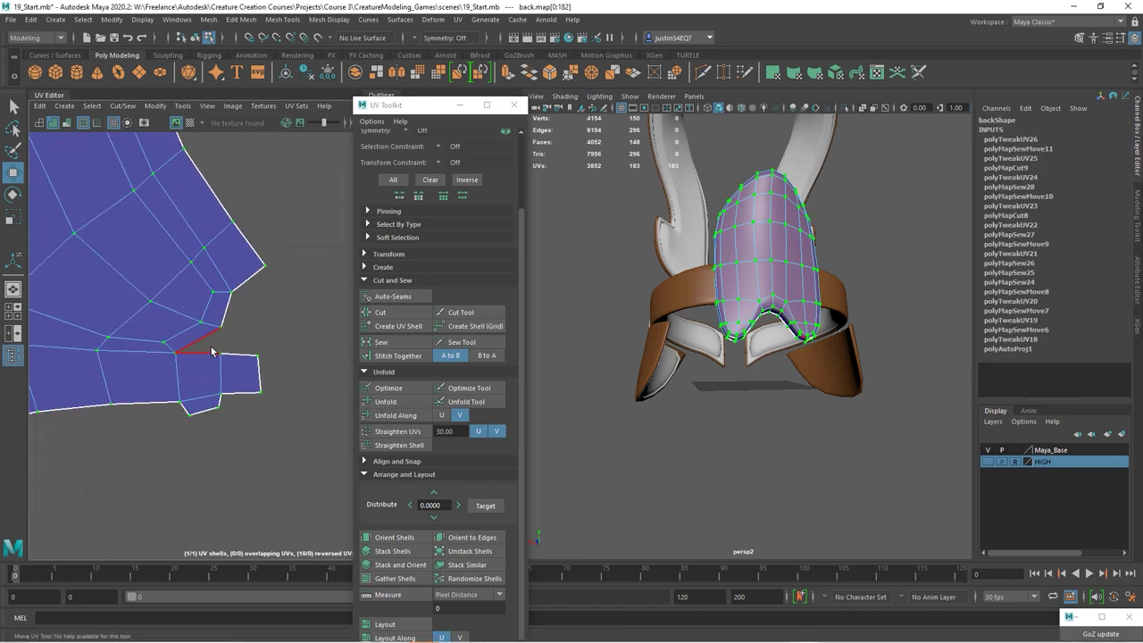
click(400, 348)
Sew the border edge at the gap, then unfold all of the shell's UVs again.
scroll(242, 235, up, 2)
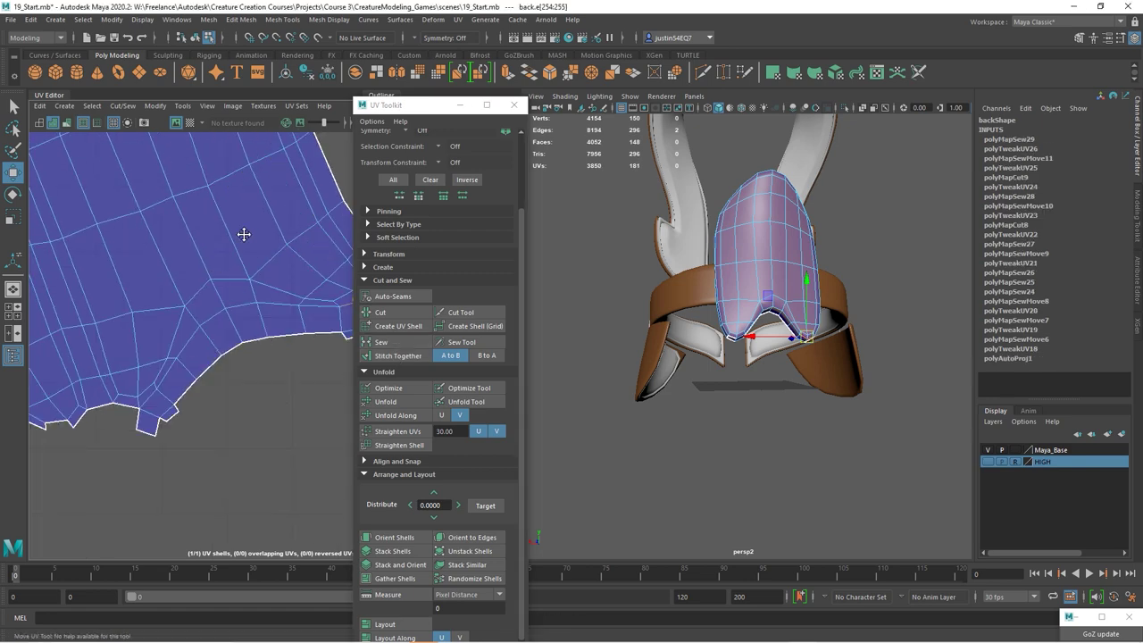
scroll(338, 375, up, 1)
click(234, 337)
click(381, 342)
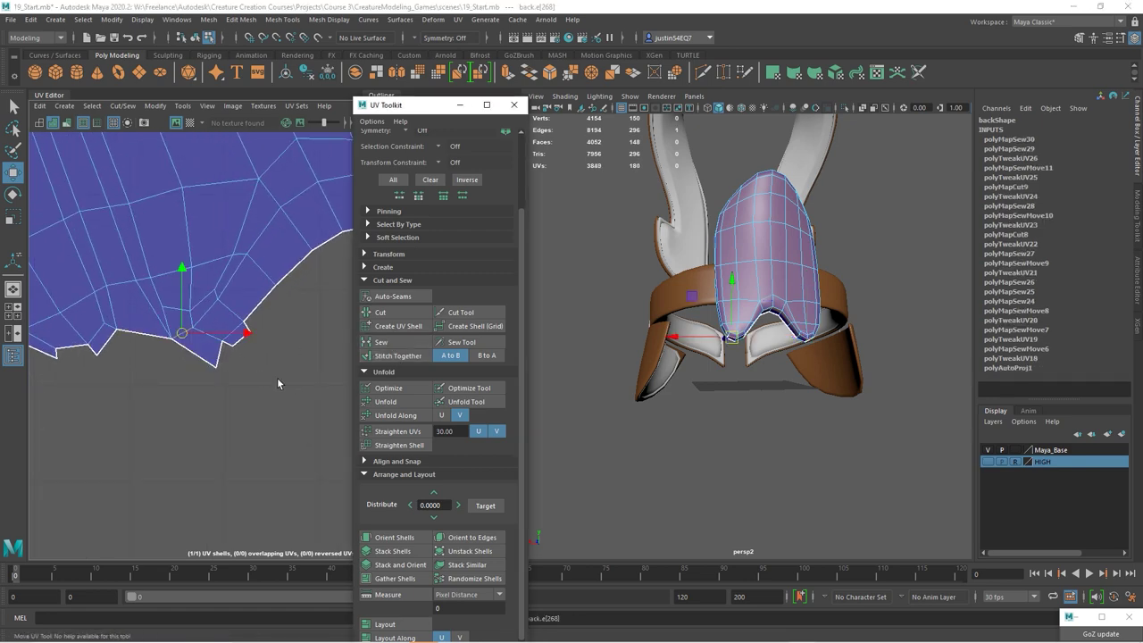
scroll(169, 336, down, 3)
right_click(246, 295)
click(288, 291)
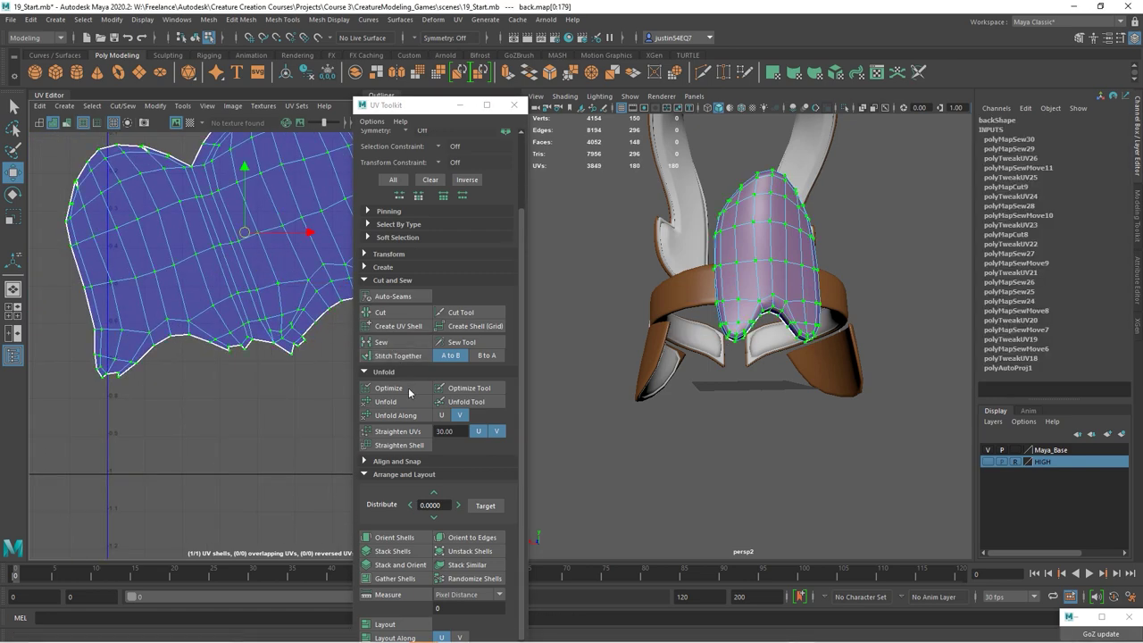
click(403, 406)
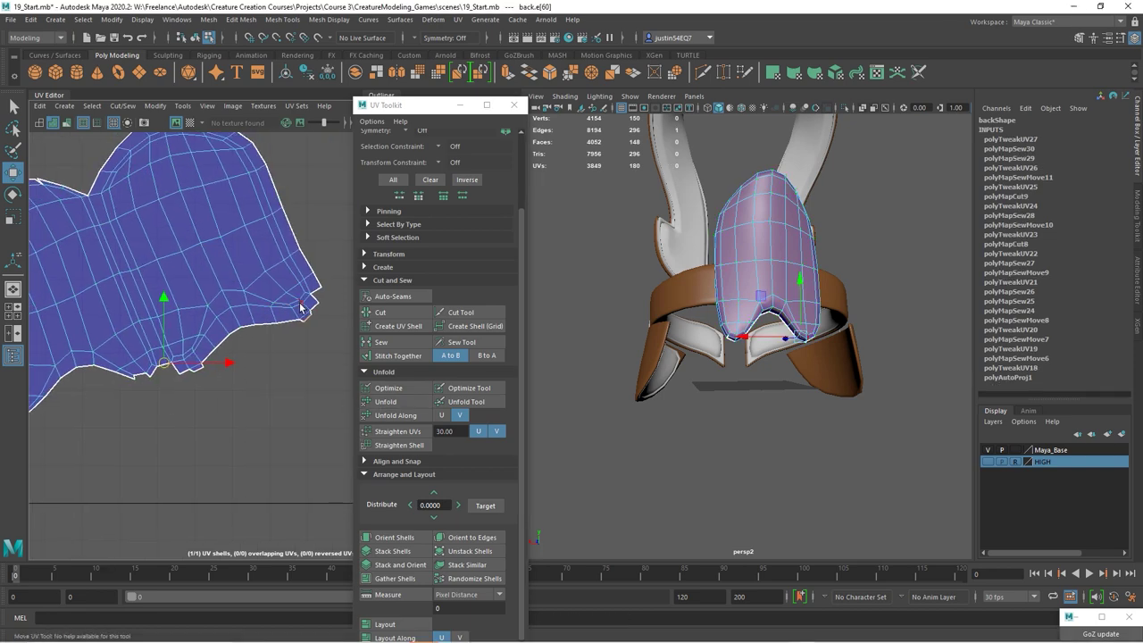
Cut along the selected edge and sew the two edges at the shell tip.
click(381, 311)
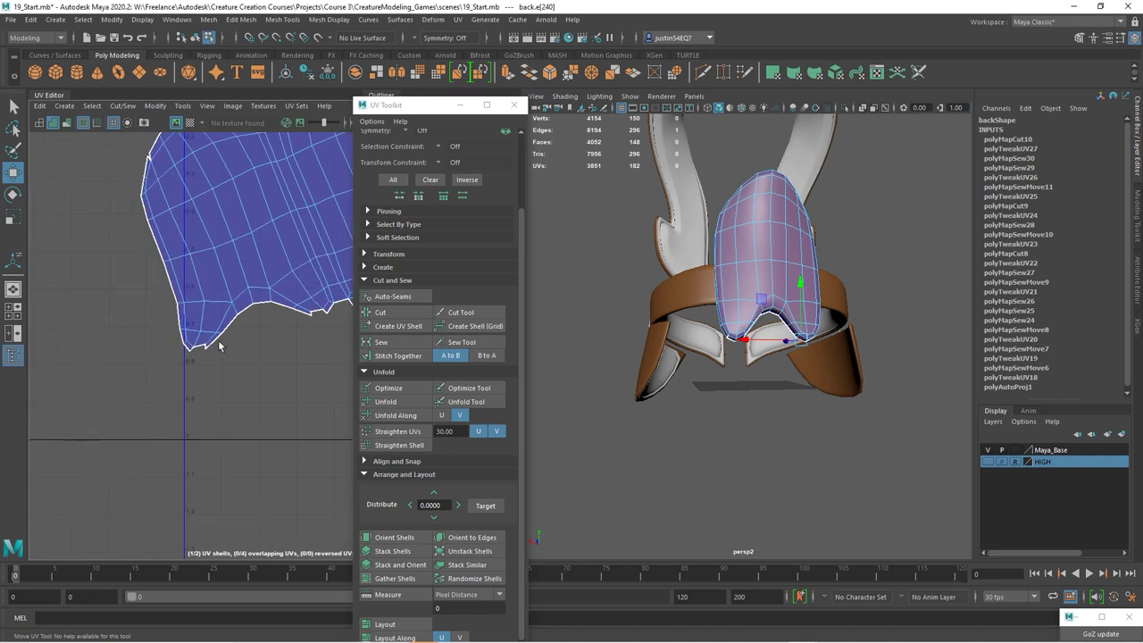
click(205, 351)
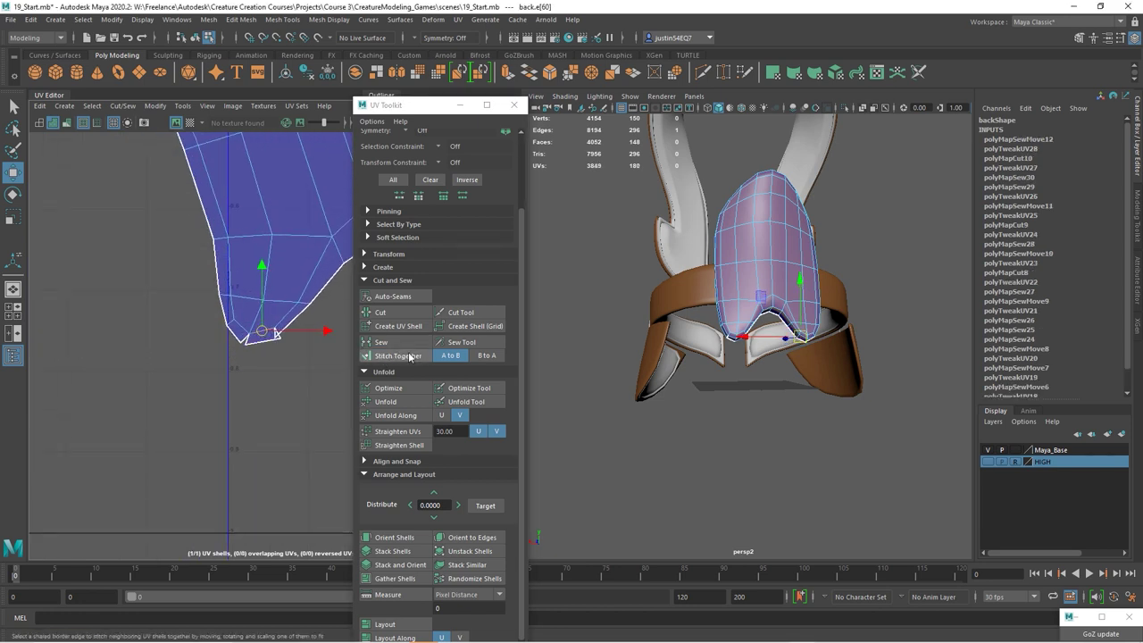
click(252, 343)
scroll(251, 343, up, 4)
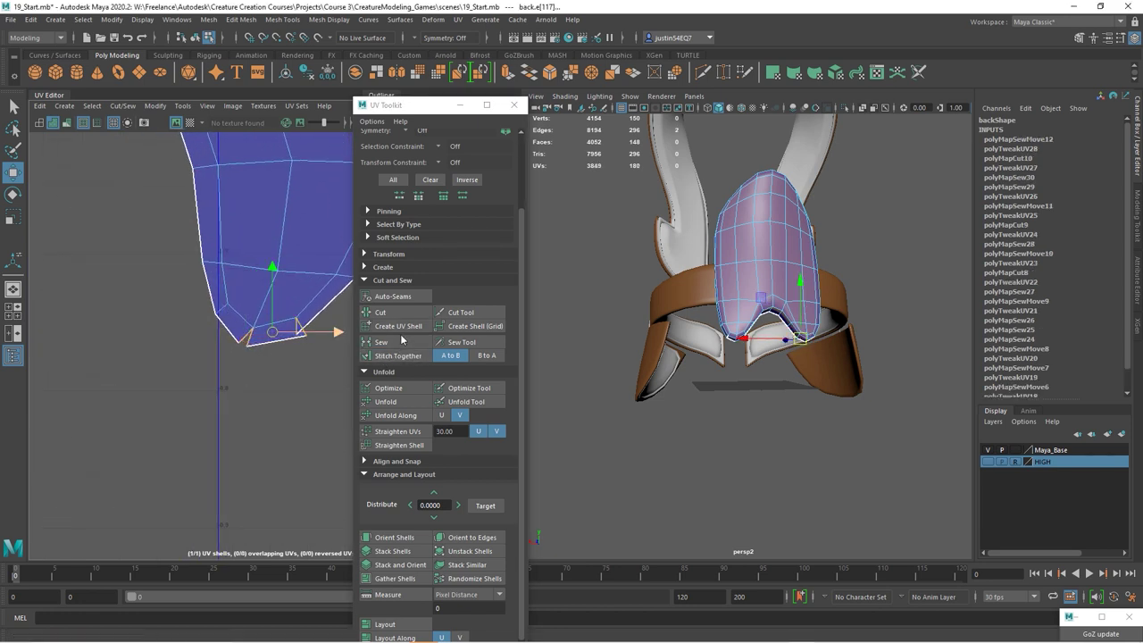
click(401, 341)
scroll(110, 396, up, 3)
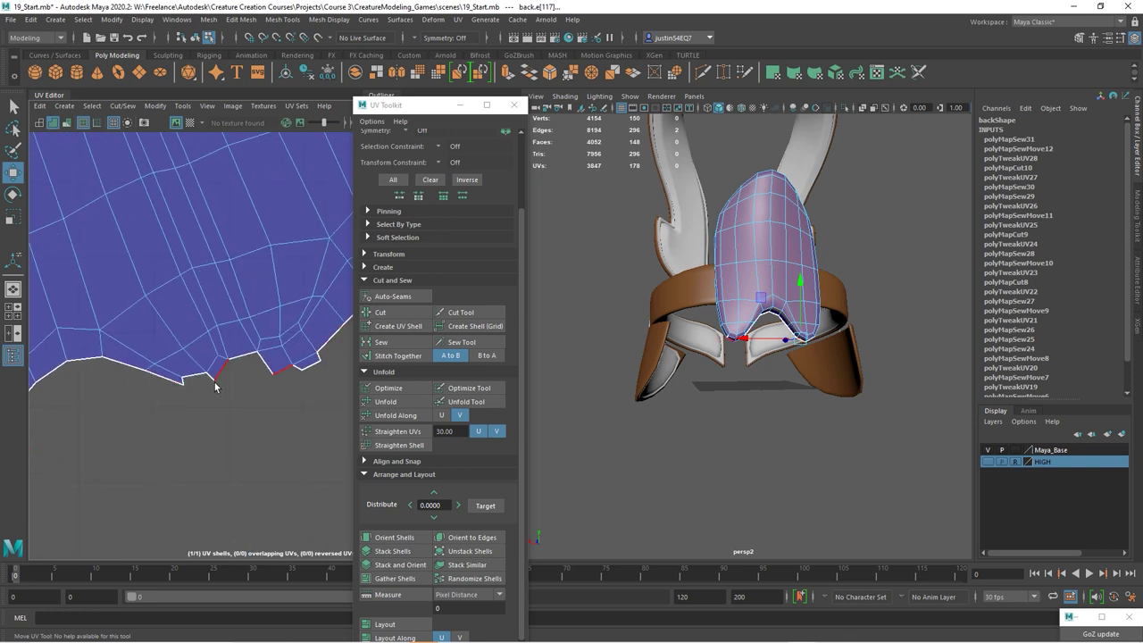
Cut at the notch edge, stitch the shells back into one, and sew the notch closed.
key(w)
click(240, 375)
click(380, 312)
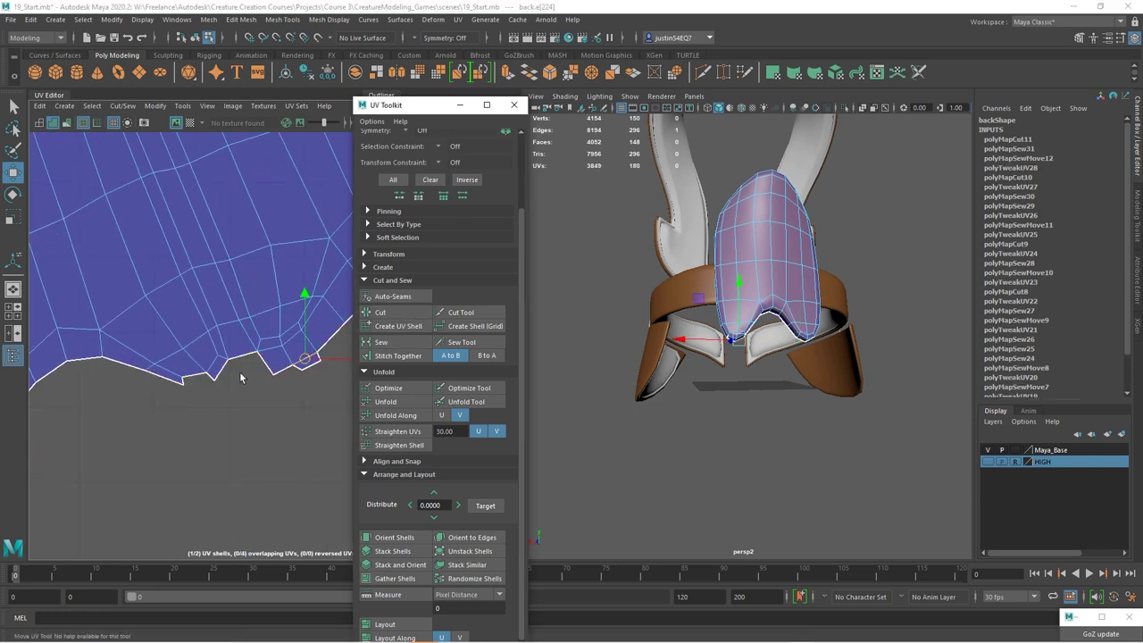
click(376, 356)
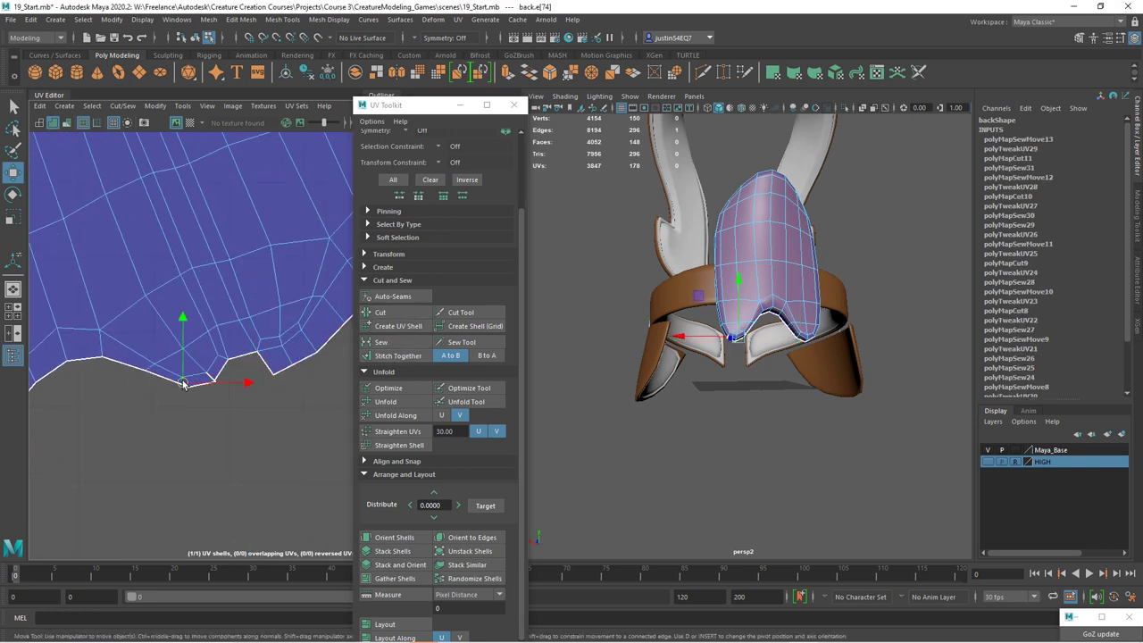
scroll(266, 373, up, 2)
click(380, 342)
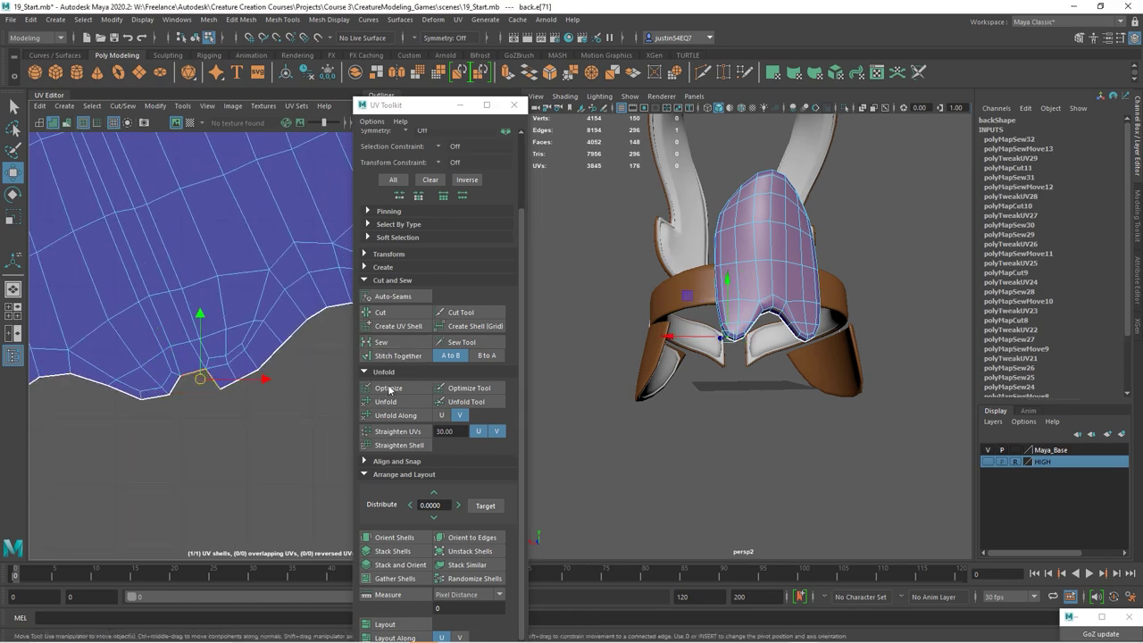
click(381, 342)
Sew the remaining gaps along the lower UV border closed.
scroll(212, 382, down, 2)
scroll(212, 382, down, 2)
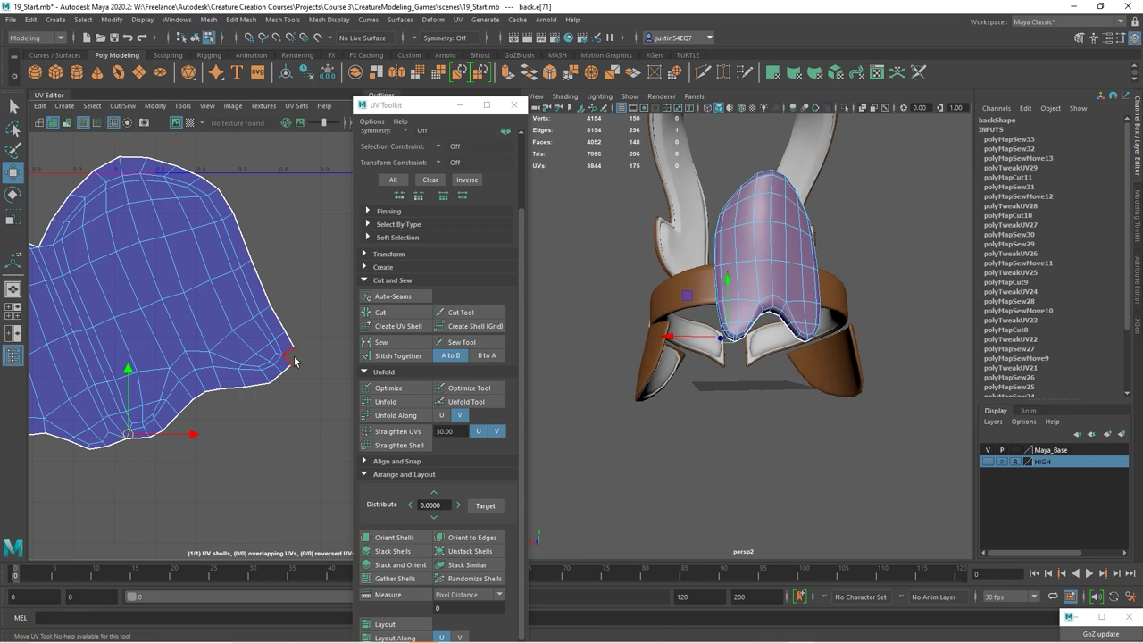
click(380, 342)
scroll(301, 387, down, 2)
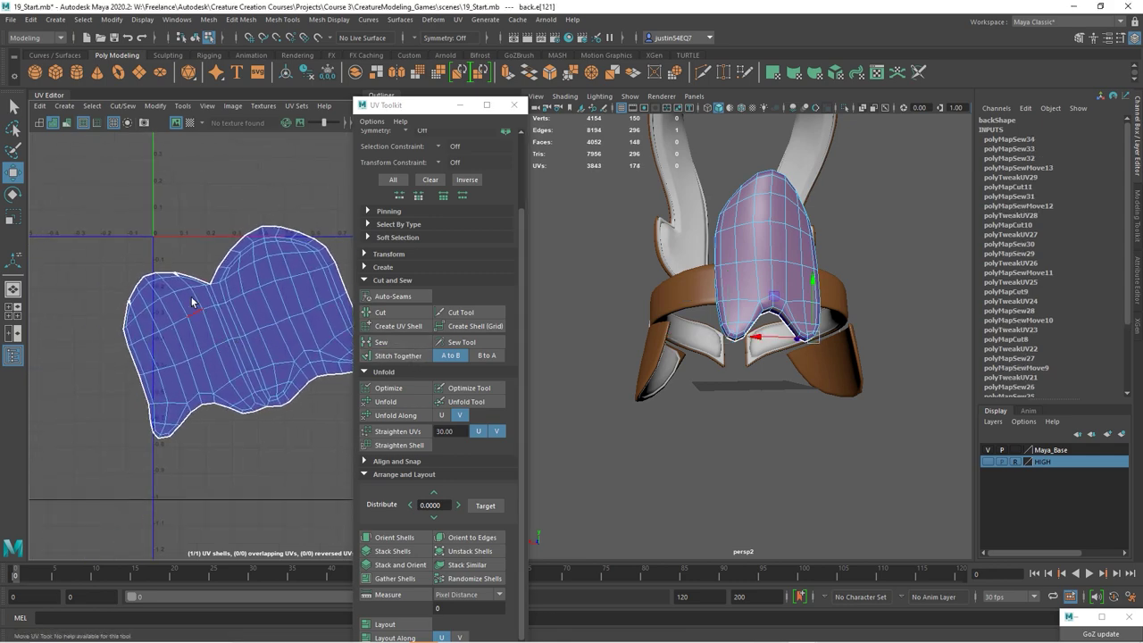
scroll(192, 302, up, 3)
scroll(332, 355, up, 2)
click(223, 292)
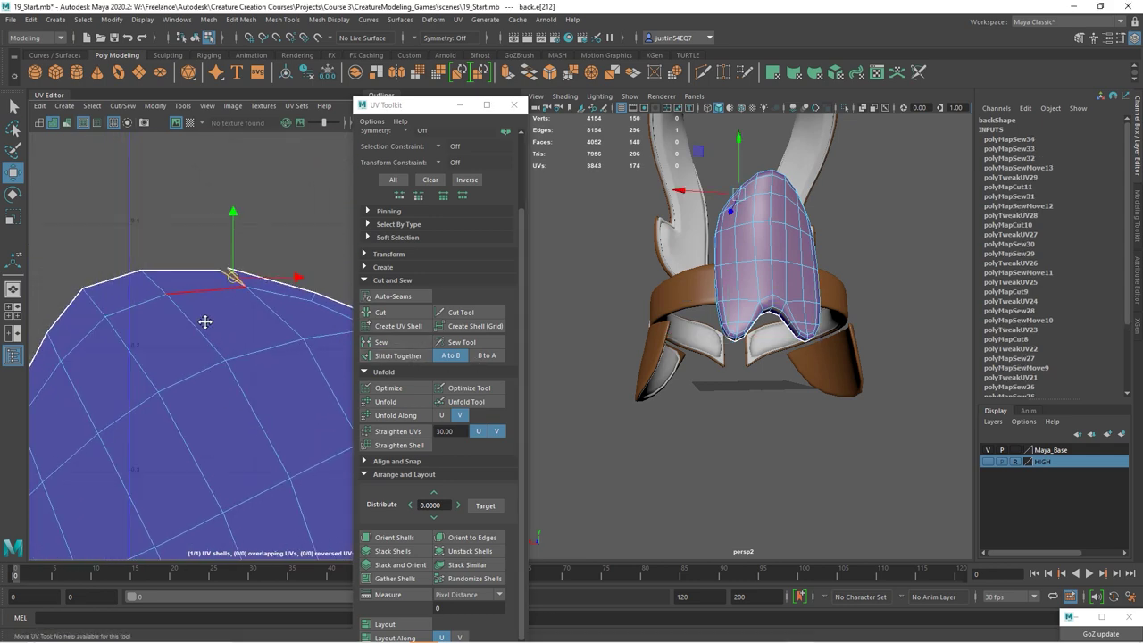
alt+middle_drag(205, 318, 352, 374)
click(380, 342)
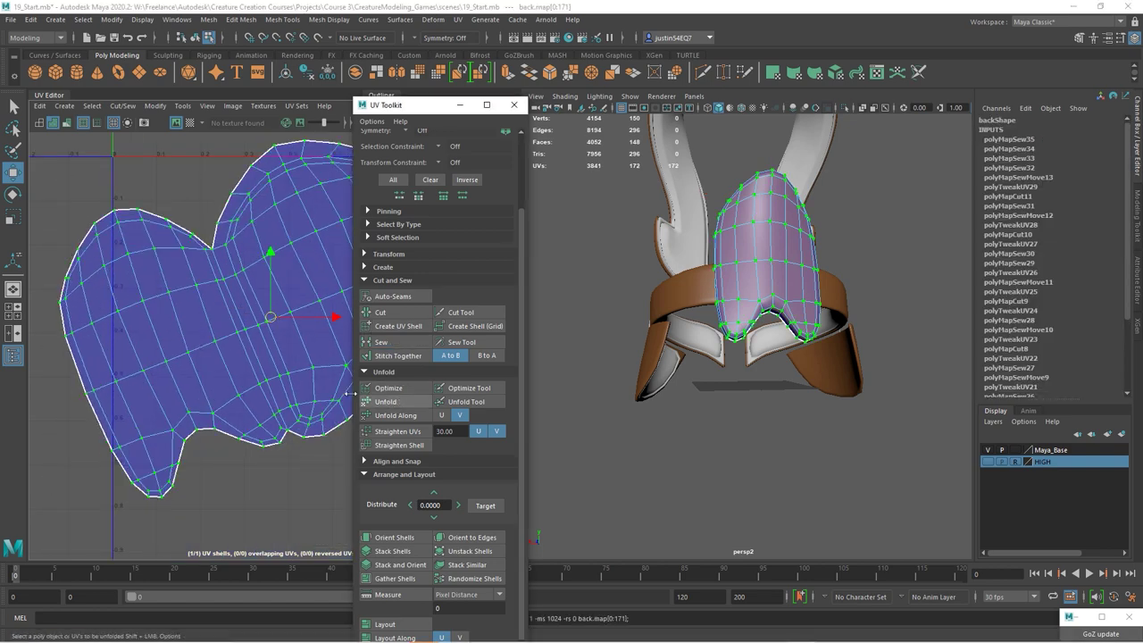
Unfold the back shell and move it down-left, away from the other shells.
click(384, 402)
scroll(179, 346, down, 5)
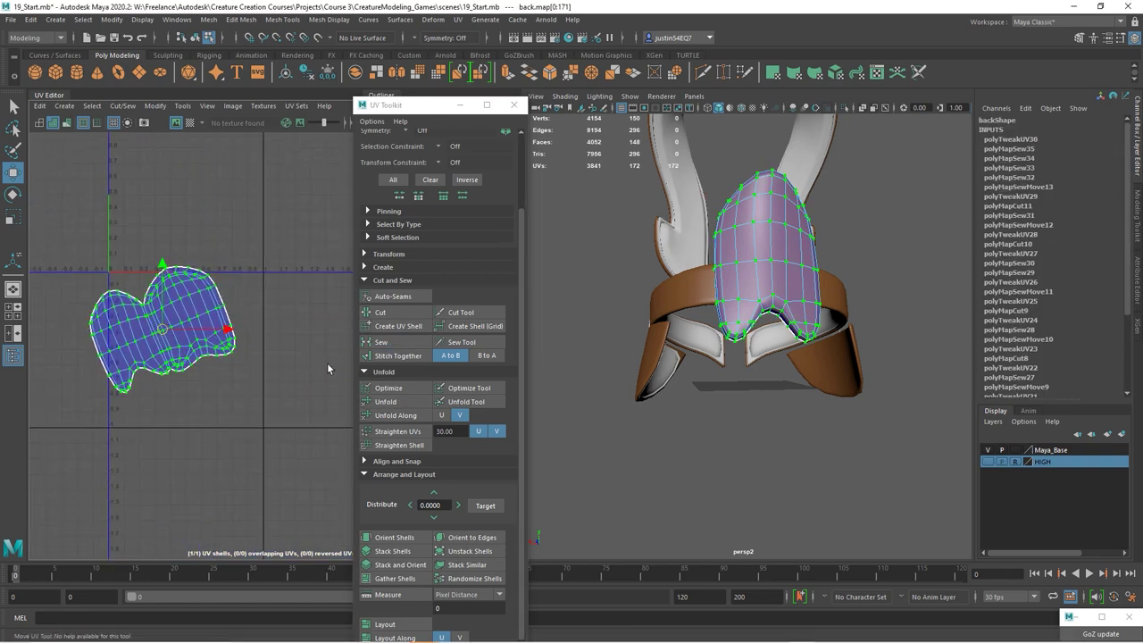
scroll(253, 375, down, 2)
drag(194, 342, 117, 442)
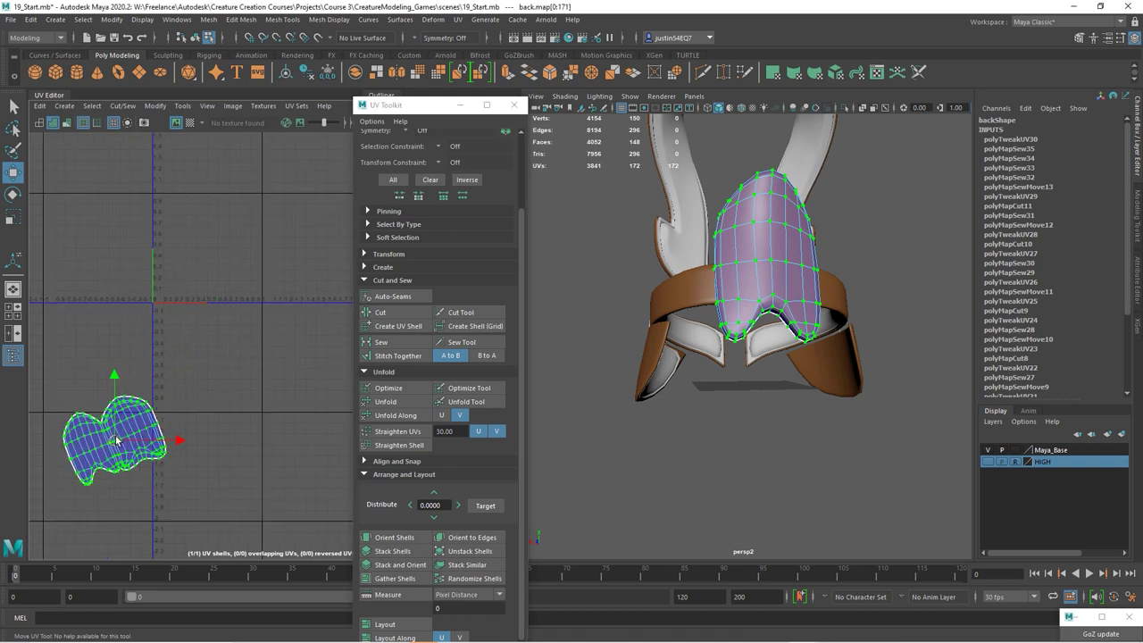
click(195, 37)
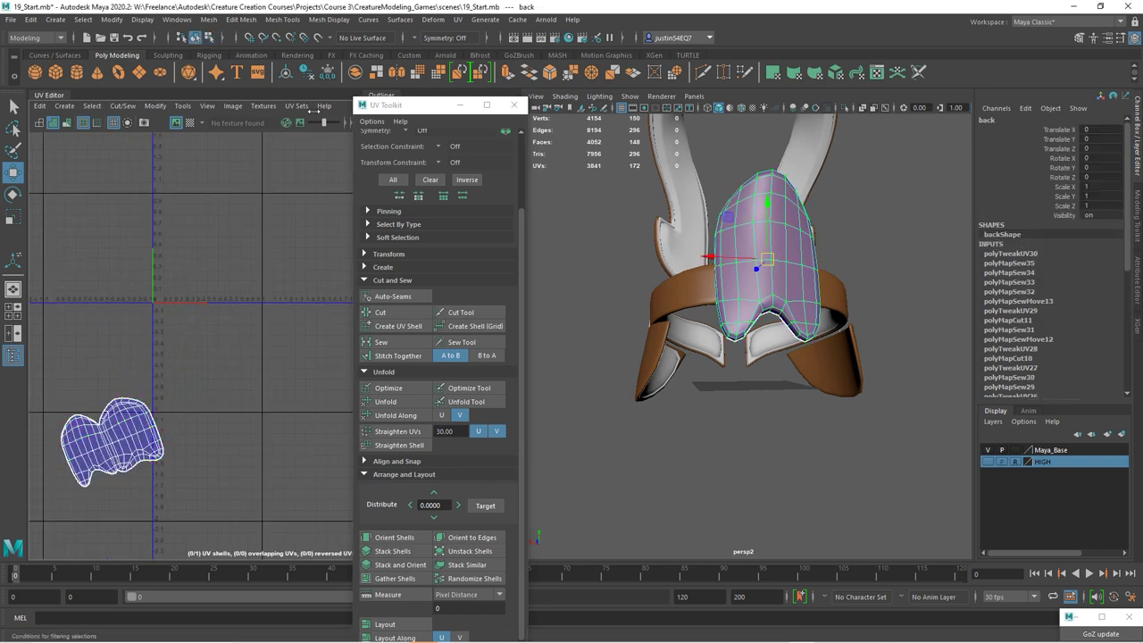
Delete the back piece's construction history with Edit > Delete by Type > History.
click(30, 19)
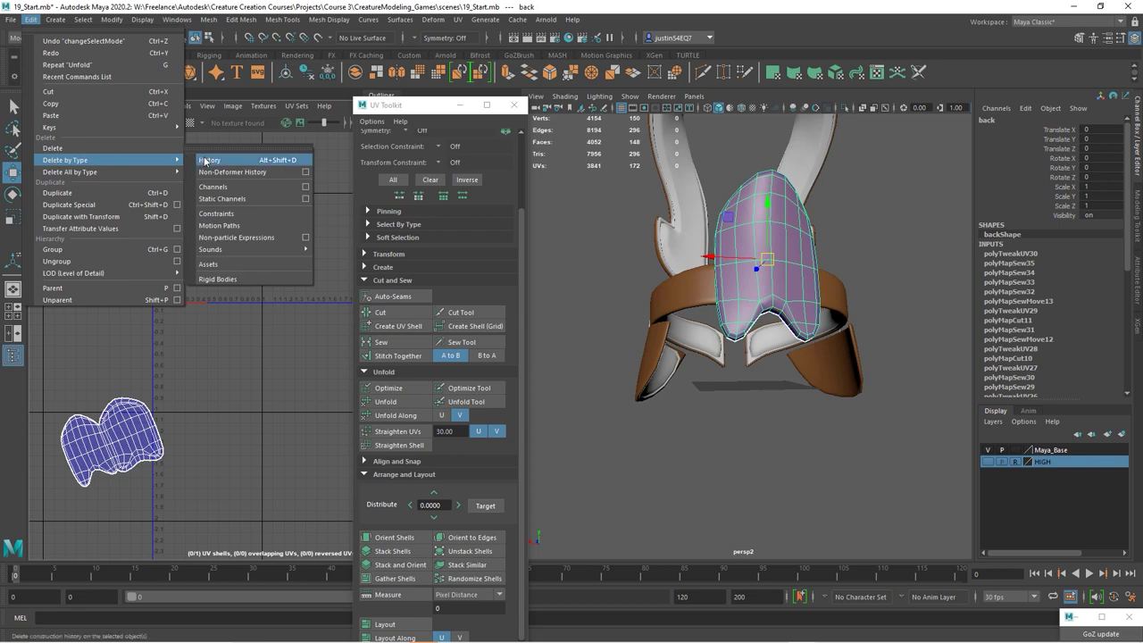
click(228, 161)
alt+drag(640, 308, 696, 316)
Select belt_wood and cowl_wood_game and show a checker map on their UV shells.
click(721, 326)
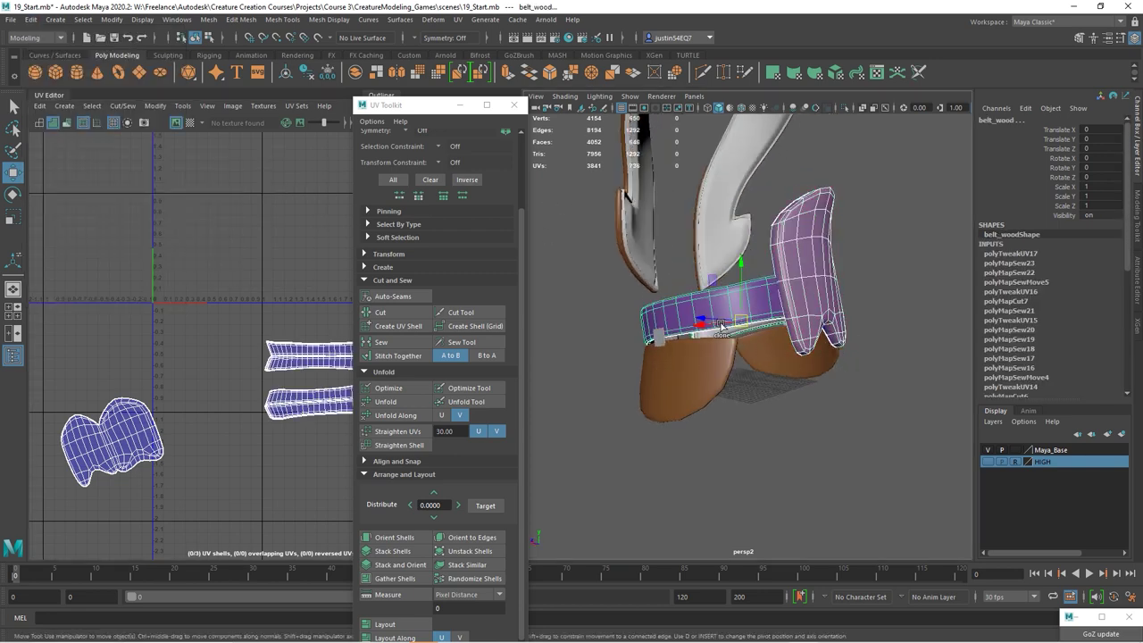
click(699, 384)
mouse_move(863, 357)
alt+mouse_down()
mouse_move(786, 286)
mouse_move(949, 263)
alt+mouse_up()
click(779, 273)
scroll(133, 269, down, 2)
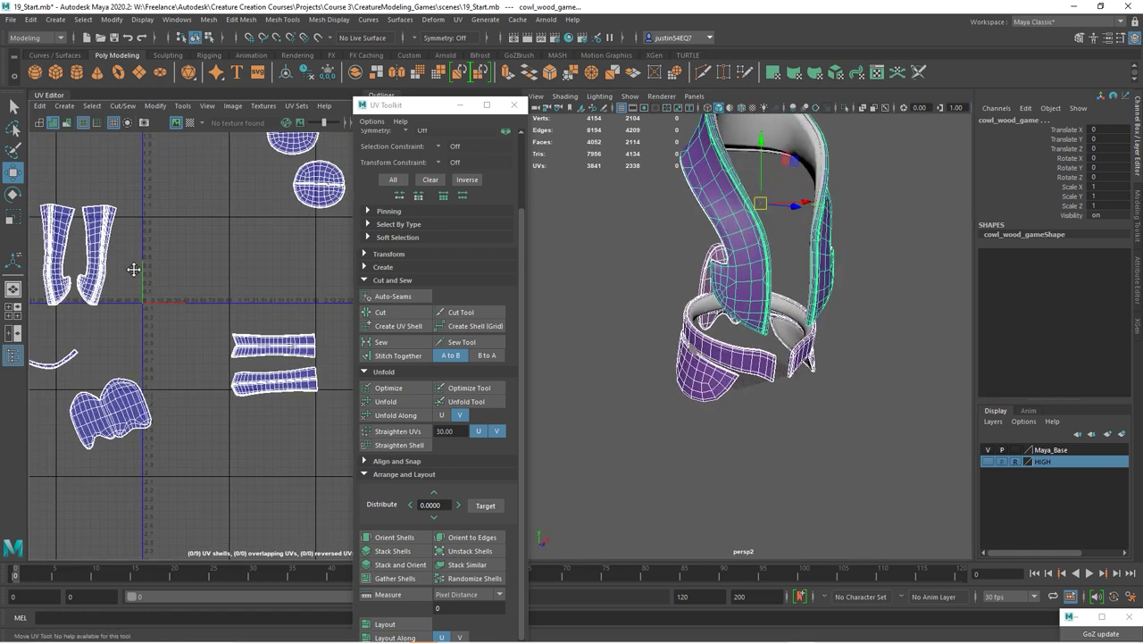
drag(133, 269, 183, 158)
click(189, 123)
mouse_move(773, 394)
alt+mouse_down()
mouse_move(860, 408)
mouse_move(781, 337)
mouse_move(758, 338)
alt+mouse_up()
scroll(179, 340, down, 2)
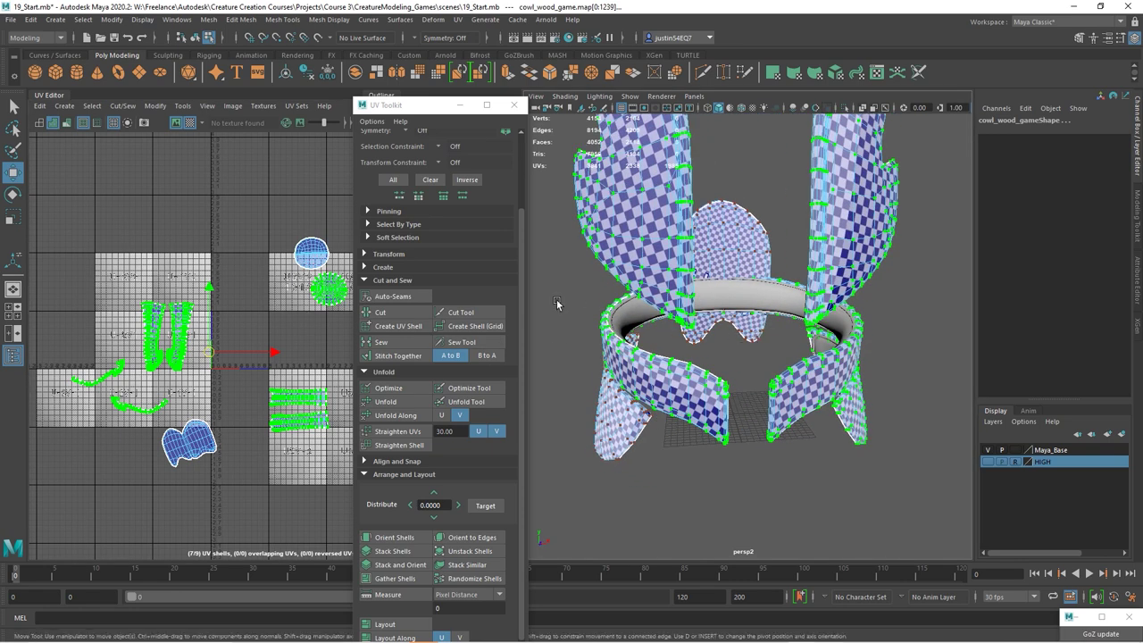
Marquee-select all nine UV shells, shrink them, then scale them slightly back up.
click(194, 435)
key(q)
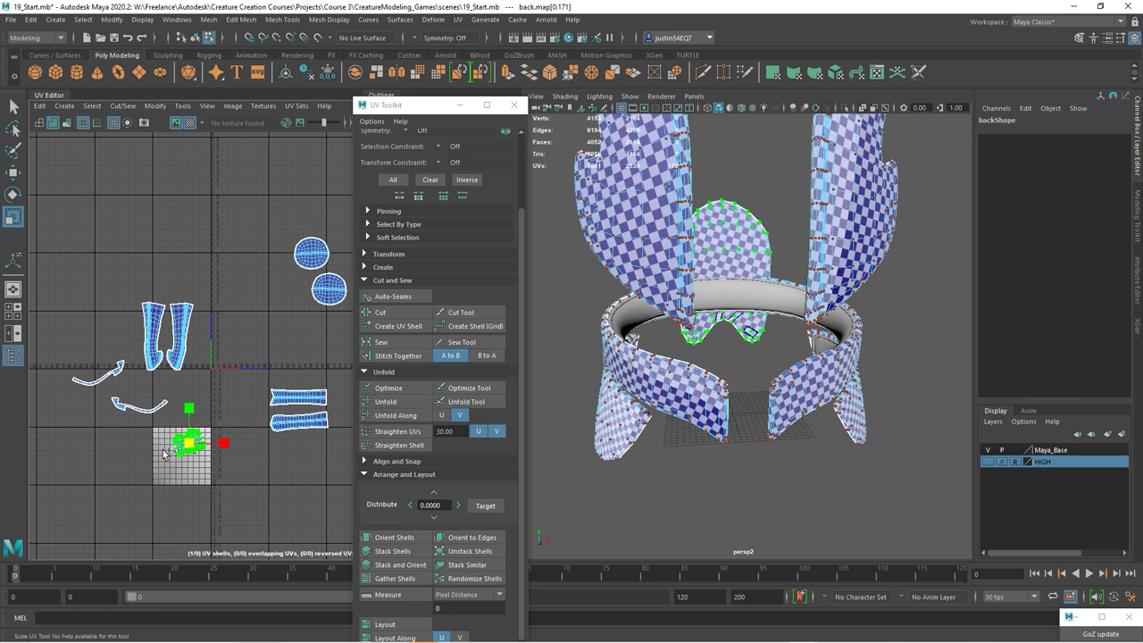
alt+drag(639, 397, 931, 393)
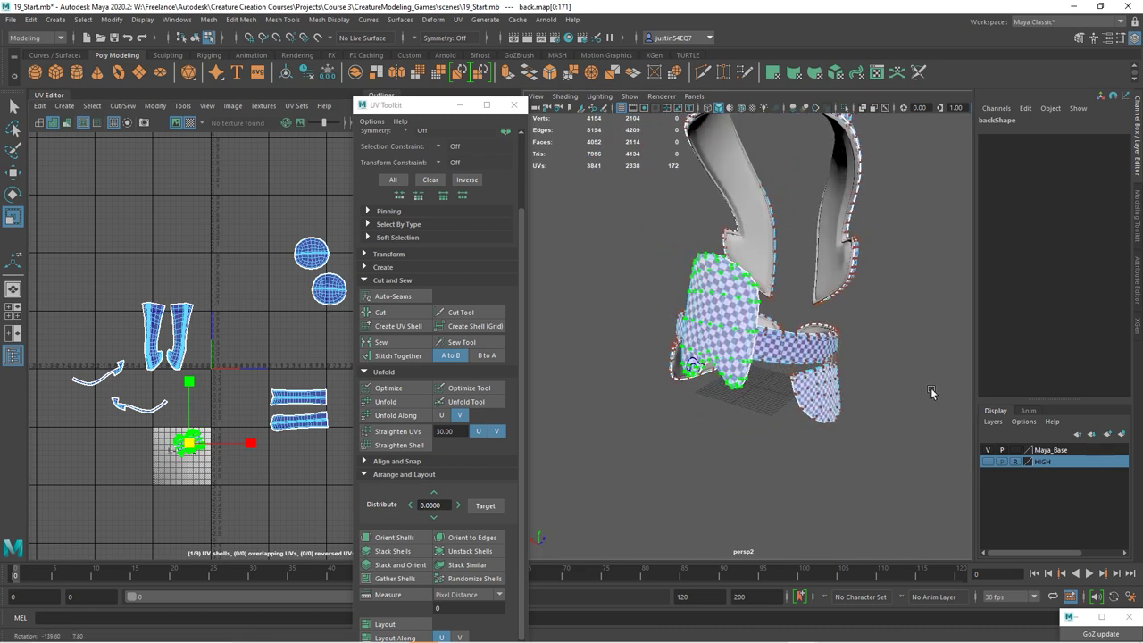
alt+drag(728, 420, 938, 410)
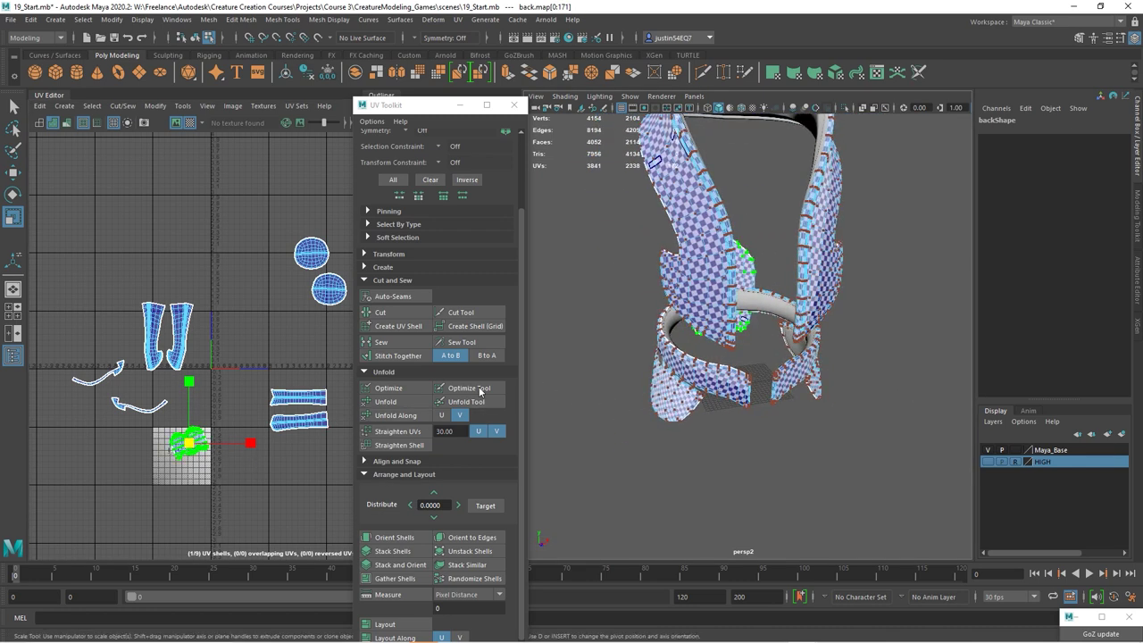
scroll(174, 326, down, 2)
drag(342, 482, 349, 496)
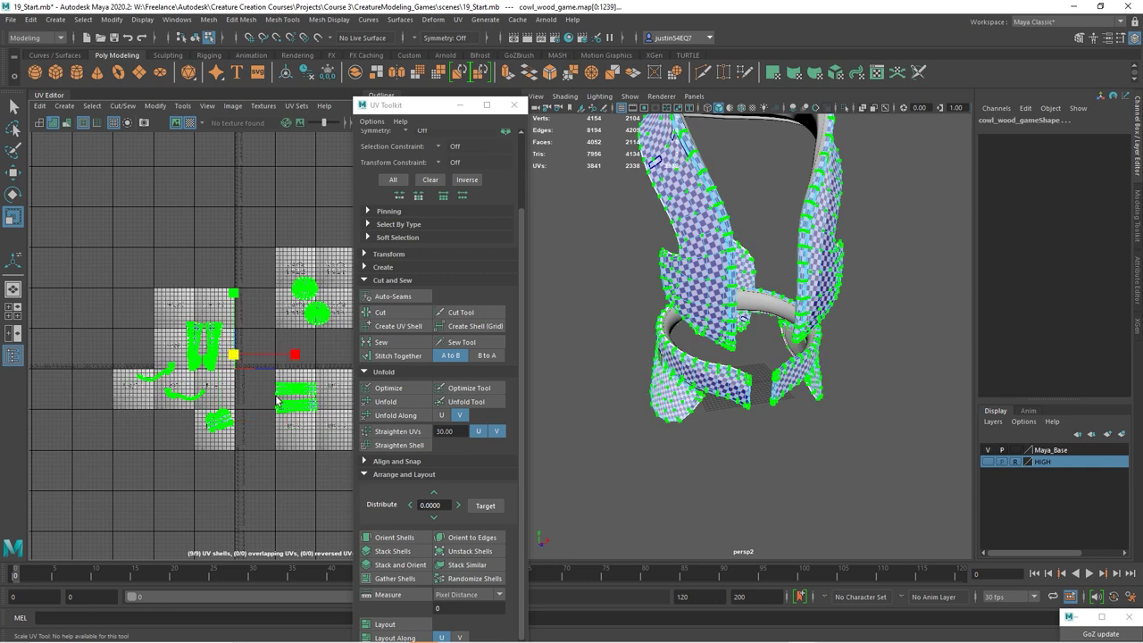
drag(232, 357, 210, 367)
scroll(193, 384, up, 2)
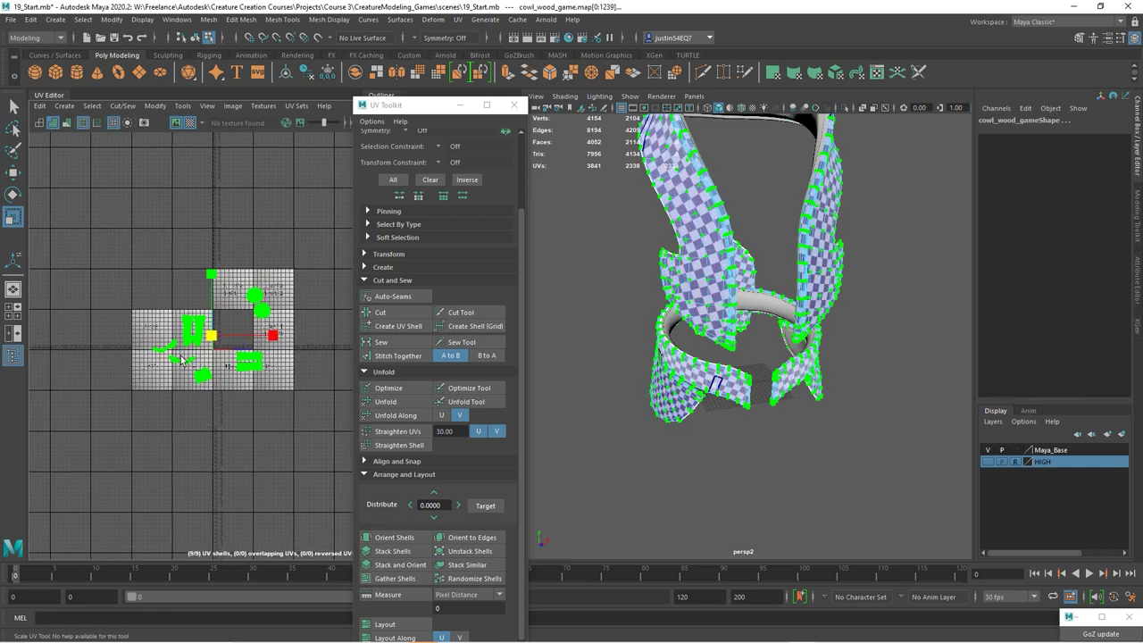
scroll(192, 384, up, 2)
scroll(193, 384, up, 2)
drag(159, 326, 149, 250)
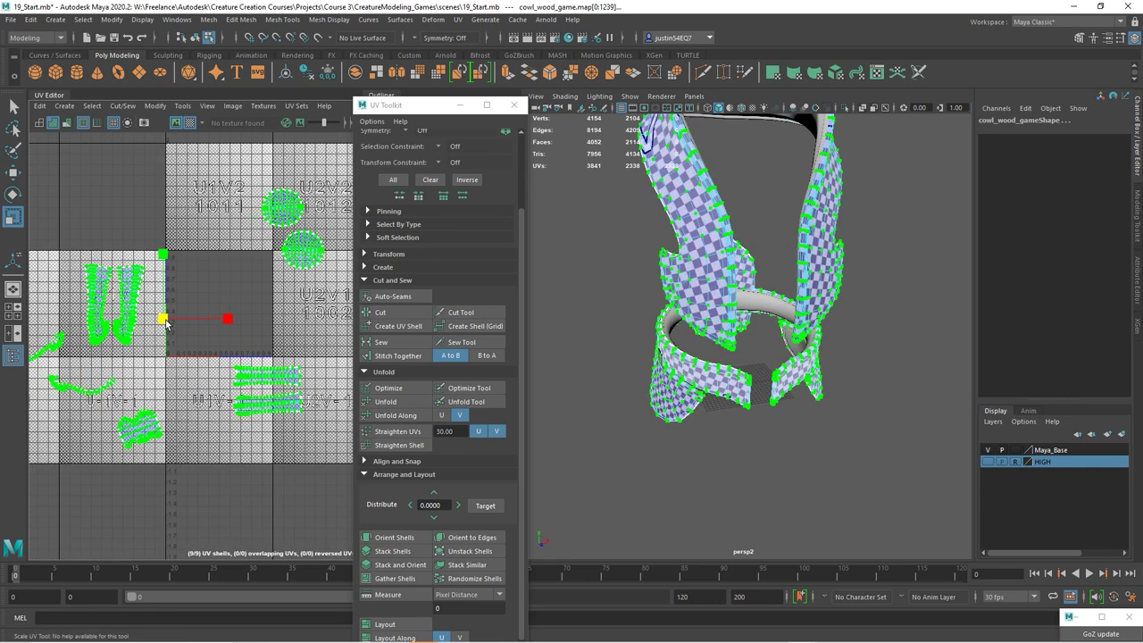
Move the two U-shaped cowl shells into the adjacent tile.
click(108, 304)
key(w)
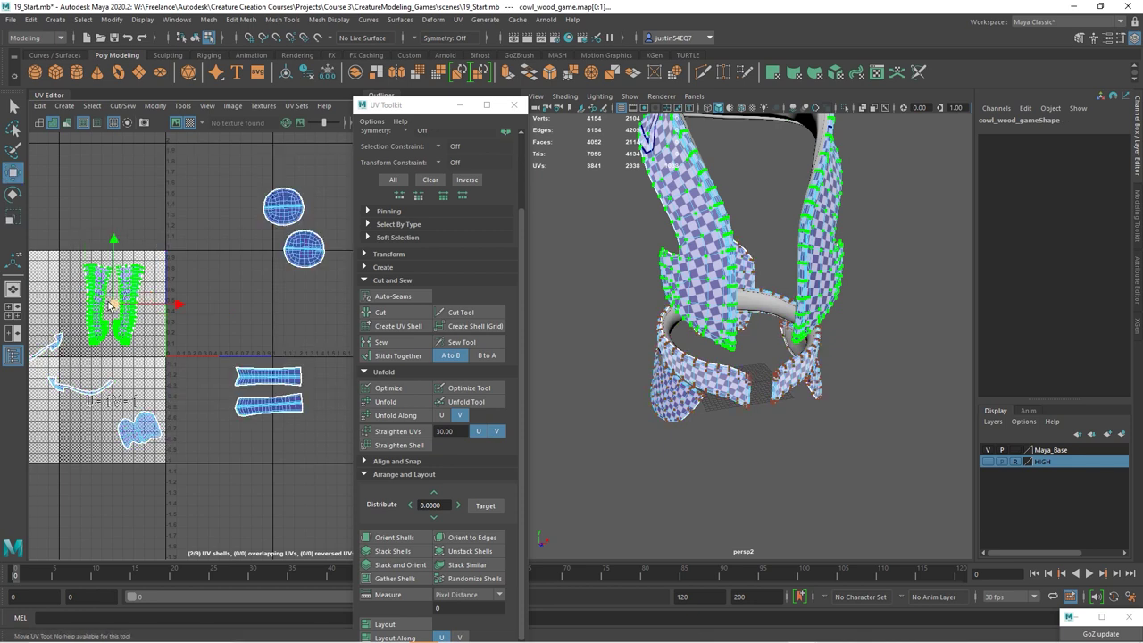
drag(108, 306, 192, 317)
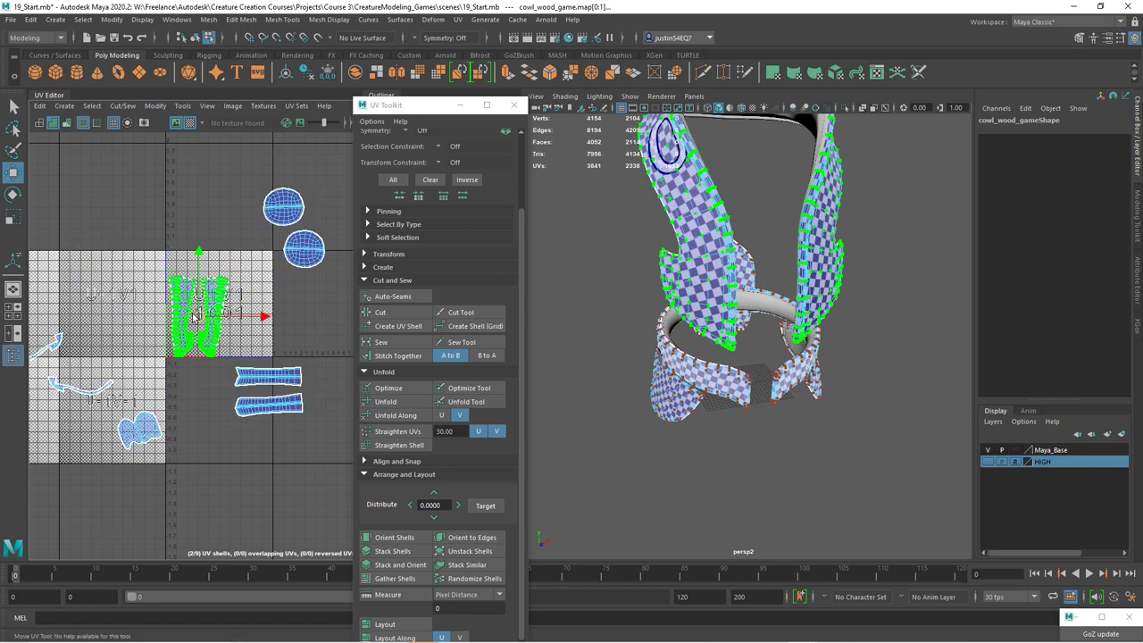
Nudge the U-shaped shells into place and move both circle shells beside them.
mouse_move(192, 317)
mouse_down()
mouse_move(249, 308)
mouse_move(225, 290)
mouse_up()
click(268, 300)
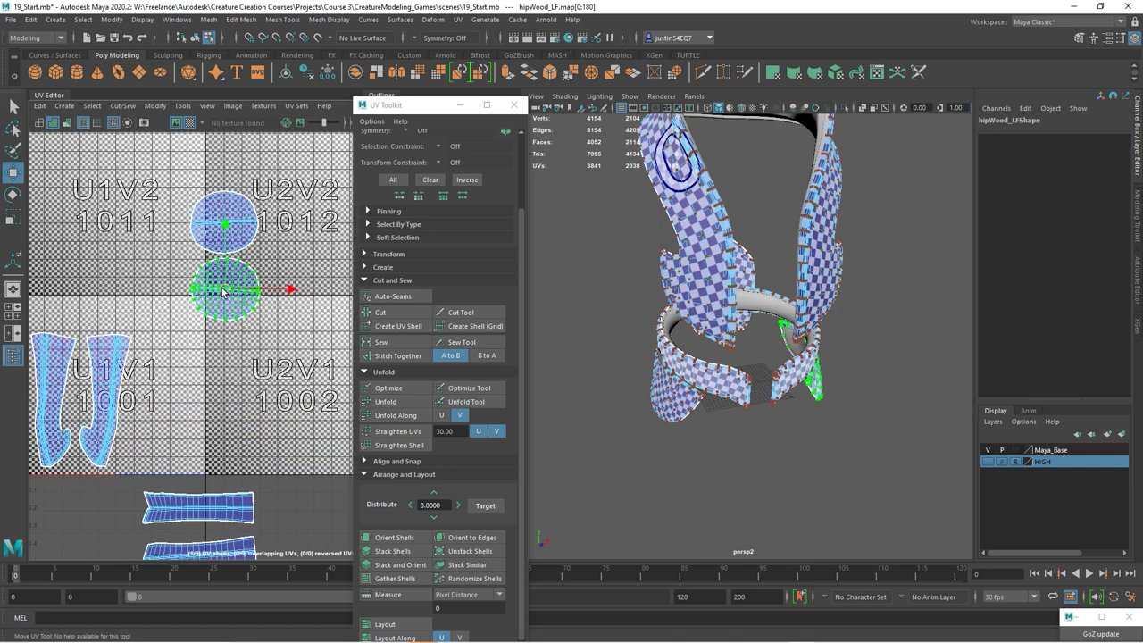
shift+click(253, 235)
scroll(226, 255, down, 2)
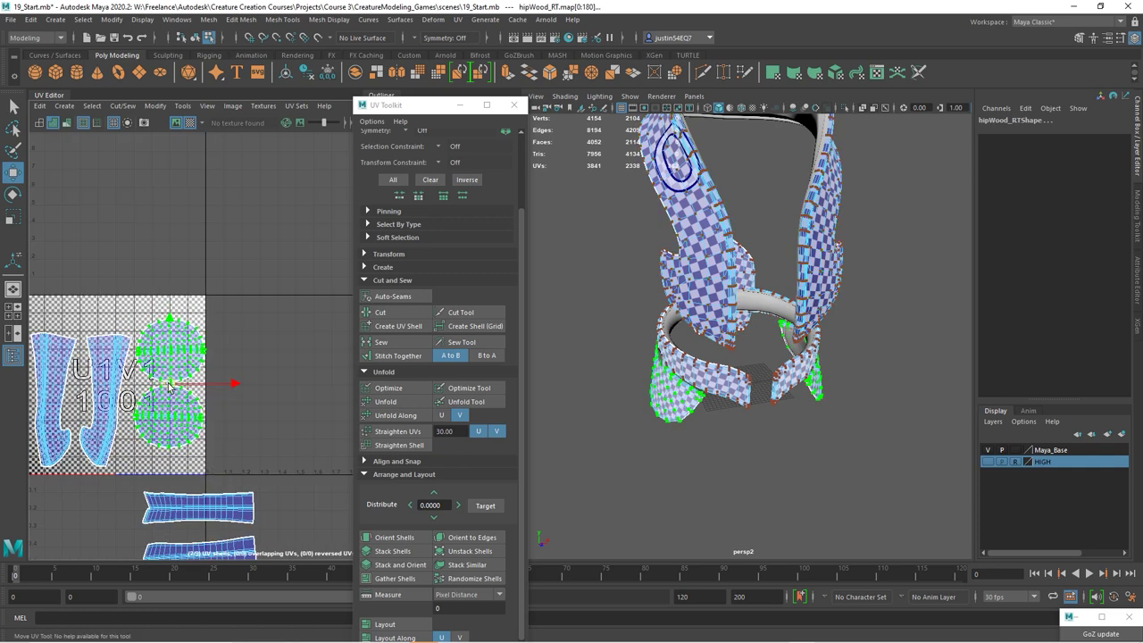
drag(192, 375, 209, 387)
Move a belt strip to the tile's top and place the back shell top-left.
alt+middle_drag(209, 386, 248, 310)
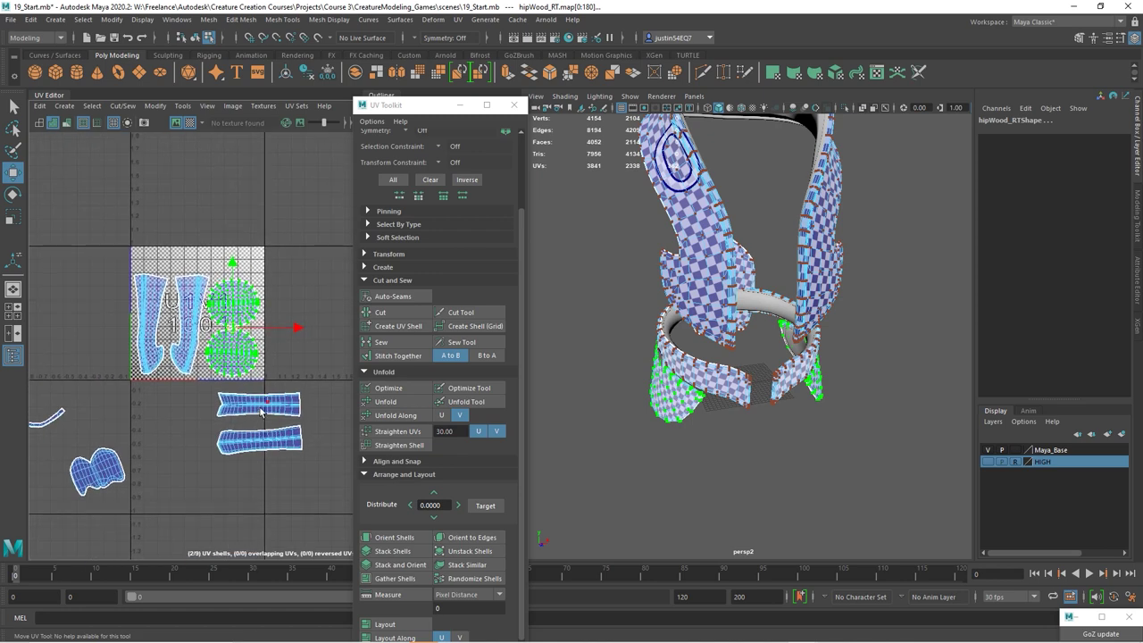
click(259, 408)
drag(259, 407, 179, 261)
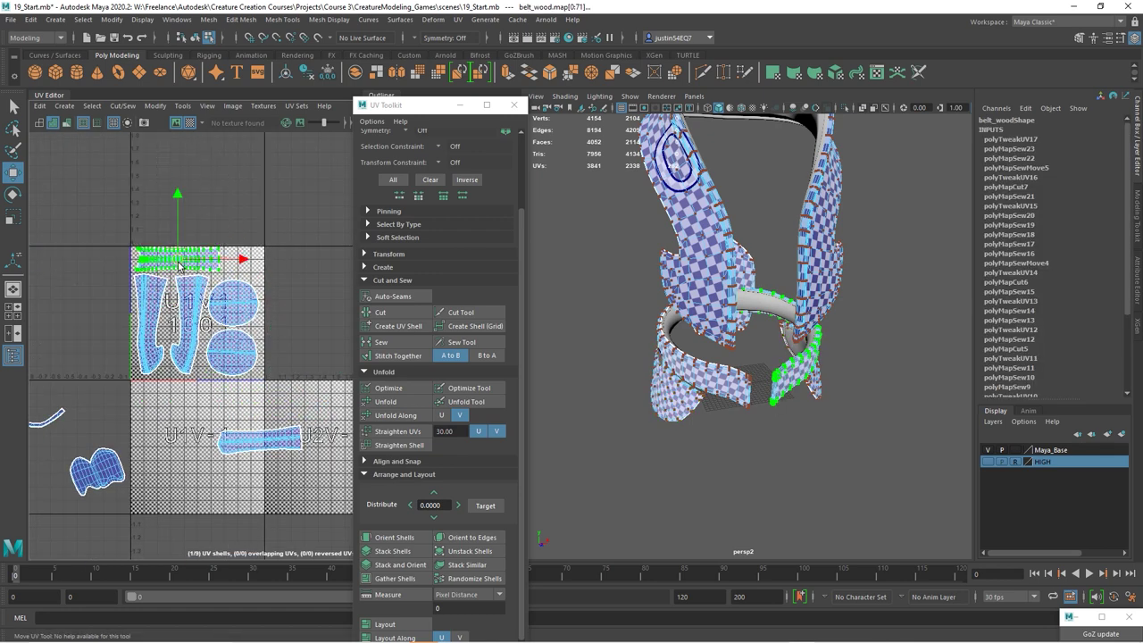
drag(97, 472, 138, 188)
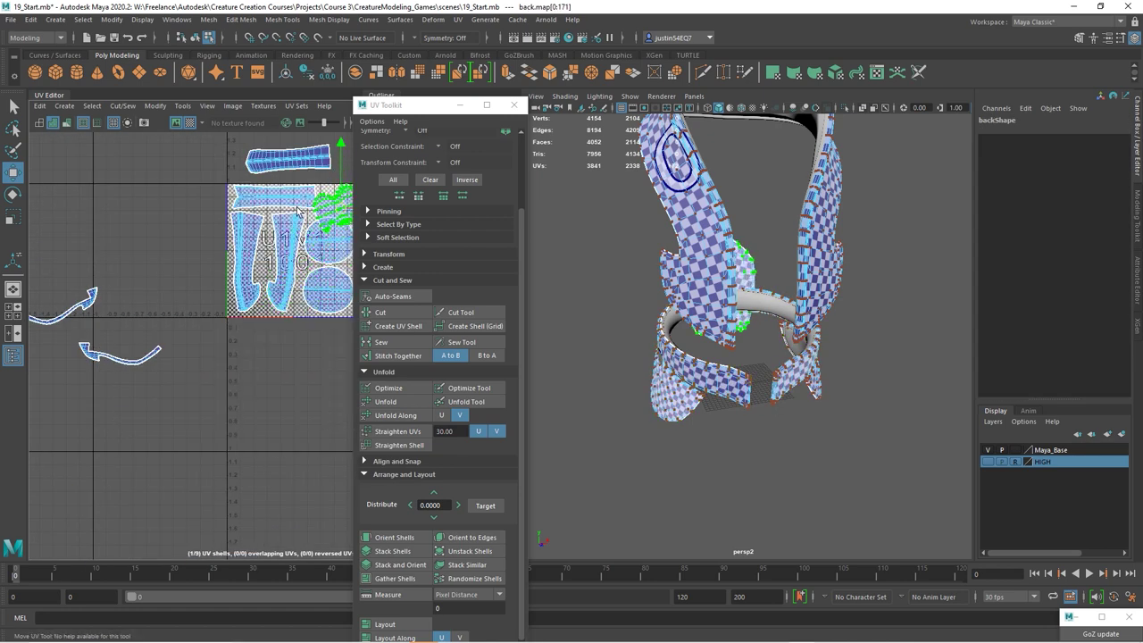
Move the arrow-shaped belt shell up and left into the first tile.
alt+middle_drag(138, 188, 248, 200)
click(228, 368)
drag(227, 368, 145, 346)
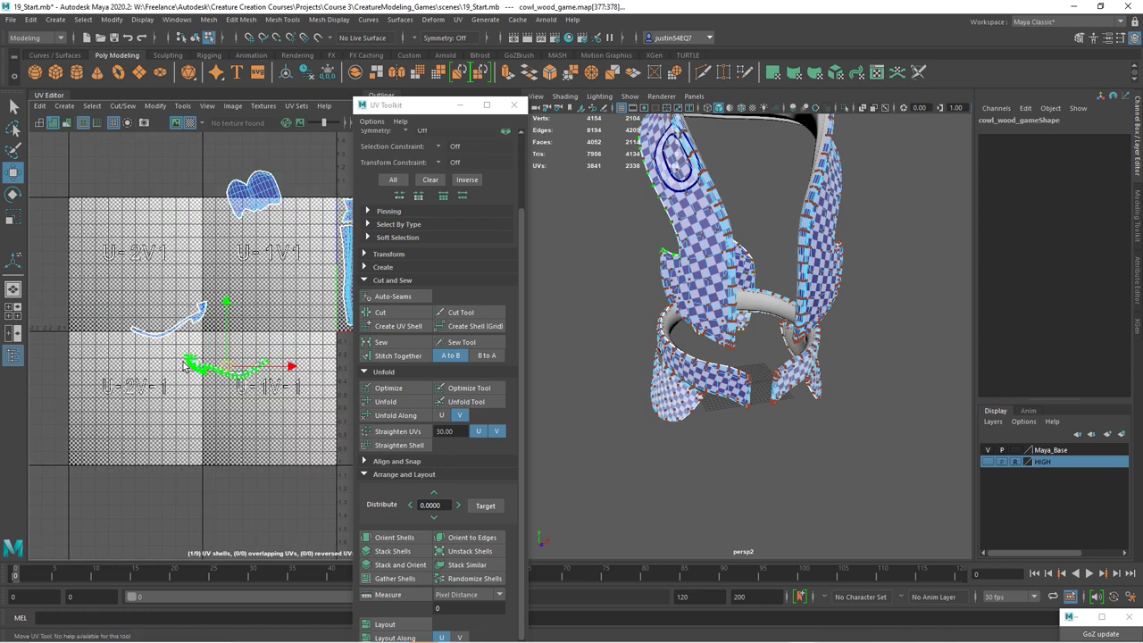
alt+middle_drag(147, 344, 153, 384)
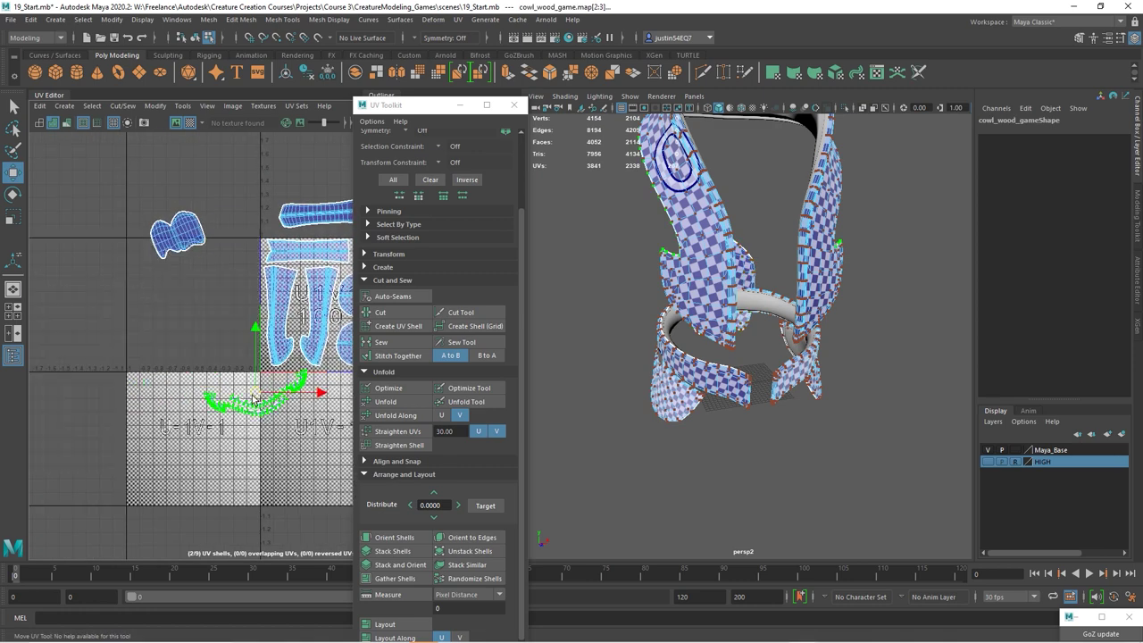
scroll(157, 401, up, 3)
click(157, 401)
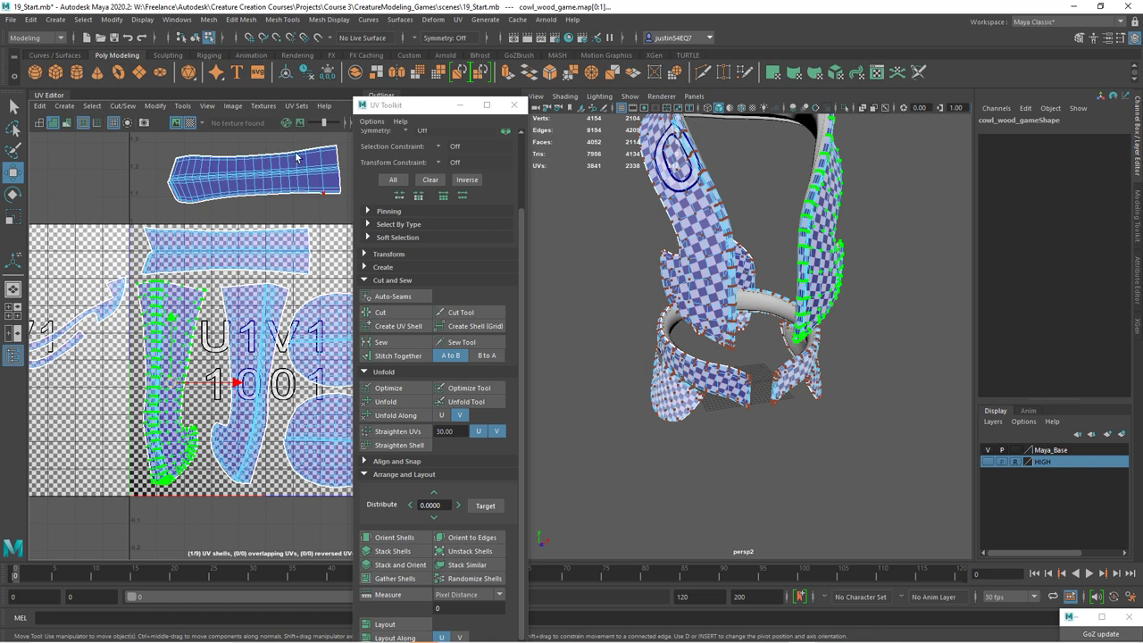
Turn off the checker map and unfold the left U-shaped shell with the Unfold brush.
click(176, 122)
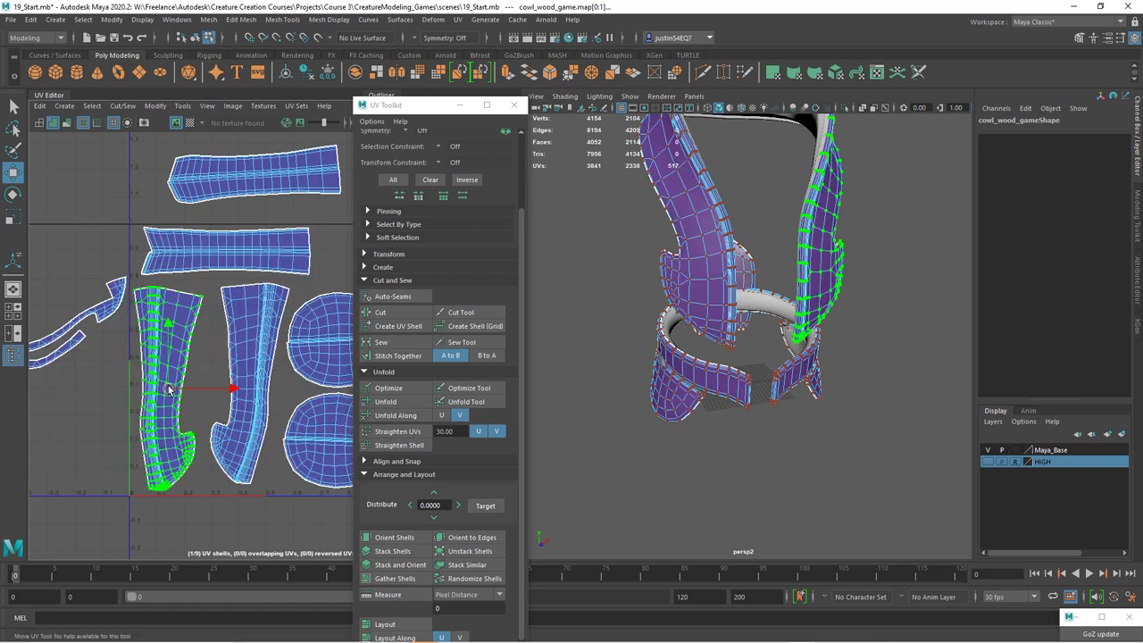
drag(173, 389, 165, 391)
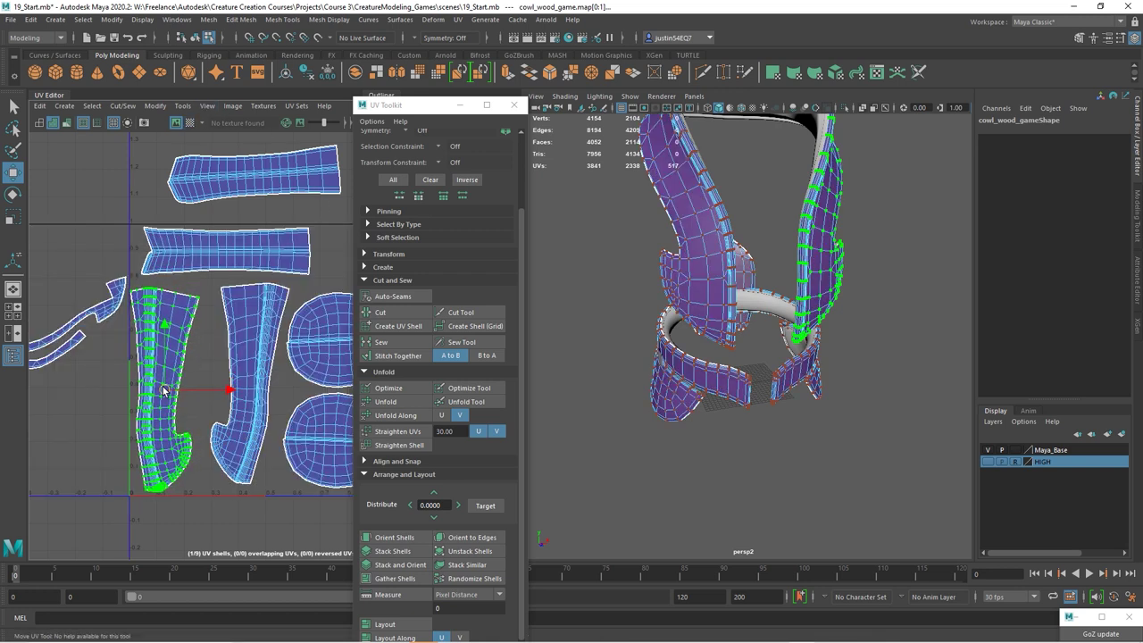
drag(165, 391, 164, 390)
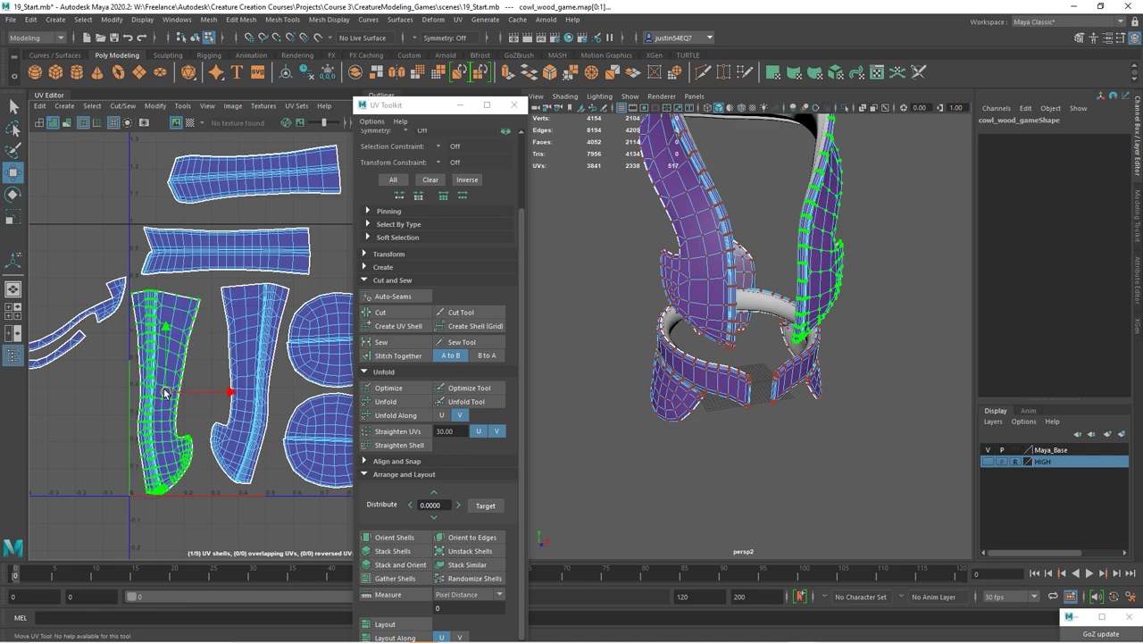
Shift the second U-shaped shell slightly left and rotate it upright.
click(271, 417)
key(w)
drag(257, 390, 248, 393)
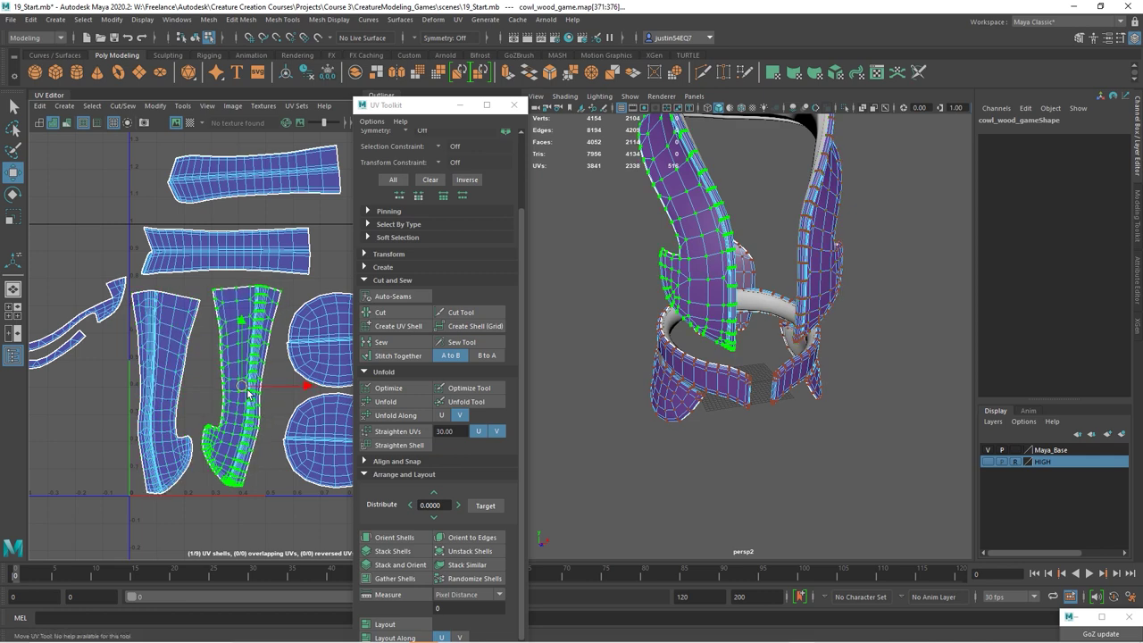
drag(298, 346, 232, 445)
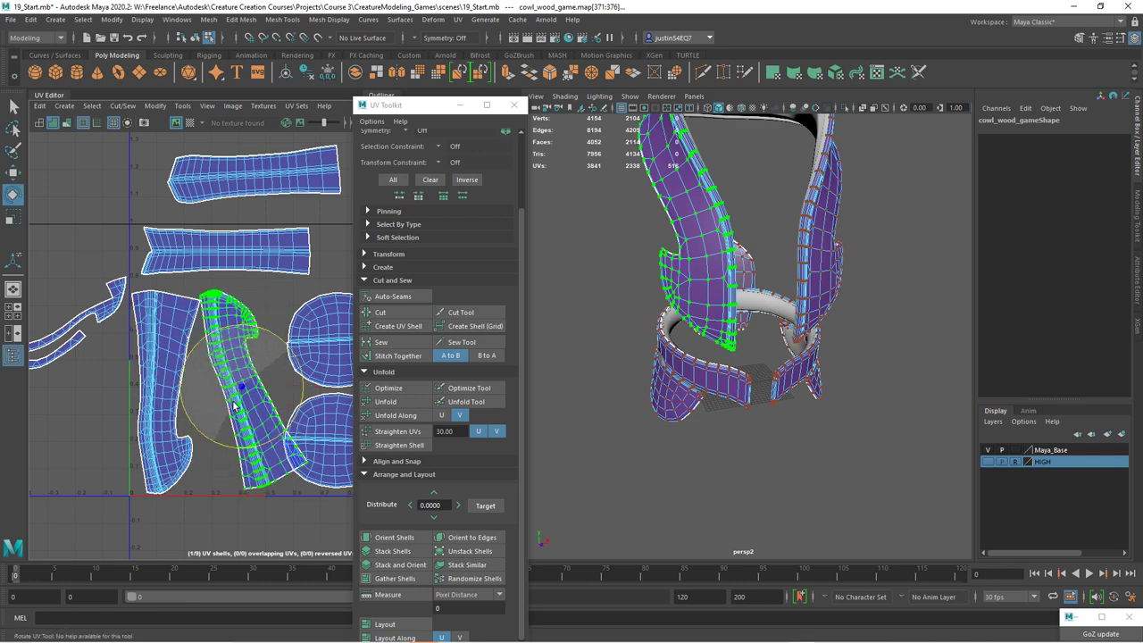
drag(224, 454, 224, 396)
key(w)
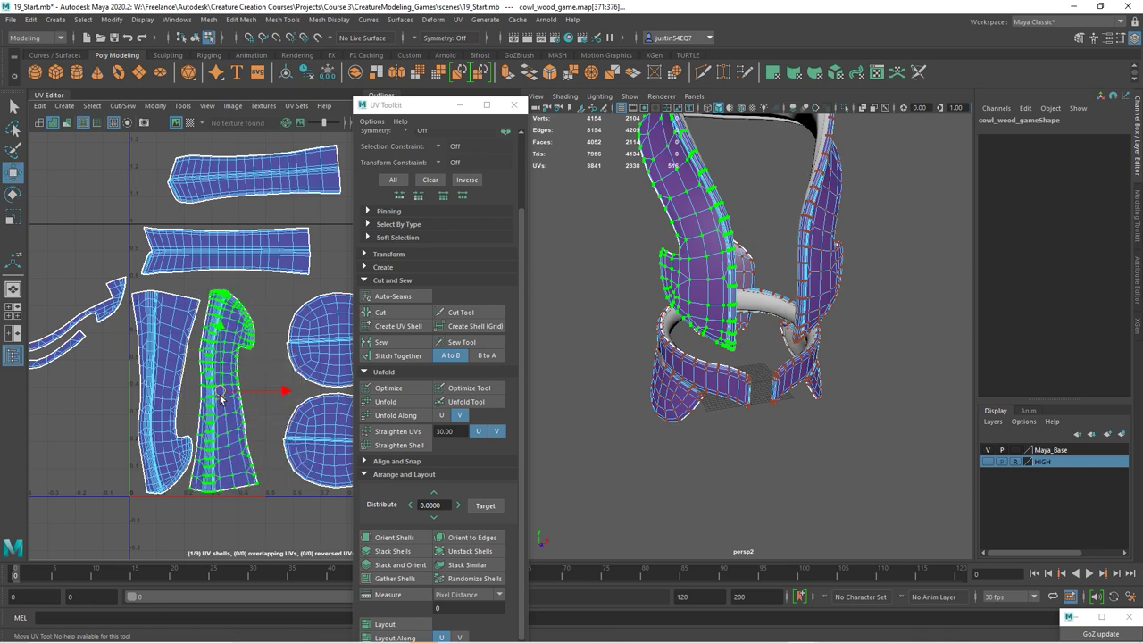
Rotate the lower circle shell slightly clockwise and select the upper circle shell.
scroll(224, 402, down, 2)
click(231, 432)
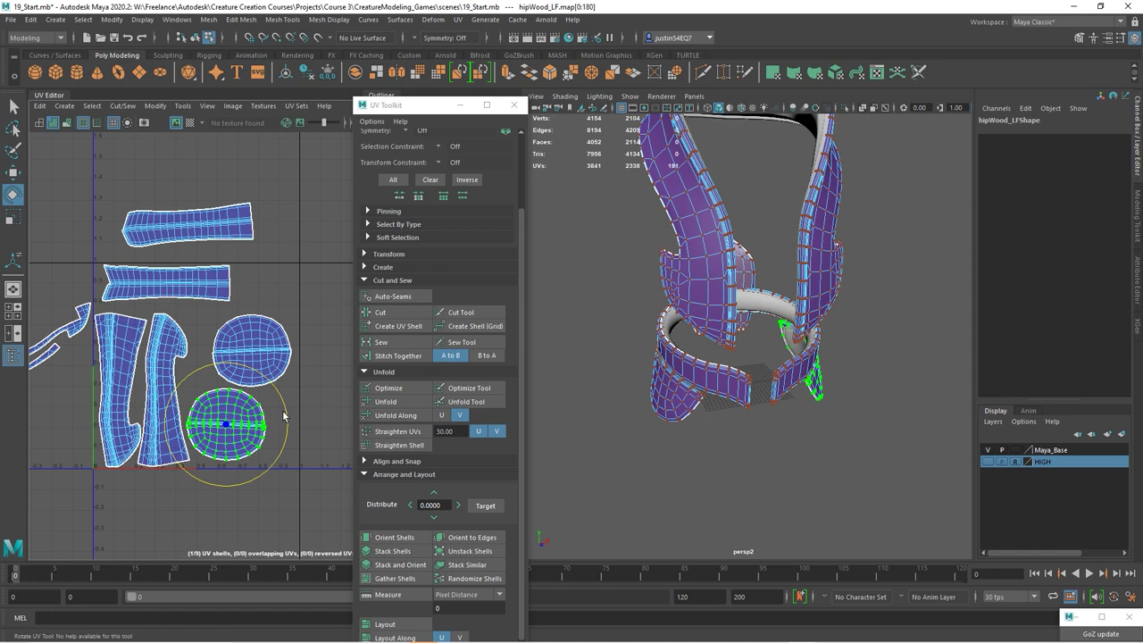
key(w)
mouse_move(284, 415)
mouse_down()
mouse_move(282, 432)
mouse_move(219, 430)
mouse_up()
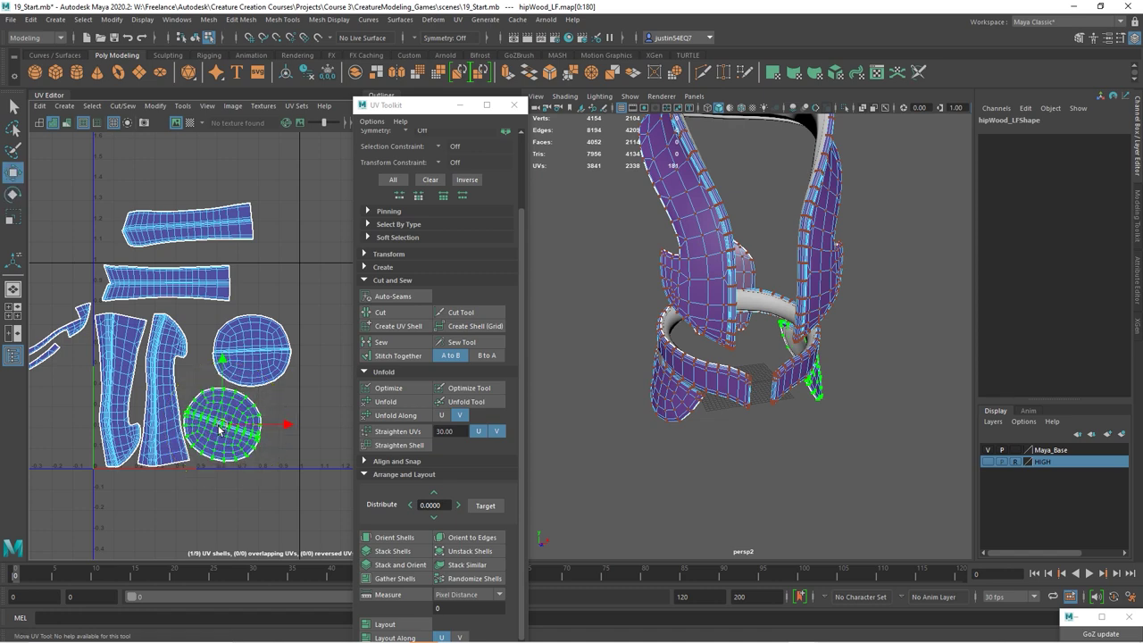
click(251, 358)
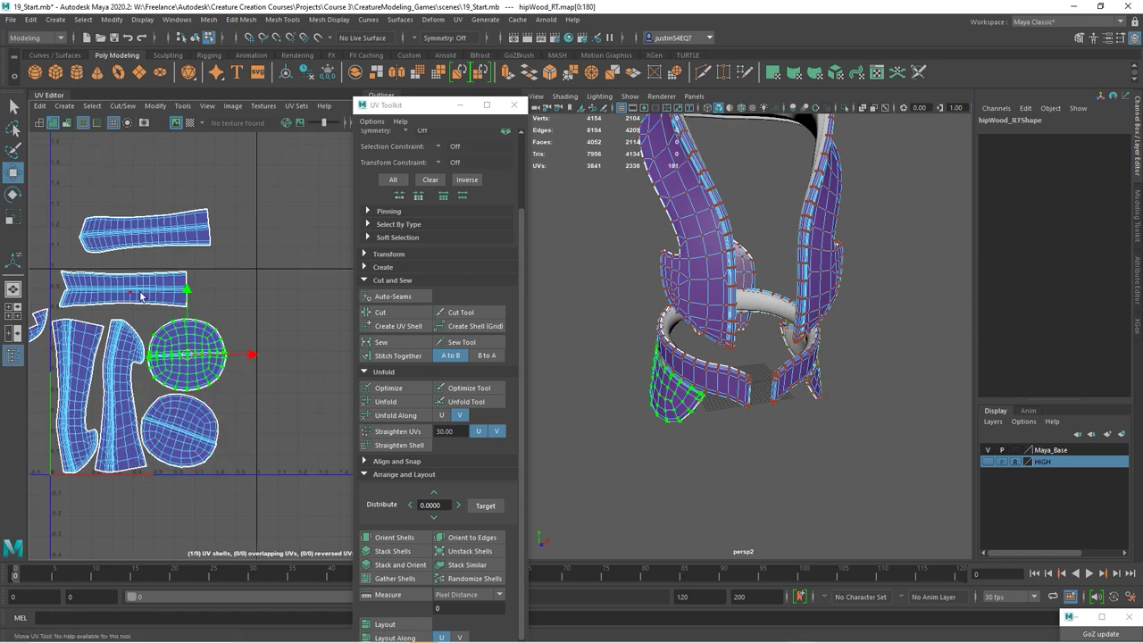
mouse_move(140, 296)
alt+middle_down()
mouse_move(274, 275)
mouse_move(155, 277)
alt+middle_up()
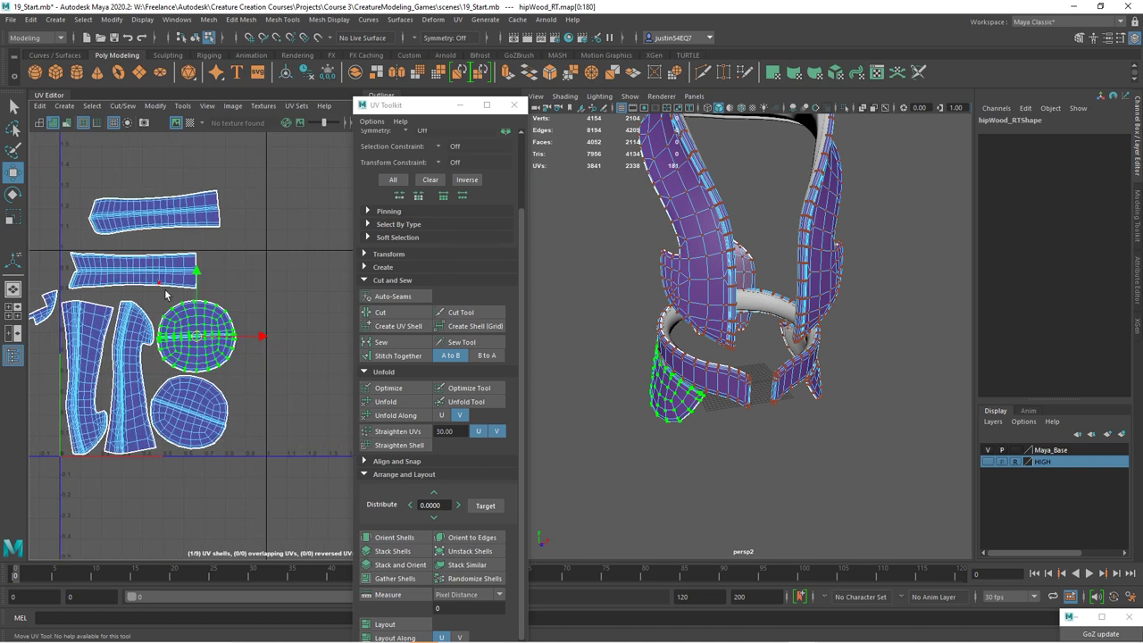
Scale both round hip-plate shells down slightly.
shift+click(178, 413)
key(r)
drag(199, 380, 190, 378)
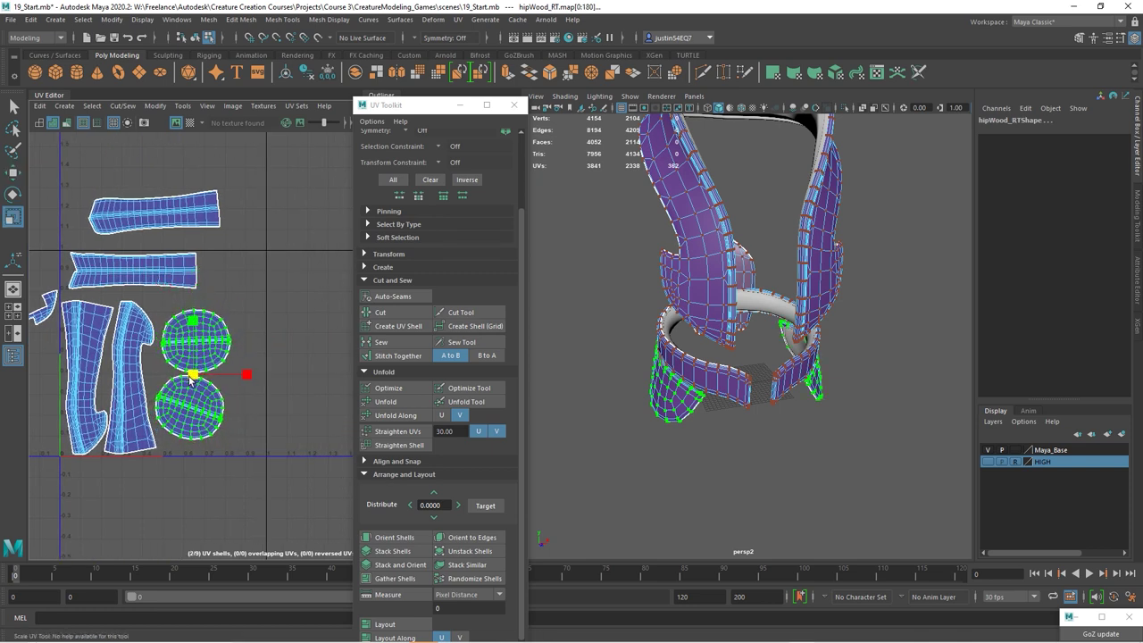
key(w)
Squeeze both belt strip shells horizontally and save the scene with Ctrl+S.
click(158, 284)
alt+middle_drag(158, 284, 200, 333)
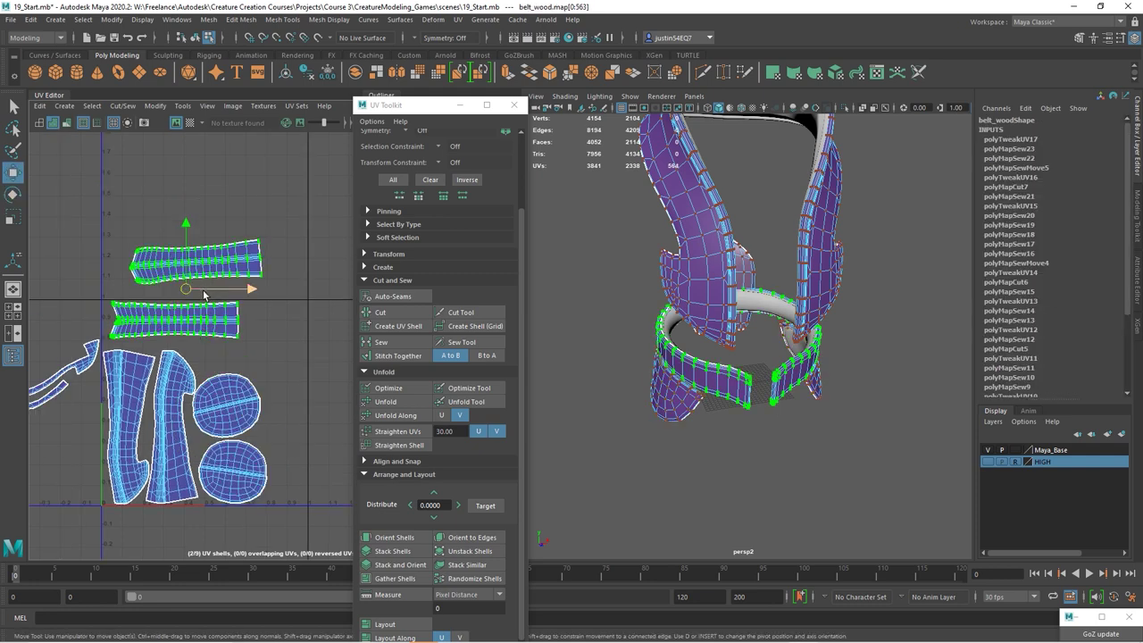
key(r)
drag(242, 293, 187, 290)
key(q)
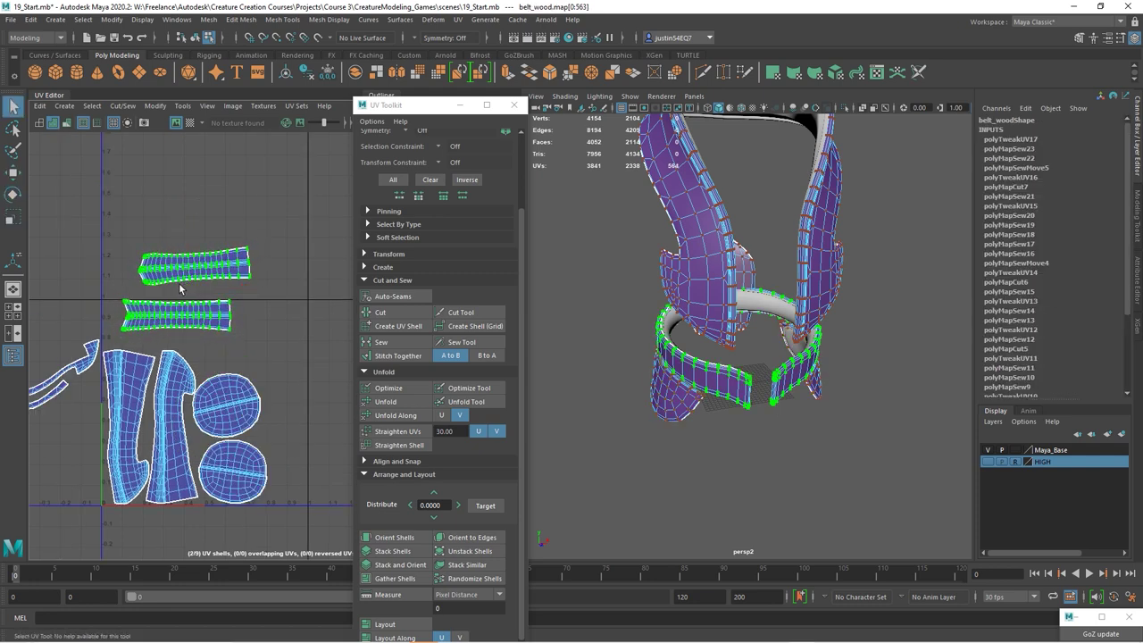
key(ctrl+s)
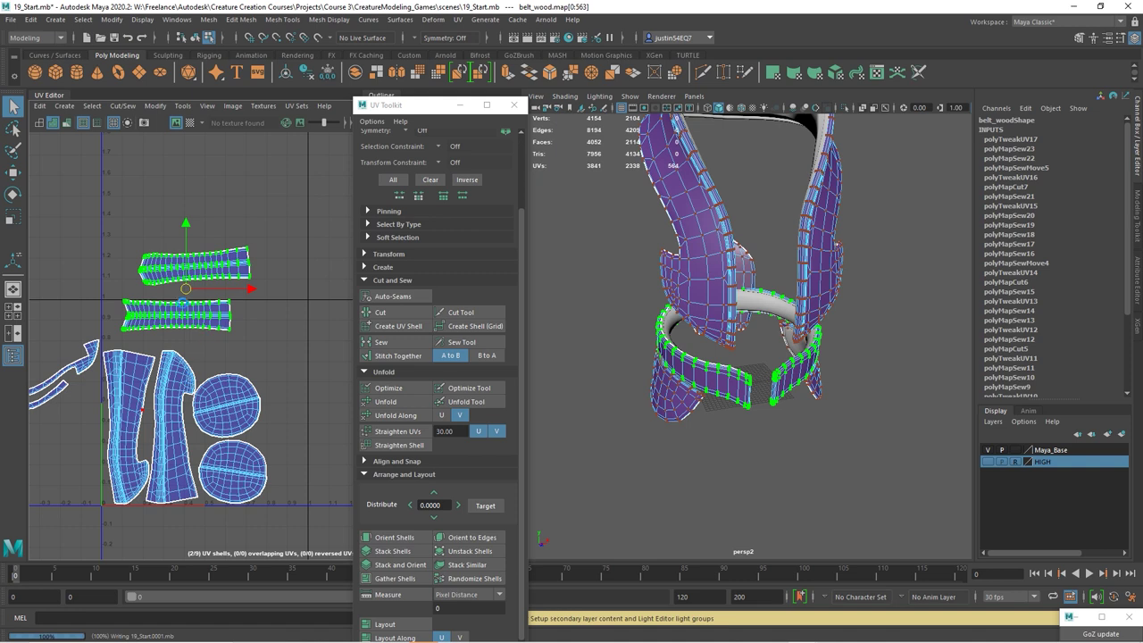
Shift the belt strips right and rotate the upper strip upright beside the circles.
mouse_move(186, 289)
mouse_down()
mouse_move(258, 300)
mouse_move(156, 268)
mouse_move(130, 275)
mouse_move(281, 385)
mouse_move(284, 442)
mouse_up()
click(268, 272)
key(e)
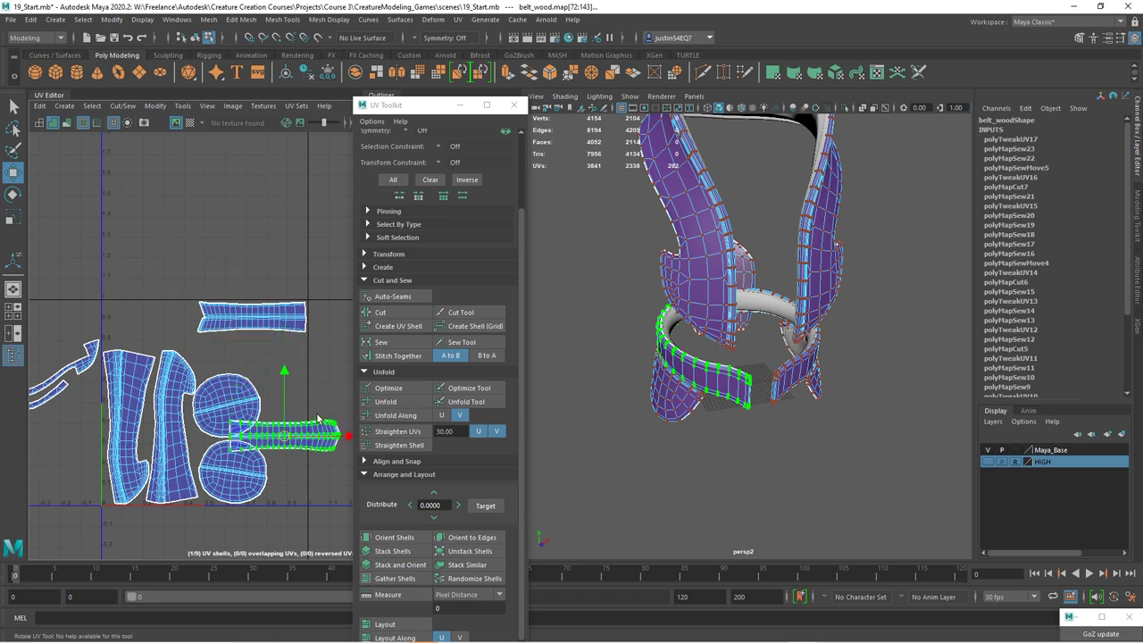
drag(306, 390, 247, 402)
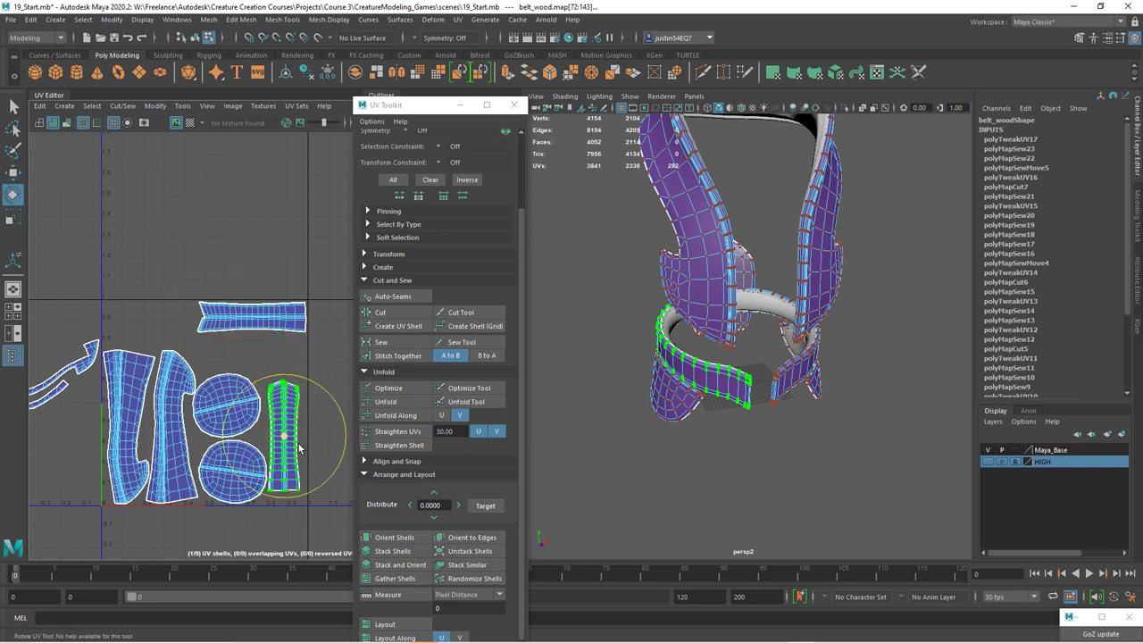
drag(284, 437, 285, 449)
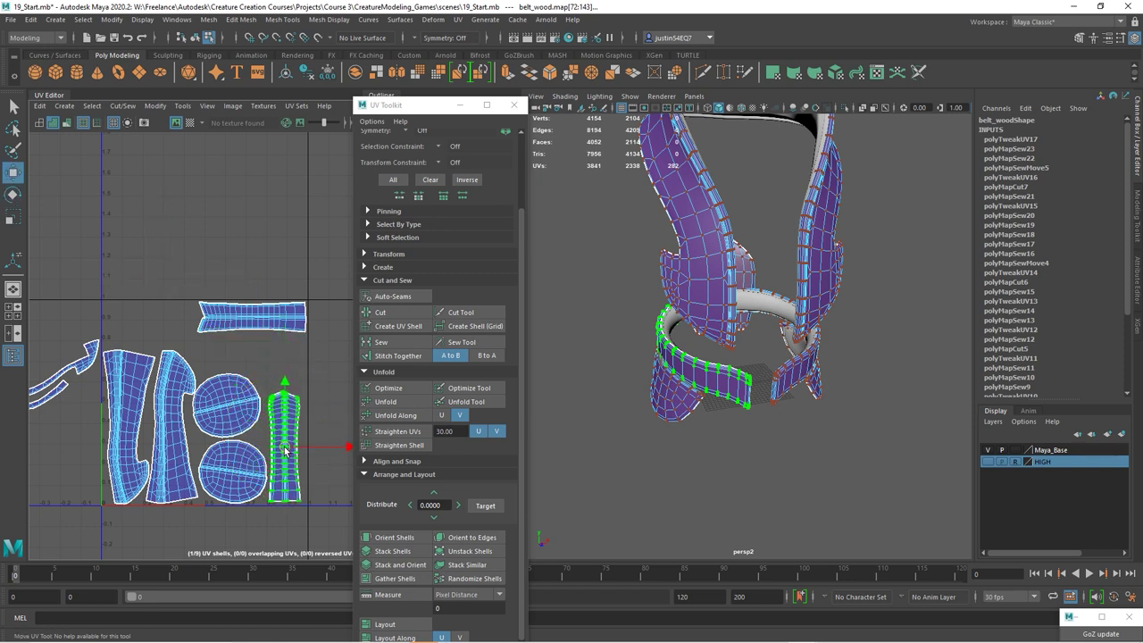
Move the back piece's shell down-right and rotate it to fit the layout.
scroll(179, 357, up, 2)
scroll(134, 322, up, 1)
click(115, 311)
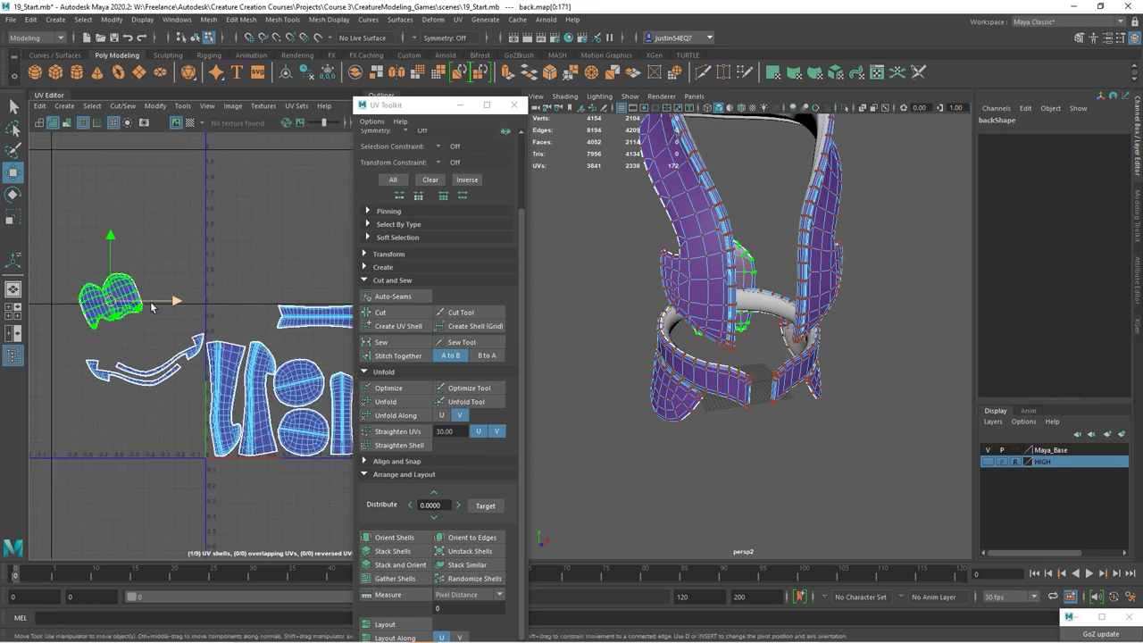
scroll(128, 270, up, 2)
drag(127, 270, 198, 311)
key(e)
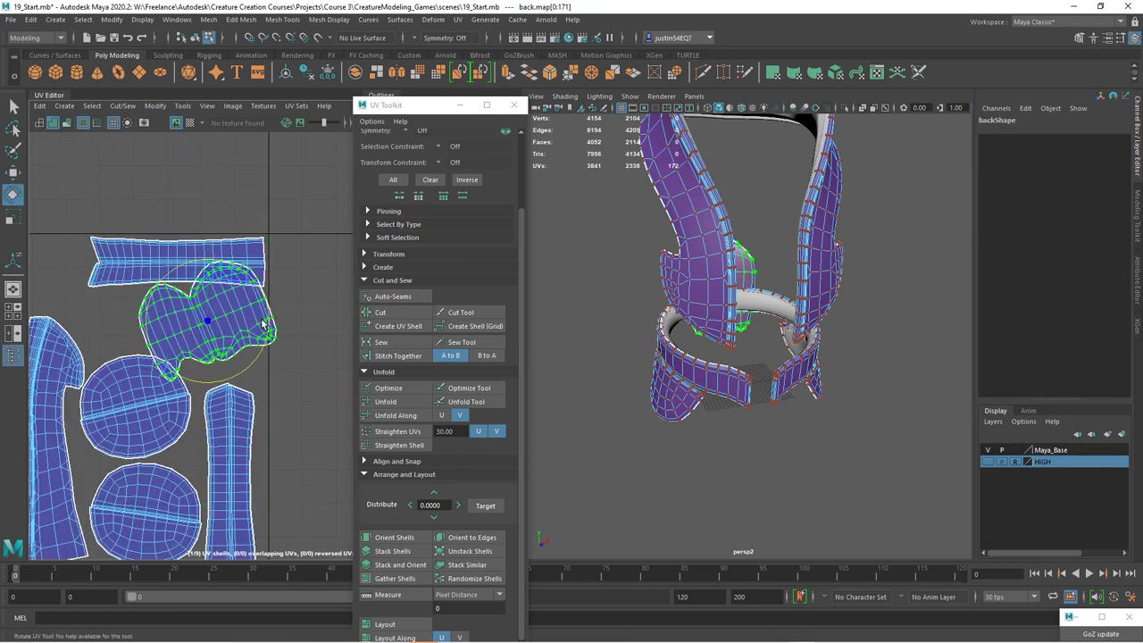
mouse_move(263, 323)
mouse_down()
mouse_move(283, 368)
mouse_move(189, 417)
mouse_move(181, 268)
mouse_move(123, 379)
mouse_move(256, 284)
mouse_move(198, 388)
mouse_move(214, 313)
mouse_up()
Move the horizontal belt_wood strip to the left.
click(153, 260)
scroll(223, 286, up, 2)
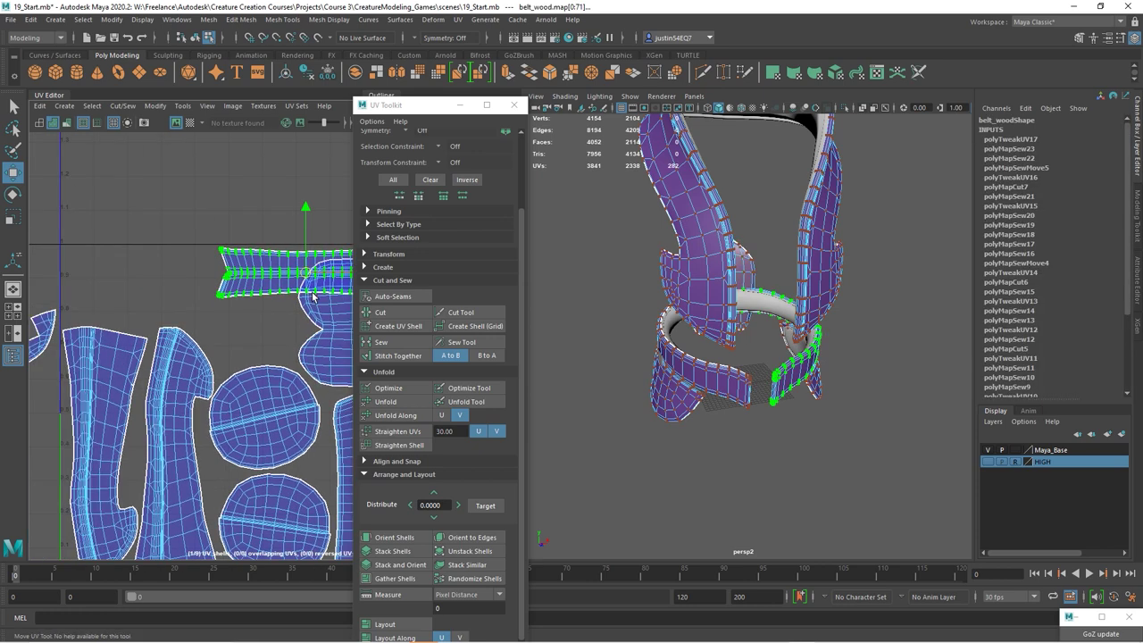
drag(300, 275, 200, 278)
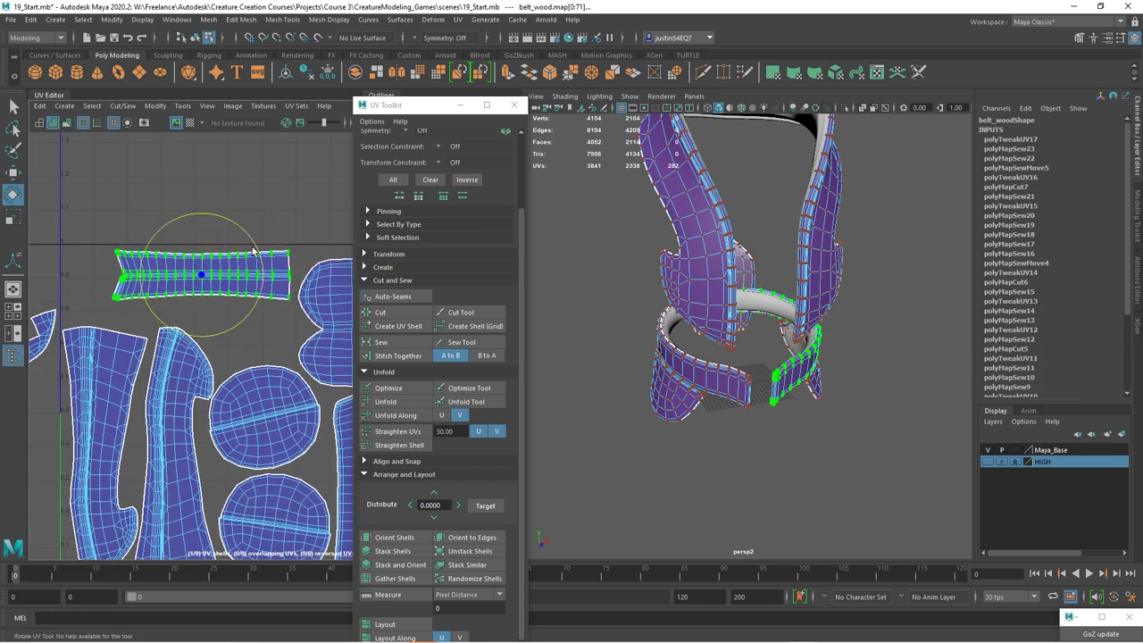
key(w)
scroll(295, 347, down, 2)
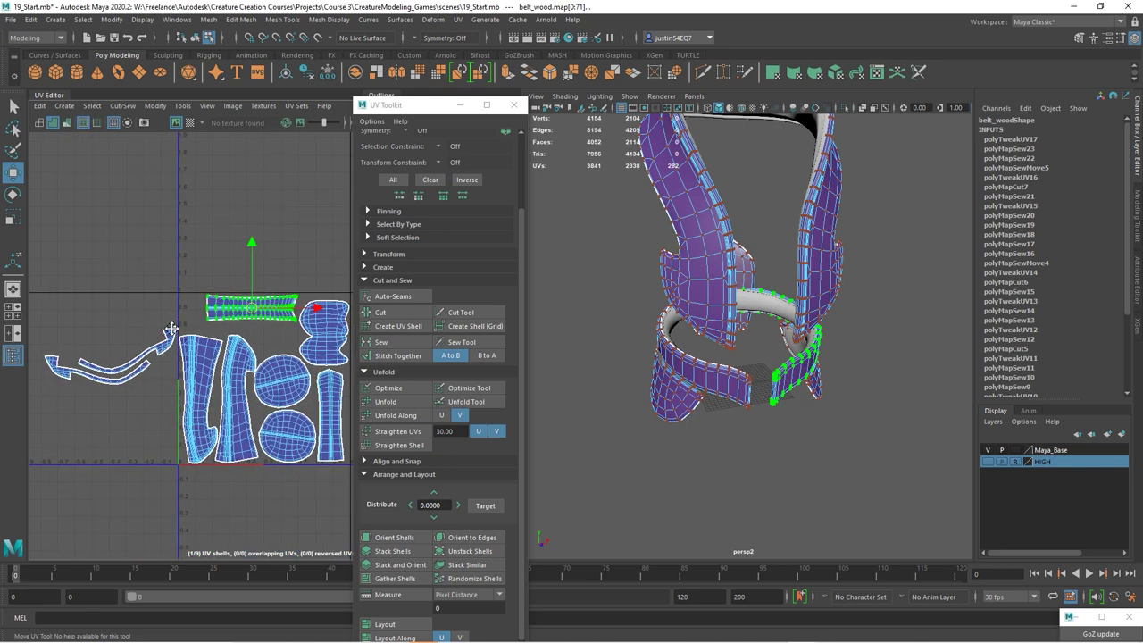
scroll(118, 325, up, 1)
Move and rotate the cowl strip UV shell into an arc over the tall pieces.
scroll(118, 325, up, 1)
click(114, 329)
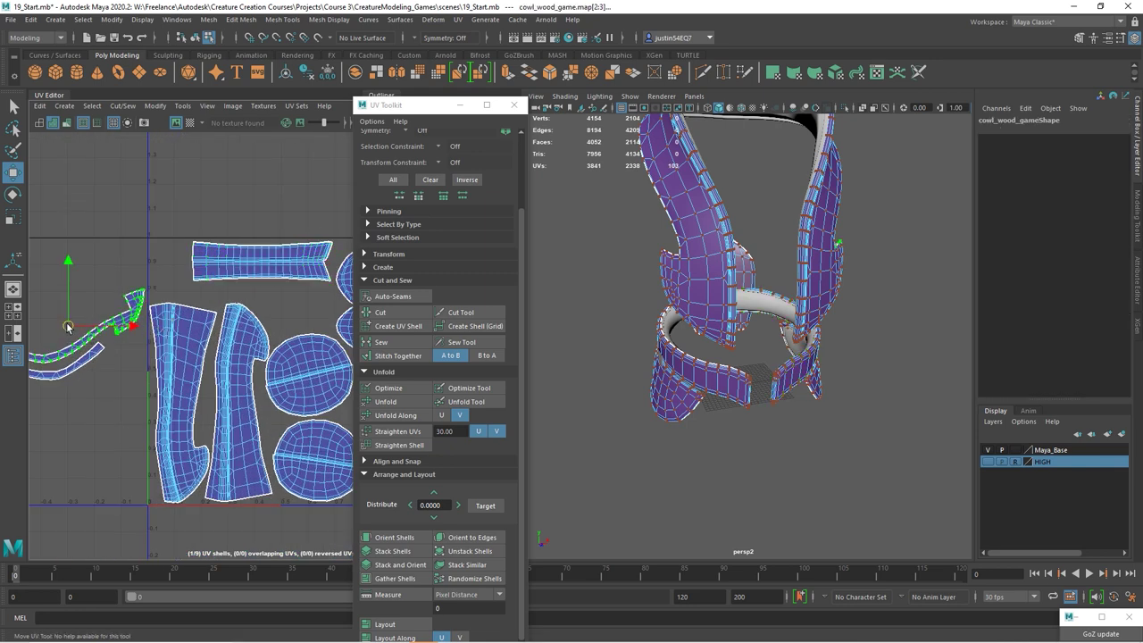
drag(70, 332, 241, 308)
drag(297, 280, 195, 292)
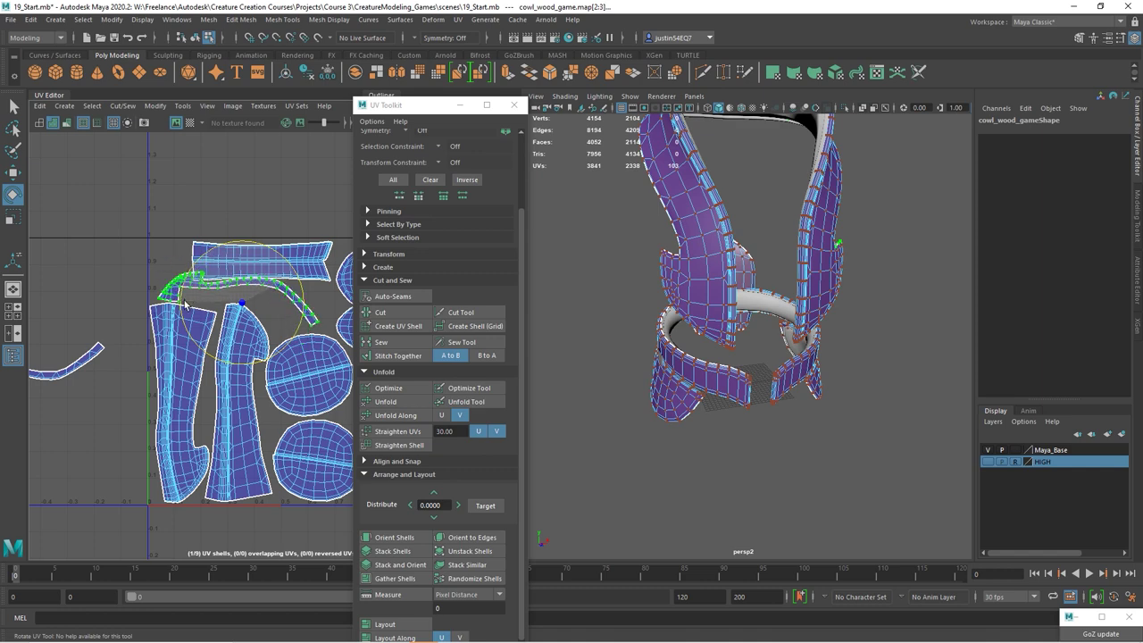
key(w)
scroll(231, 304, up, 2)
drag(234, 321, 198, 361)
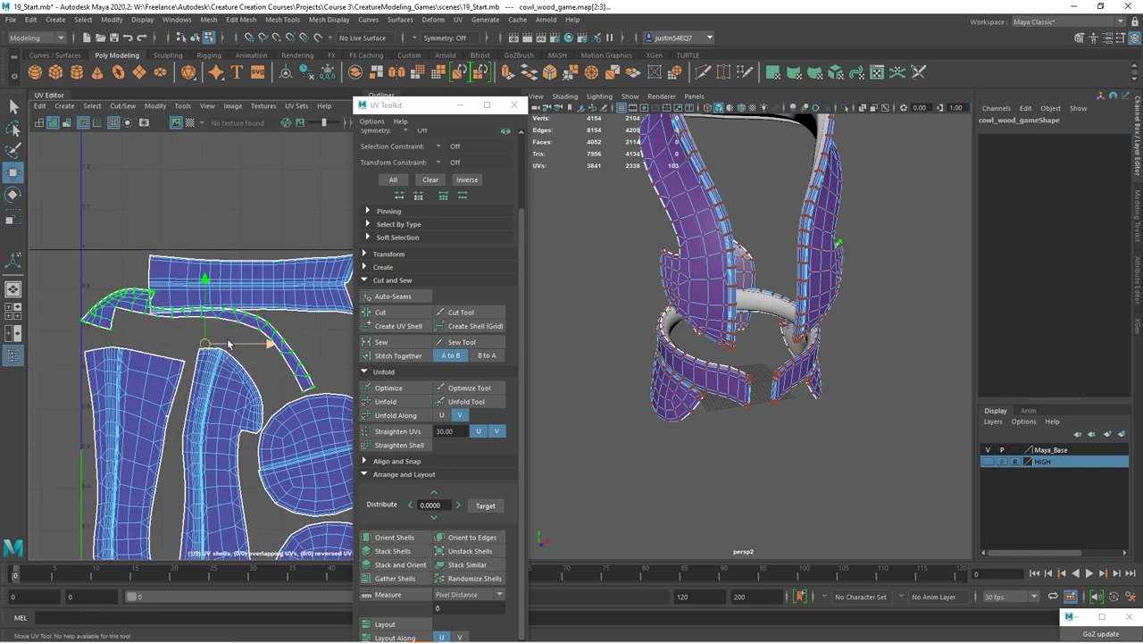
scroll(223, 340, down, 2)
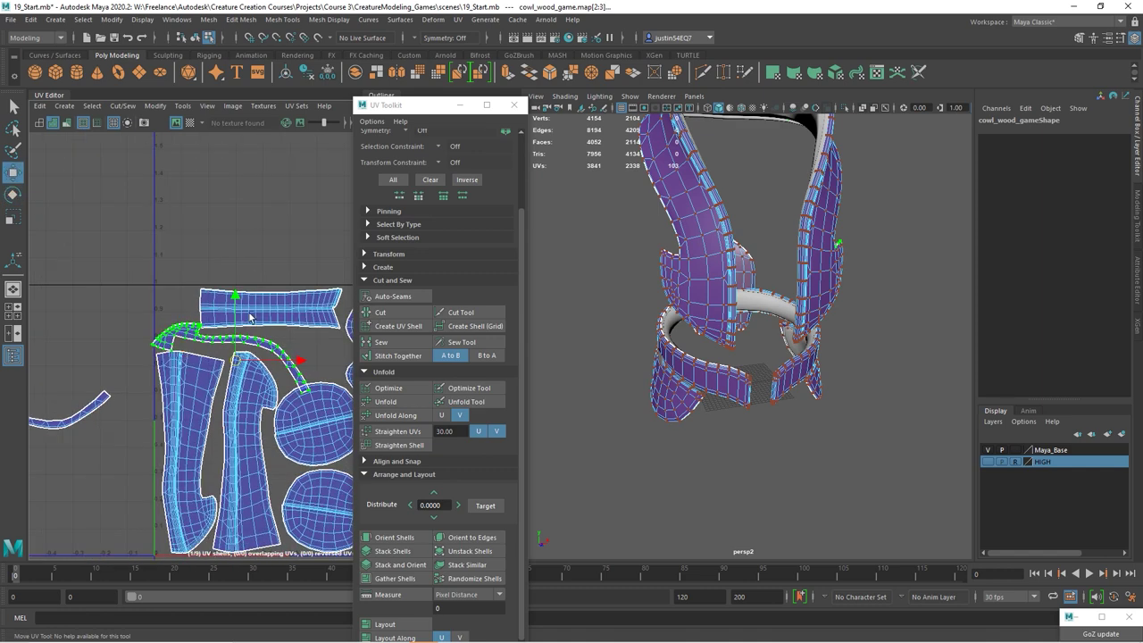
Bend the cowl strip's lower-left corner upward with the UV Lattice Tool.
click(181, 105)
click(203, 192)
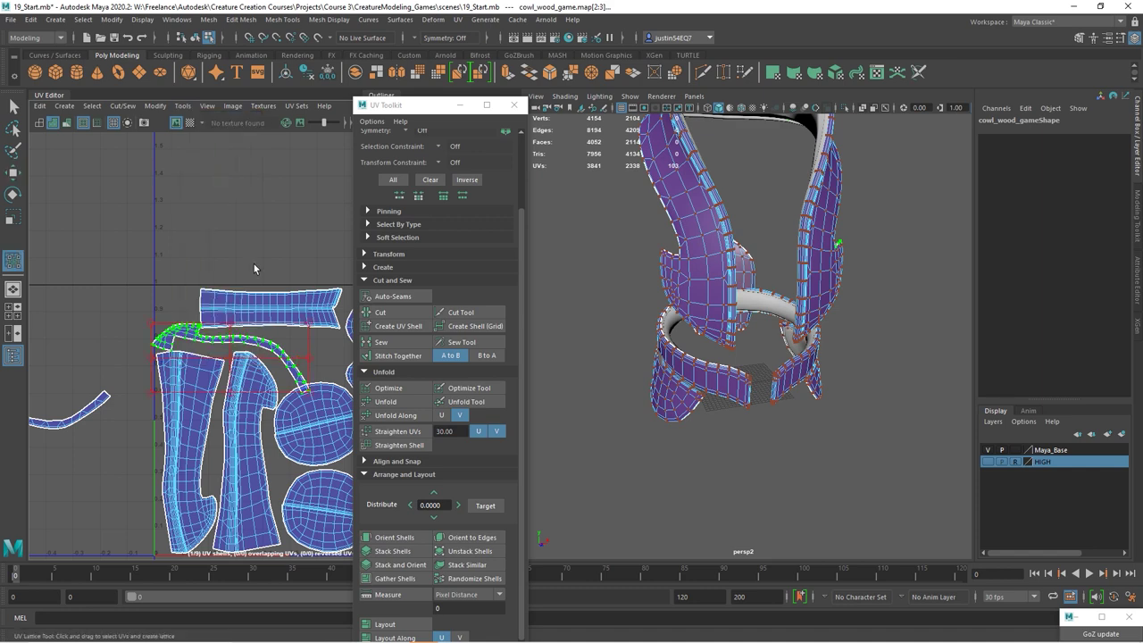
scroll(254, 263, up, 2)
scroll(190, 325, up, 2)
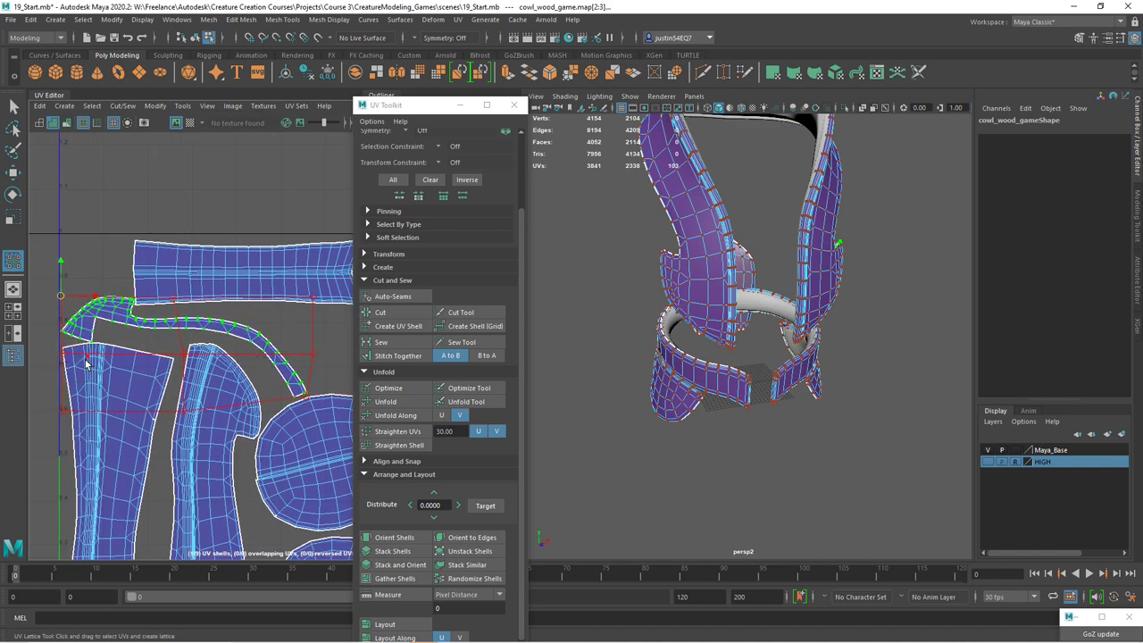
drag(74, 351, 75, 347)
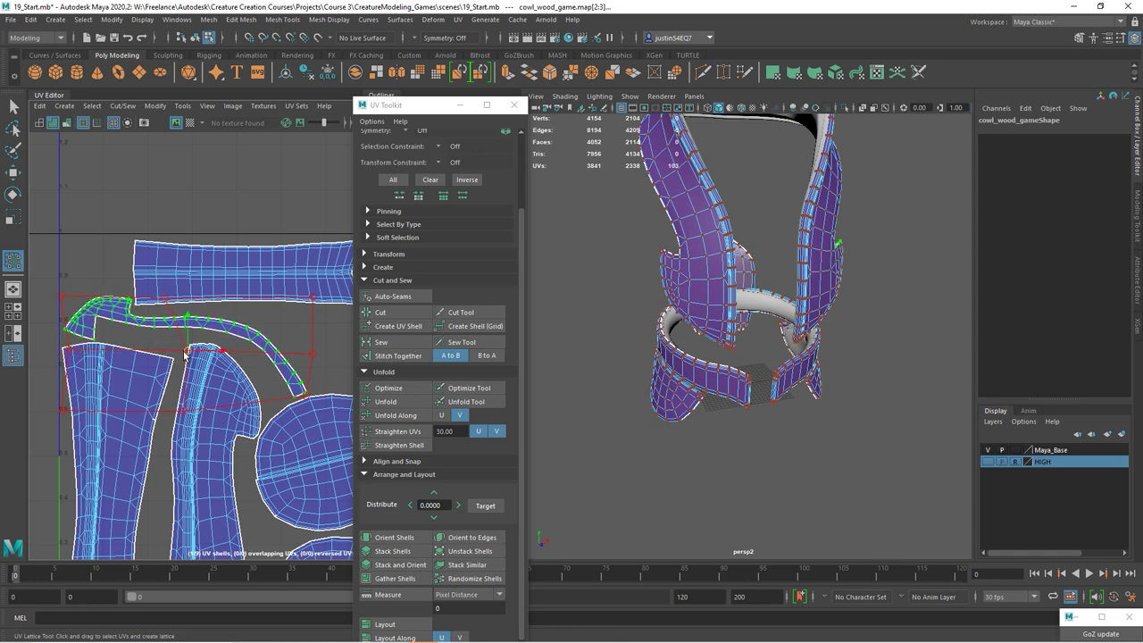
scroll(203, 275, down, 3)
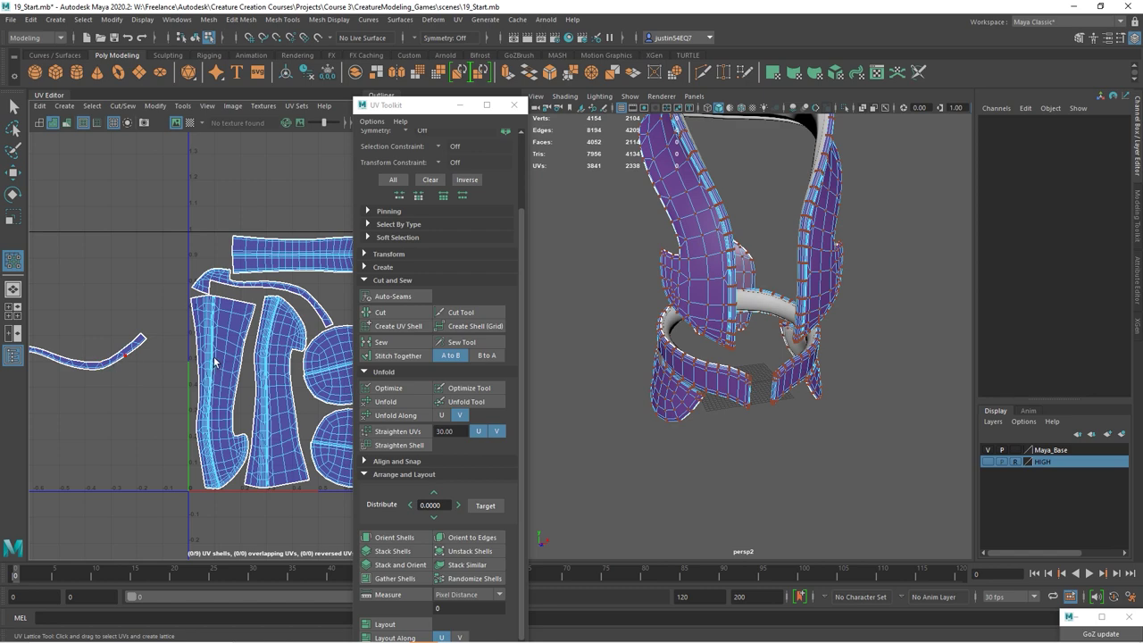
Move the far-left curved strip shell onto the cluster, then back into empty space.
scroll(56, 344, down, 2)
scroll(80, 357, down, 2)
click(99, 371)
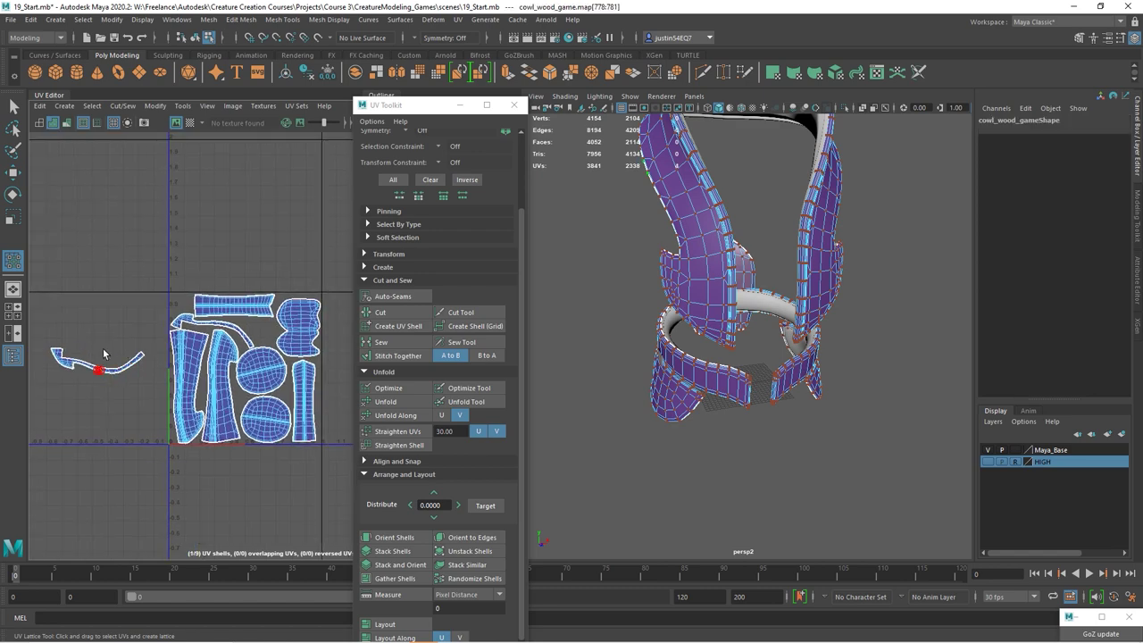
key(w)
drag(104, 353, 246, 328)
scroll(224, 373, up, 3)
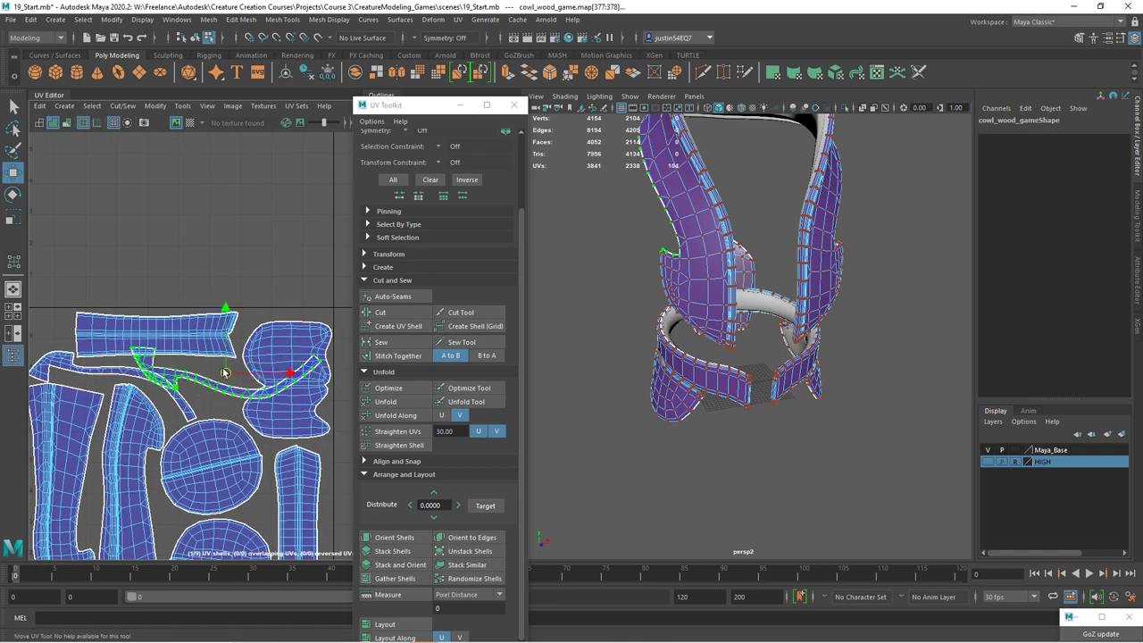
mouse_move(224, 372)
mouse_down()
mouse_move(142, 325)
mouse_move(127, 237)
mouse_up()
Place the cowl strip above the belt strip and shift the belt strip down-left.
click(133, 340)
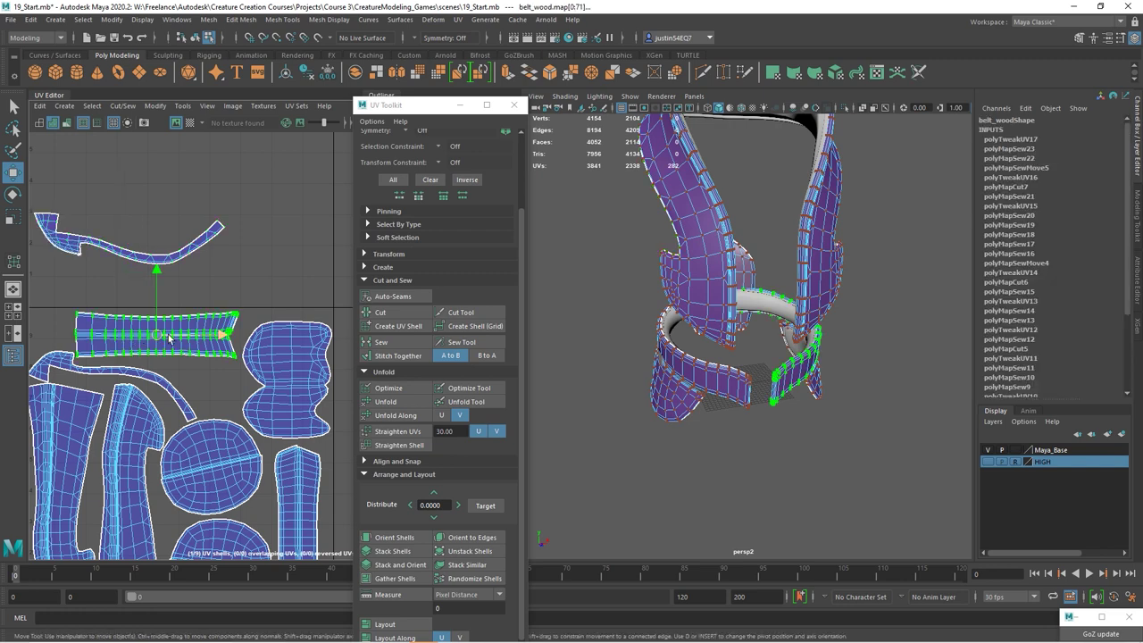
key(ctrl+z)
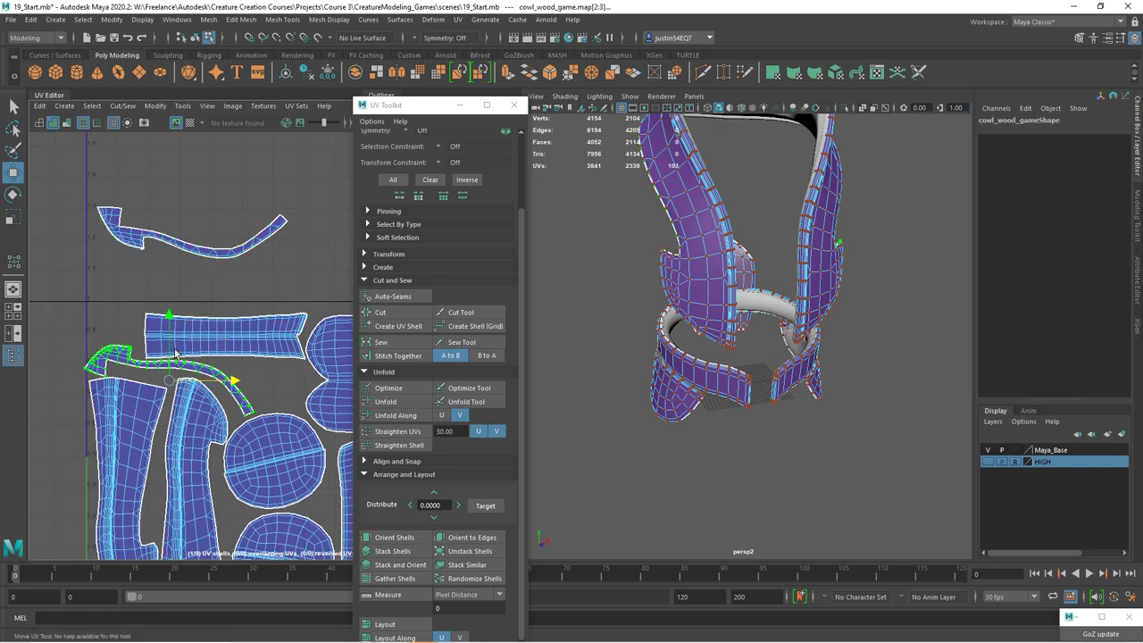
drag(166, 382, 172, 330)
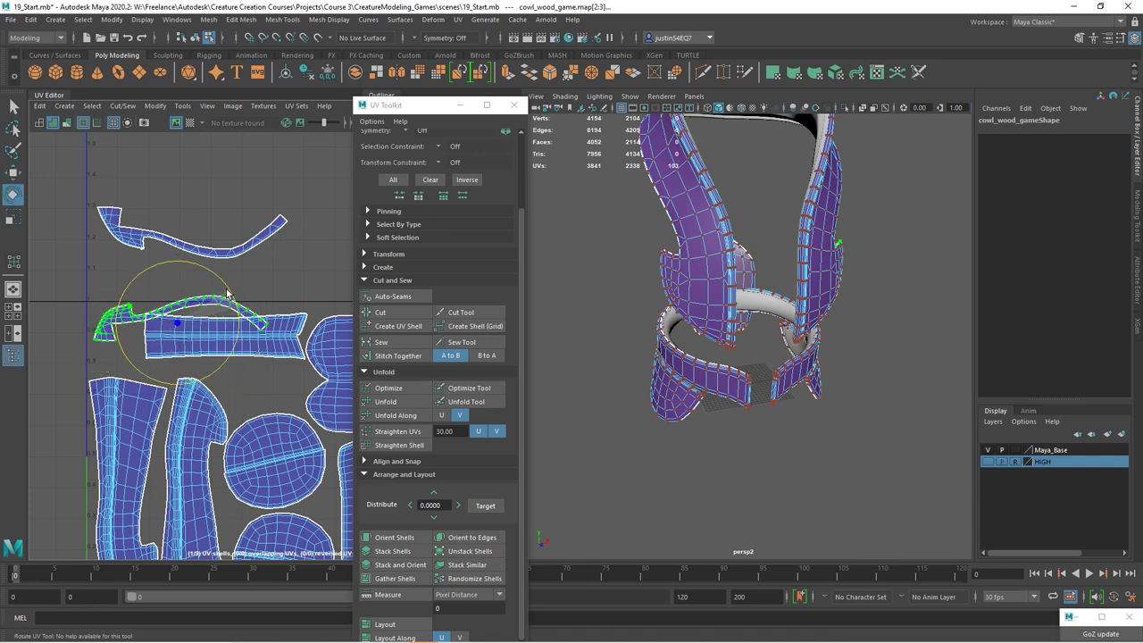
click(265, 345)
key(w)
drag(225, 347, 196, 357)
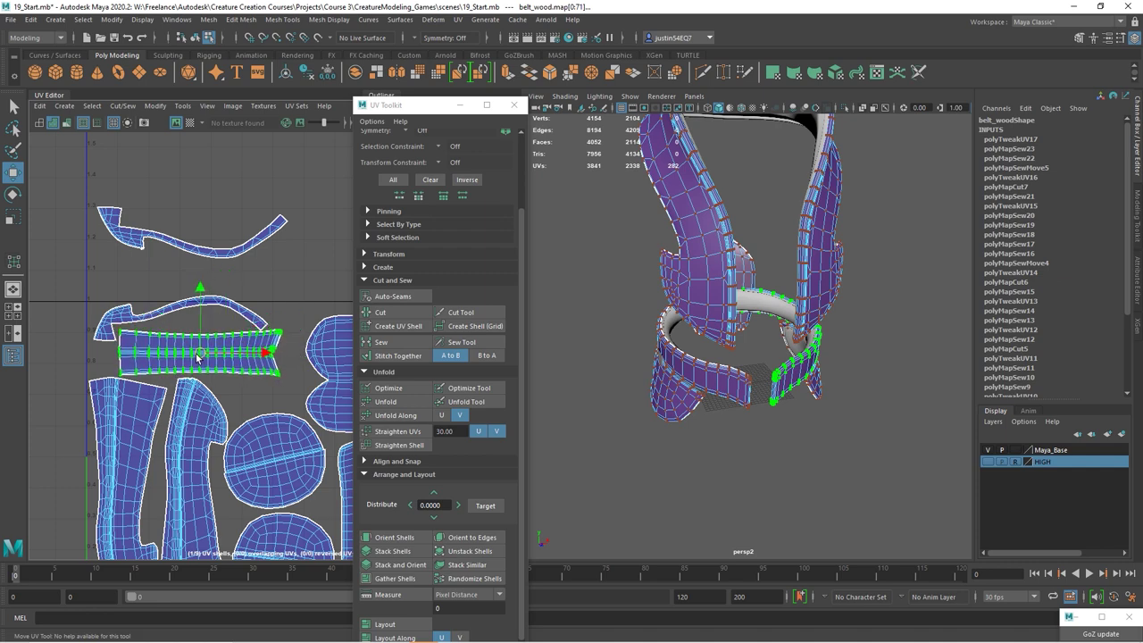
Position the top-left curved strip over the round shell and angle it diagonally.
click(217, 302)
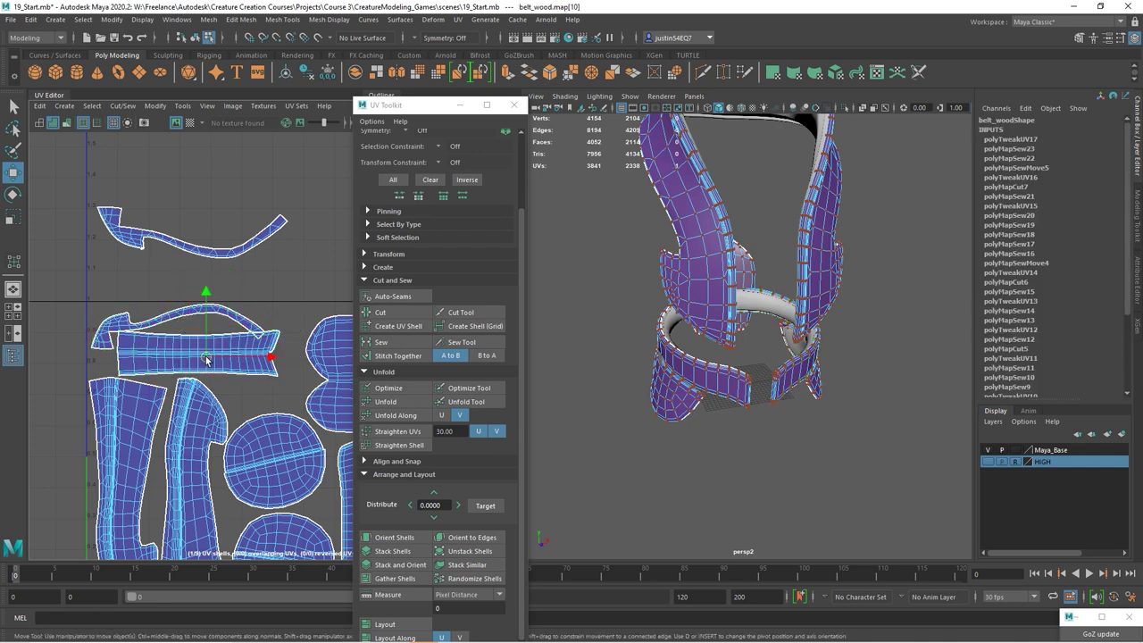
alt+middle_drag(251, 370, 186, 354)
click(284, 356)
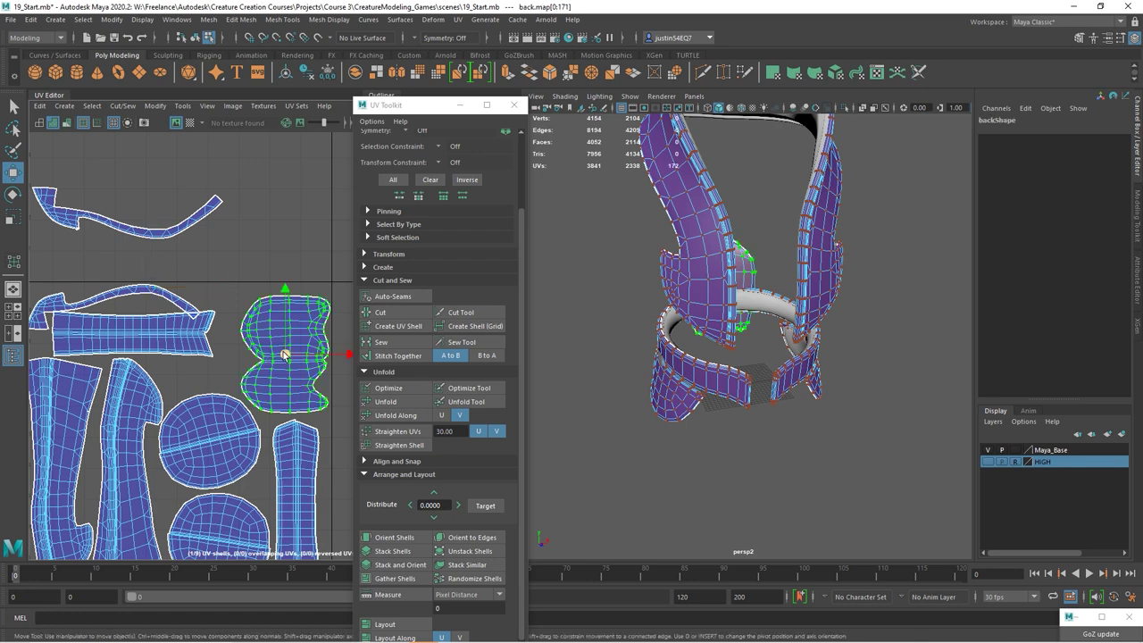
click(118, 229)
drag(117, 228, 224, 457)
alt+middle_drag(277, 432, 243, 306)
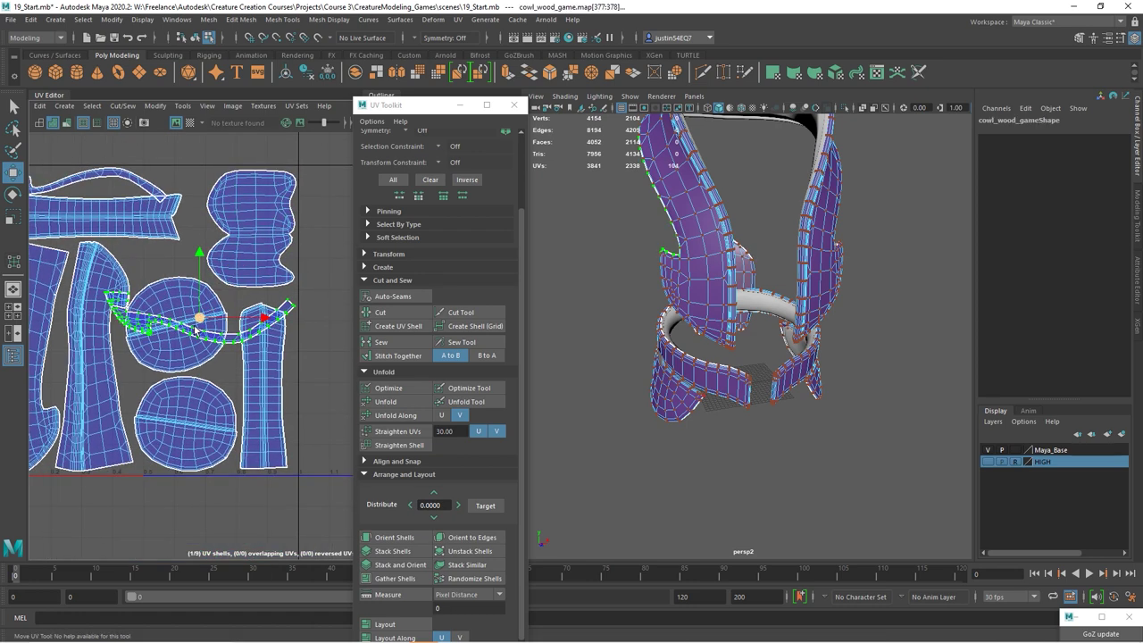
drag(239, 284, 169, 272)
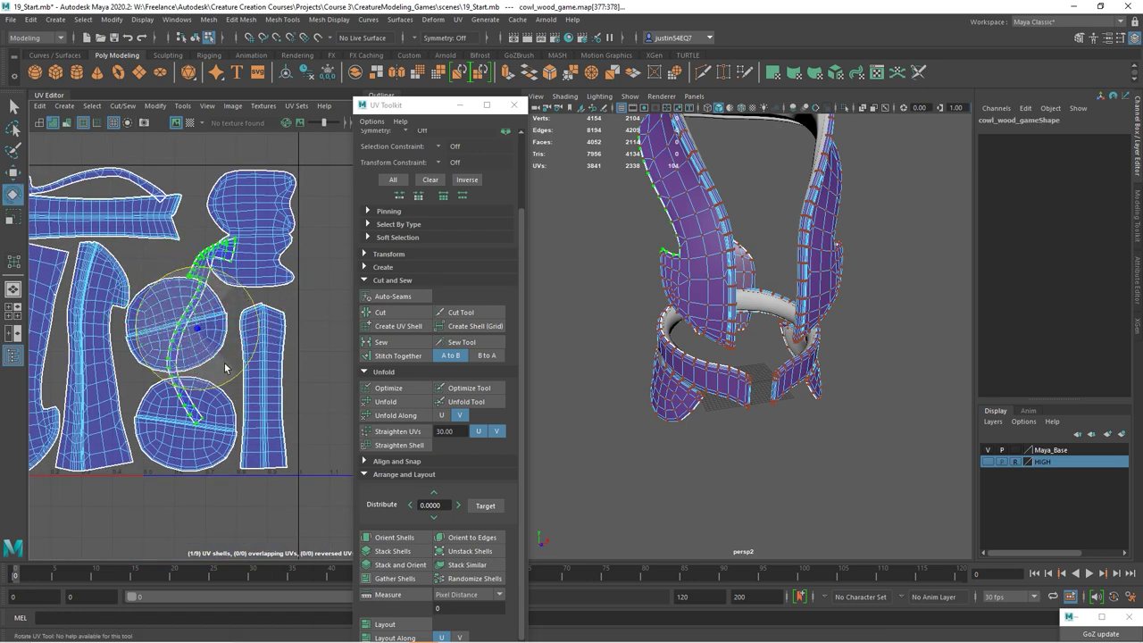
key(w)
drag(168, 332, 170, 302)
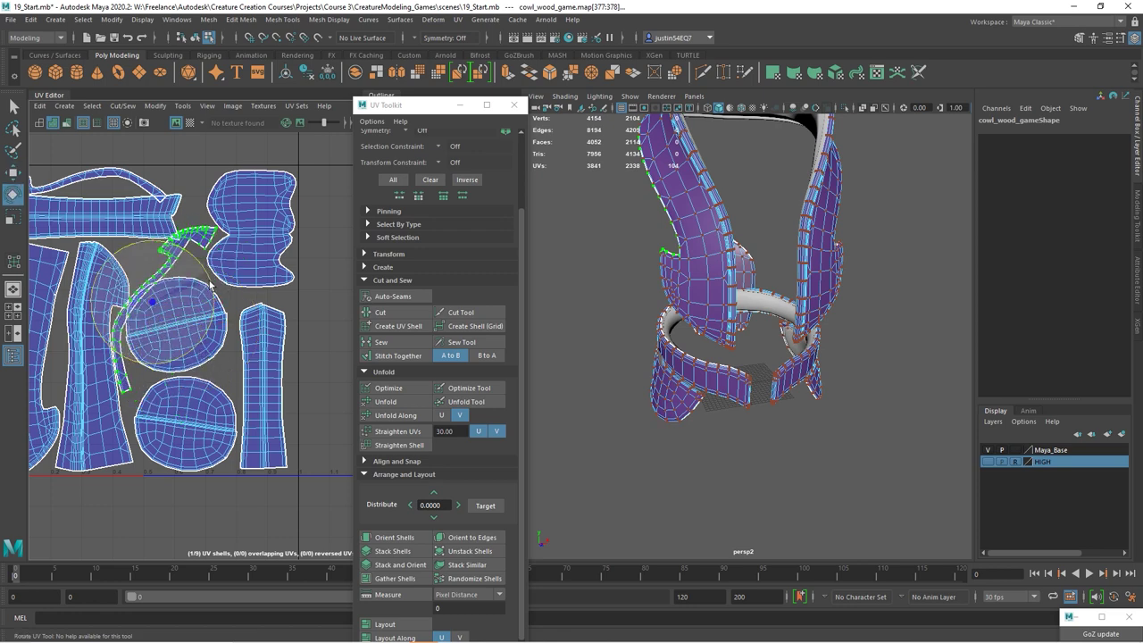
drag(204, 275, 217, 288)
Nudge the bean shell and round shells so the two round shells sit stacked together.
key(w)
click(259, 239)
drag(258, 235, 259, 242)
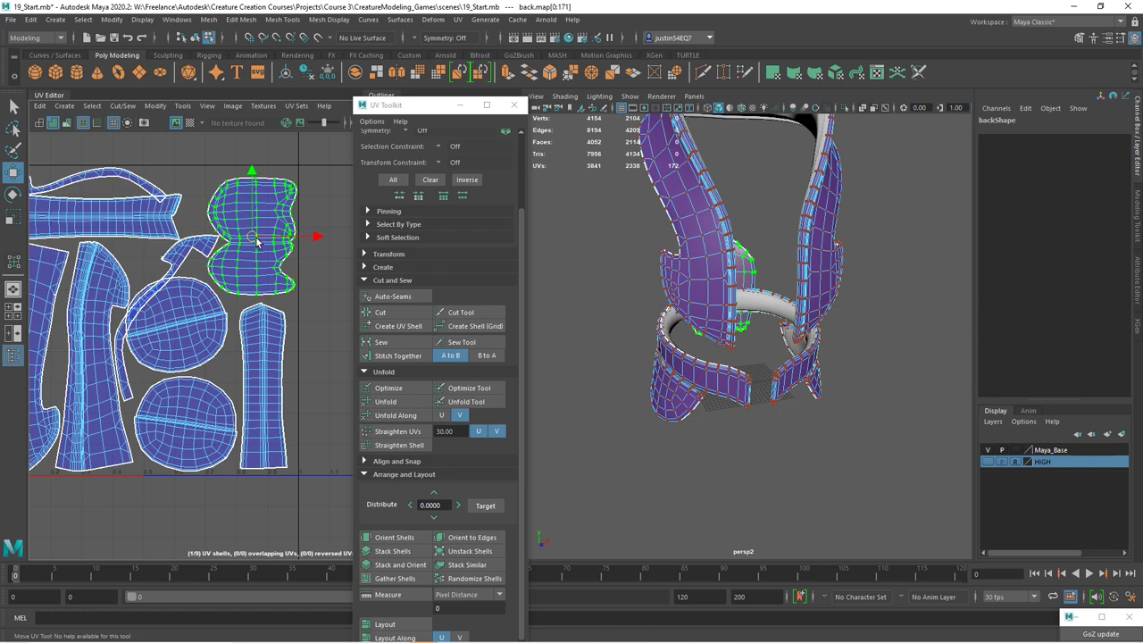
alt+middle_drag(259, 241, 286, 218)
click(211, 302)
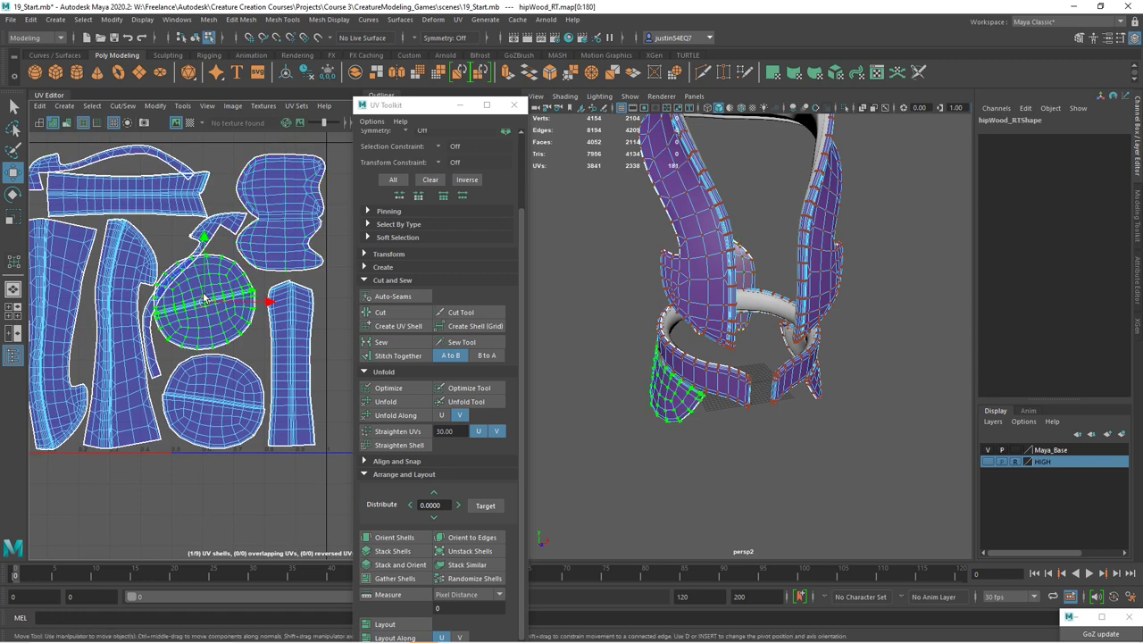
drag(211, 302, 217, 309)
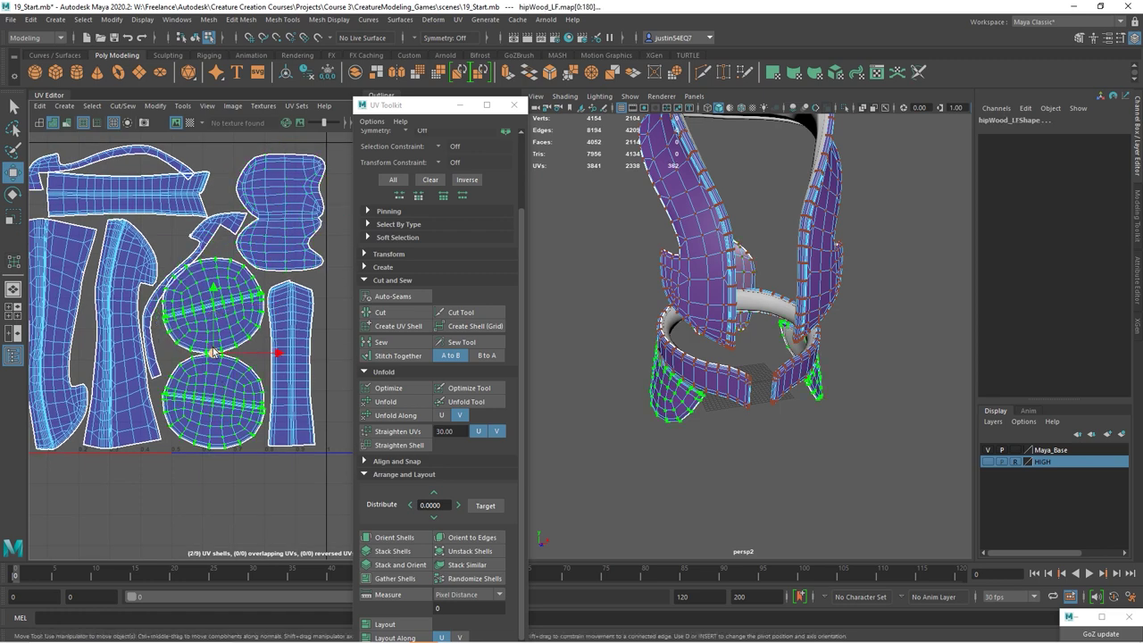
shift+click(217, 354)
key(q)
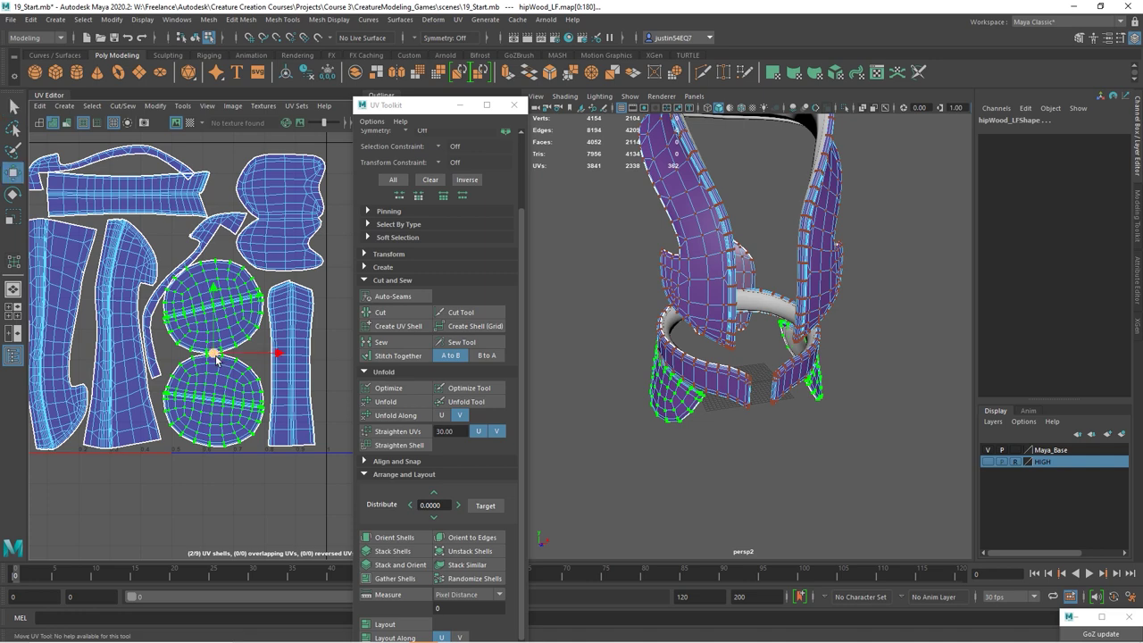
click(216, 359)
Select the curved strip shell at the top of the UV layout.
scroll(277, 316, up, 2)
scroll(277, 316, up, 2)
scroll(278, 316, up, 2)
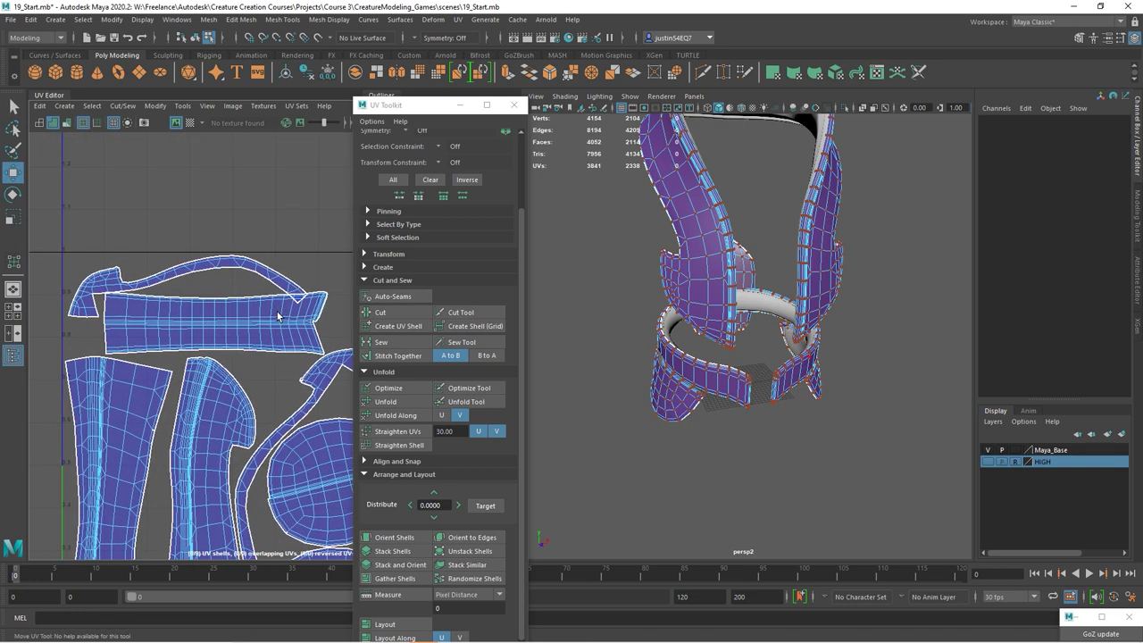
scroll(277, 316, up, 1)
click(164, 108)
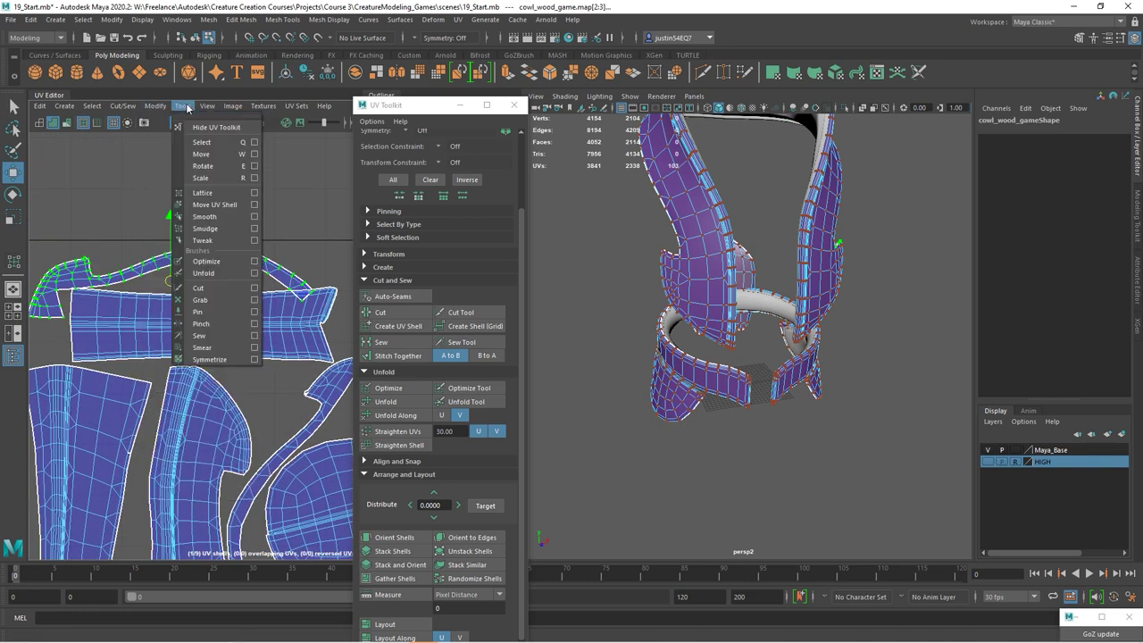
Straighten the top curved strip shell by pulling its lattice points.
click(202, 193)
drag(312, 283, 317, 268)
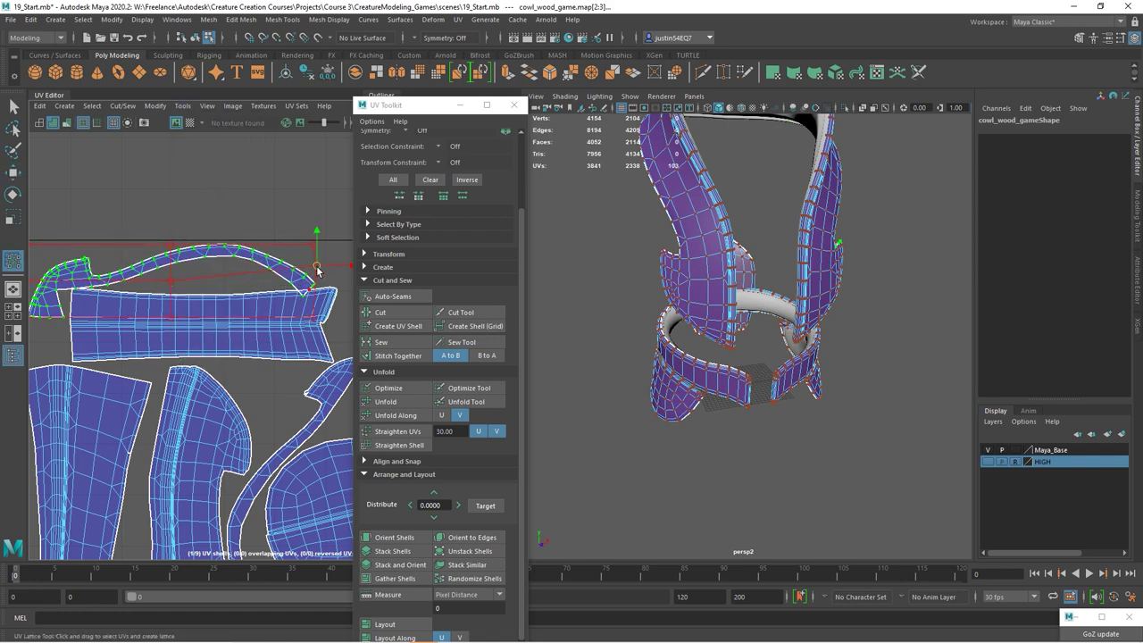
drag(317, 316, 316, 309)
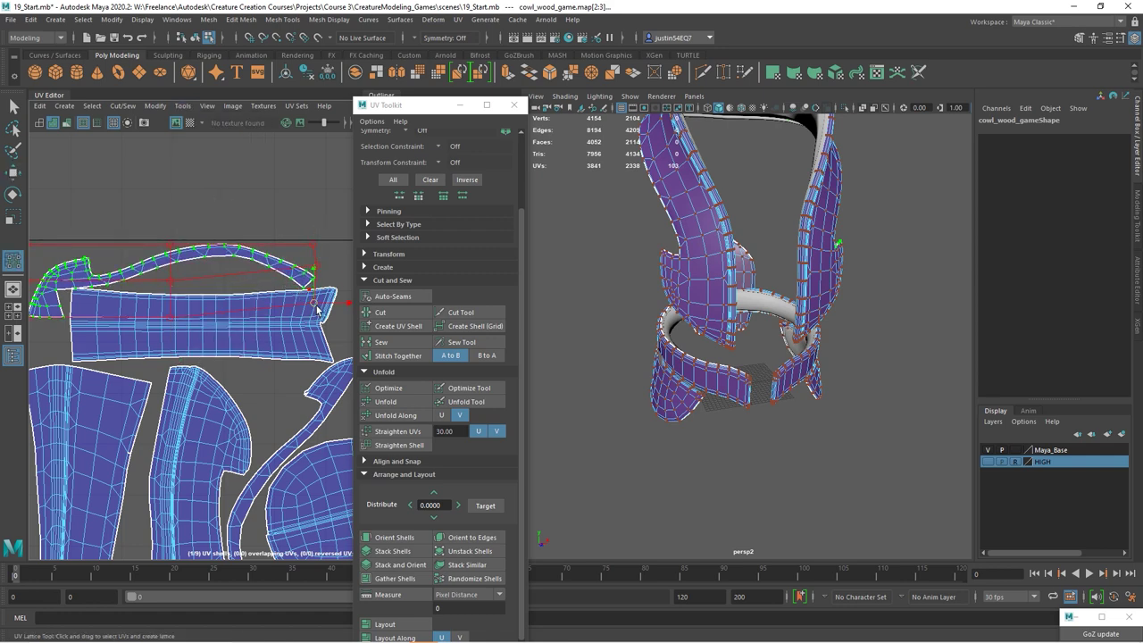
click(251, 243)
Select the belt UV shell and nudge it vertically into place.
right_drag(171, 308, 187, 402)
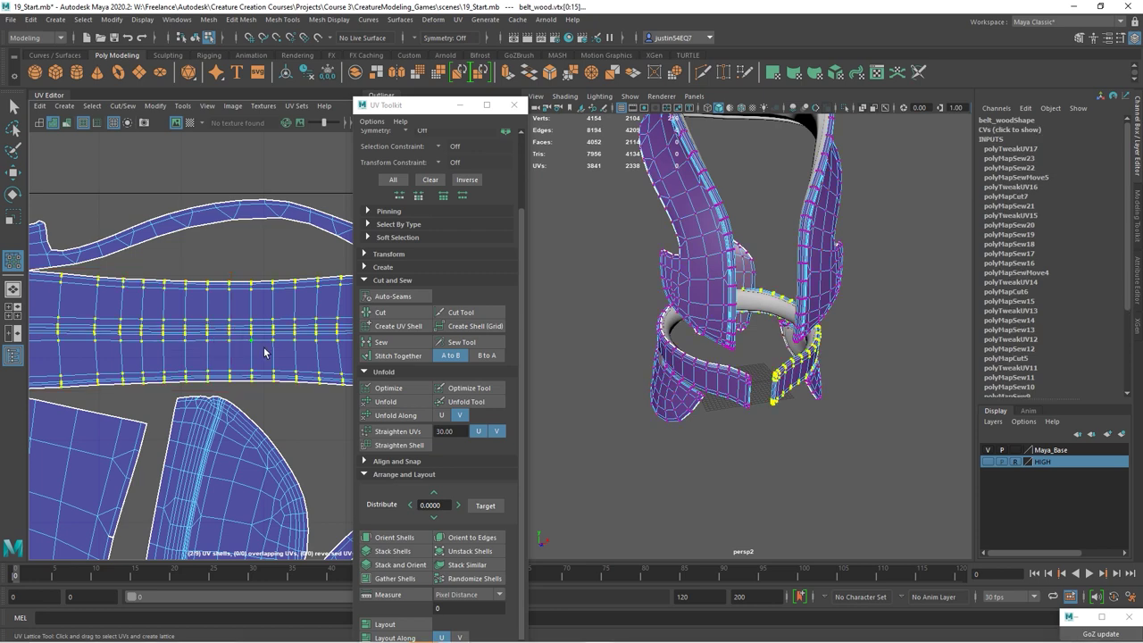
scroll(170, 308, up, 1)
key(e)
alt+middle_drag(262, 331, 212, 358)
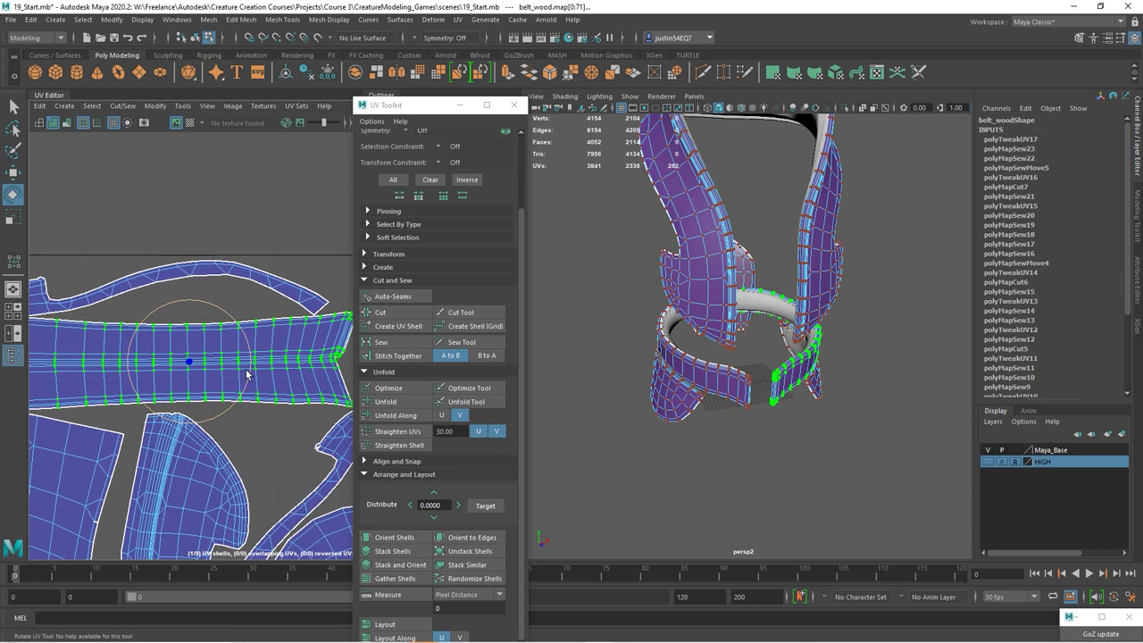
key(w)
drag(183, 308, 185, 306)
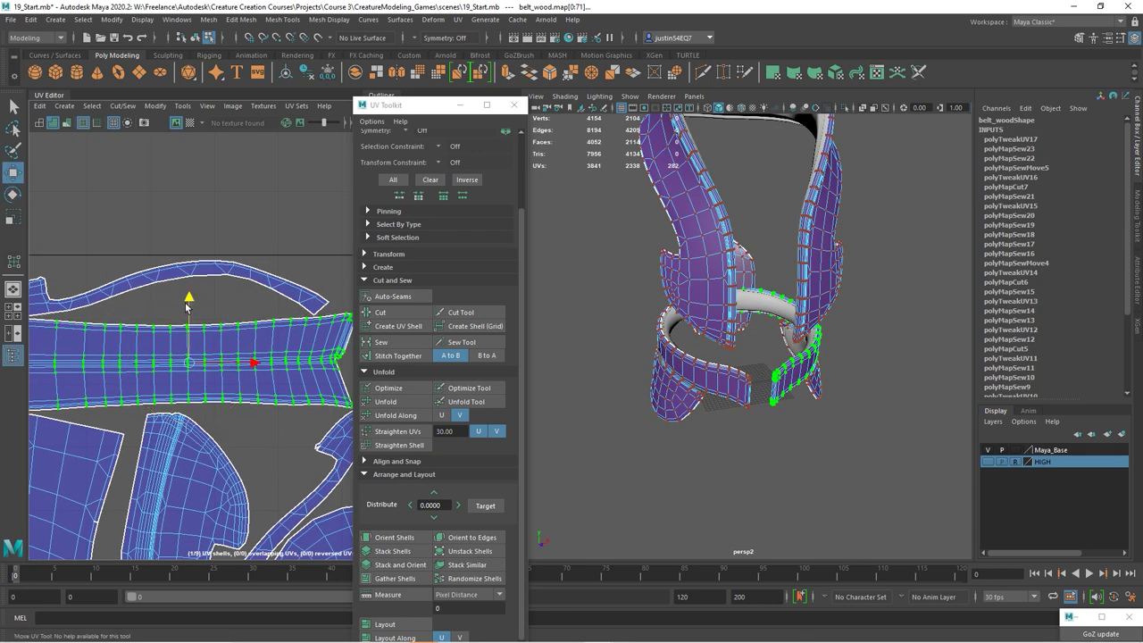
click(295, 339)
Frame the whole 0–1 UV tile and return to object selection mode.
scroll(163, 240, down, 5)
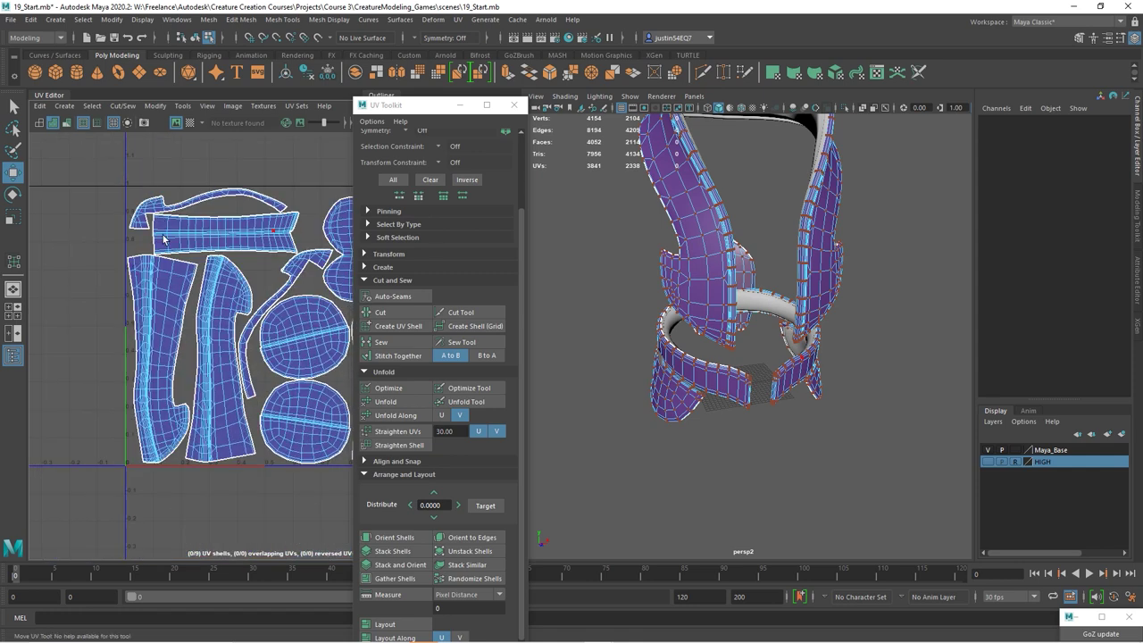
scroll(164, 240, down, 3)
alt+middle_drag(311, 327, 232, 329)
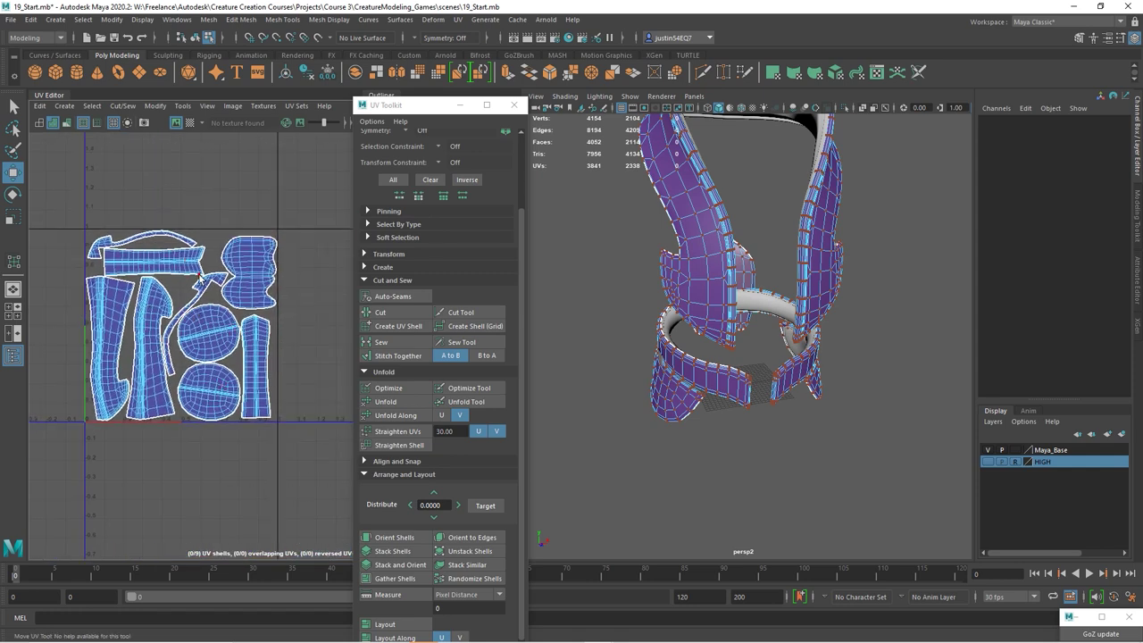
click(195, 38)
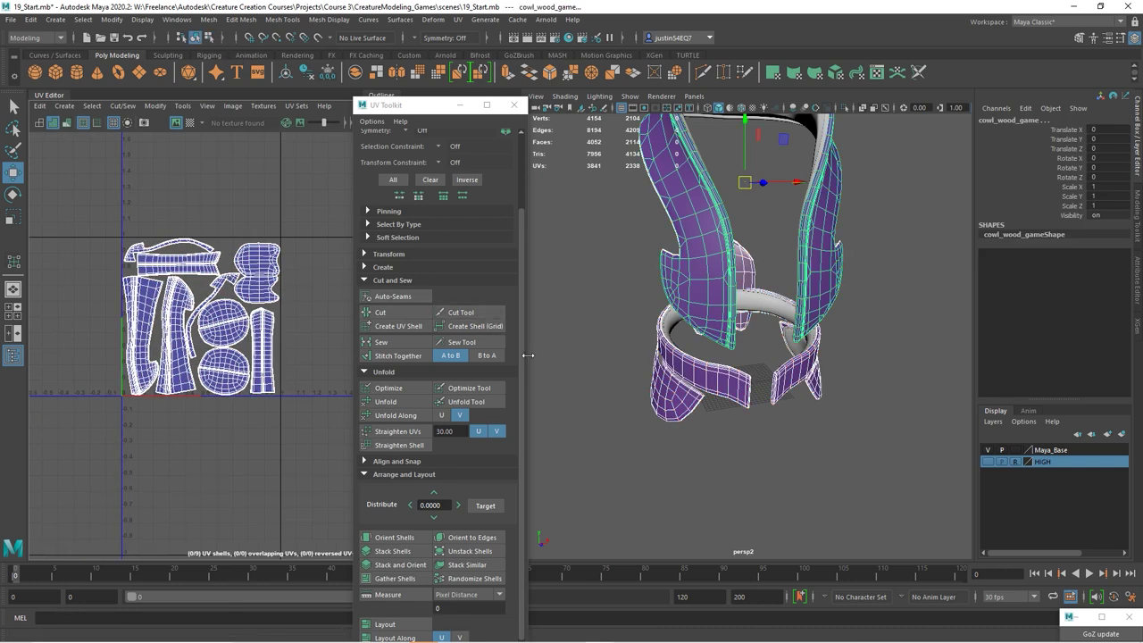
click(568, 38)
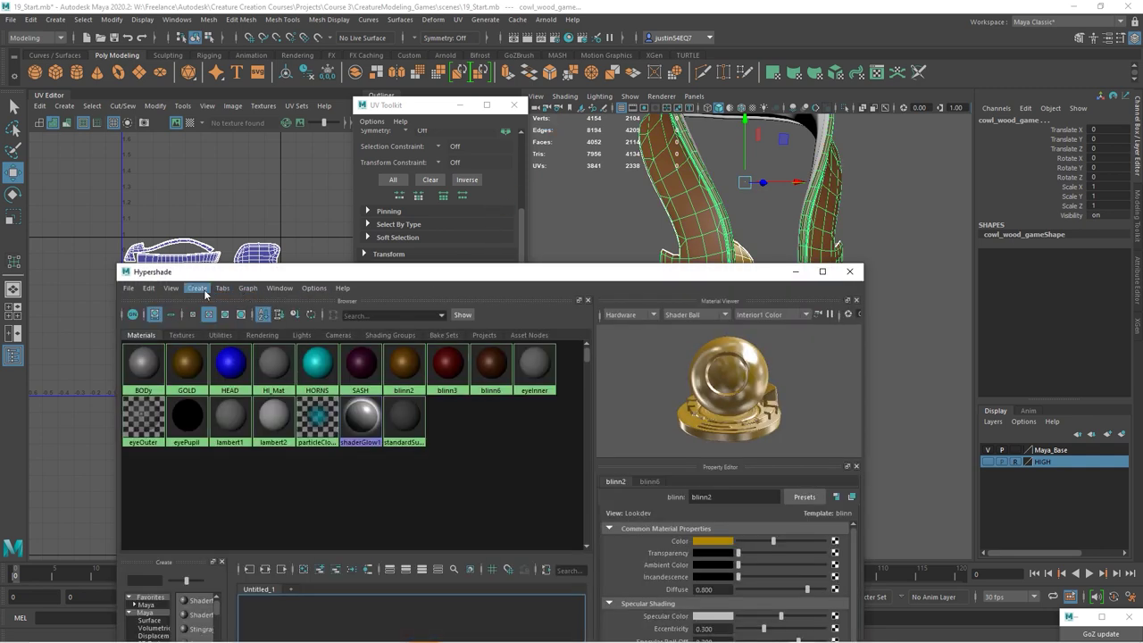
Create a new Blinn material and name it WOOD.
click(196, 288)
mouse_move(240, 273)
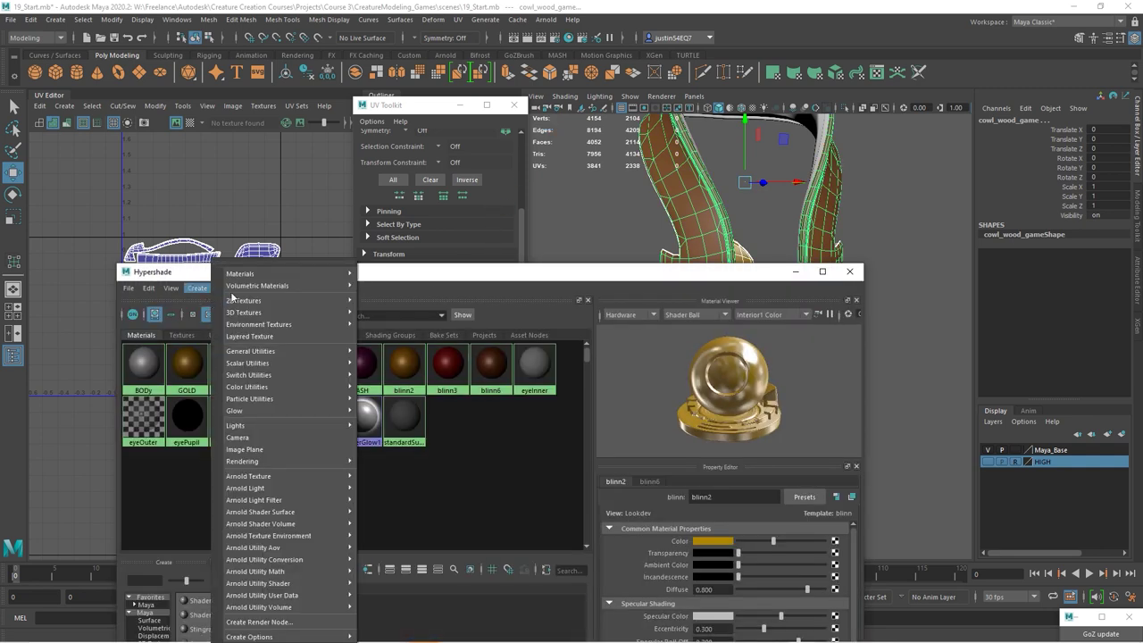
click(378, 356)
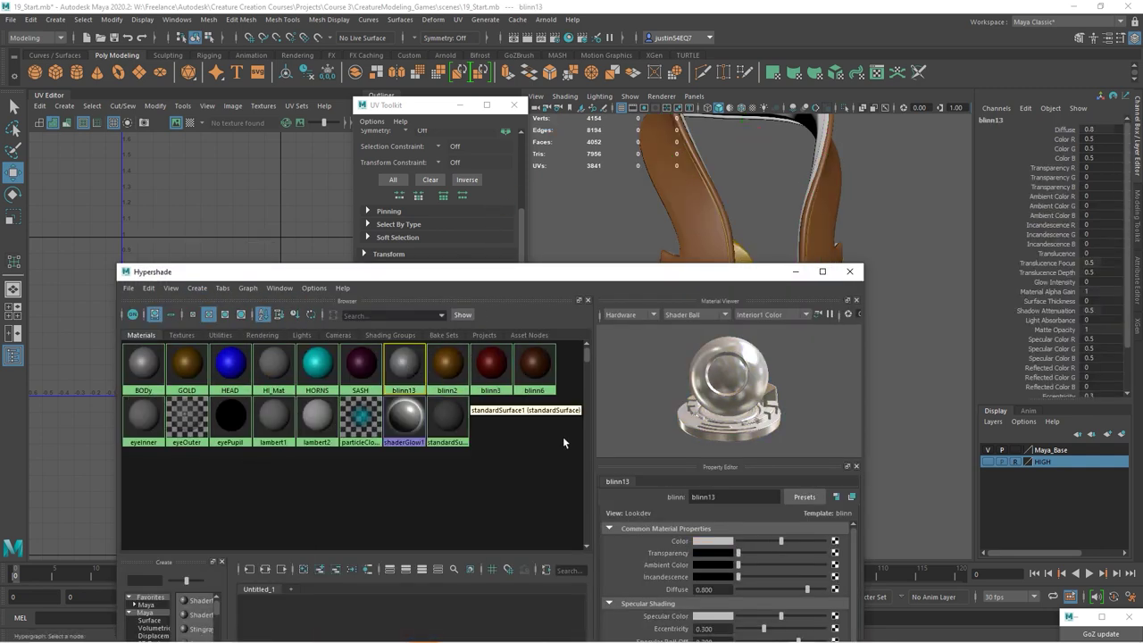
double_click(703, 496)
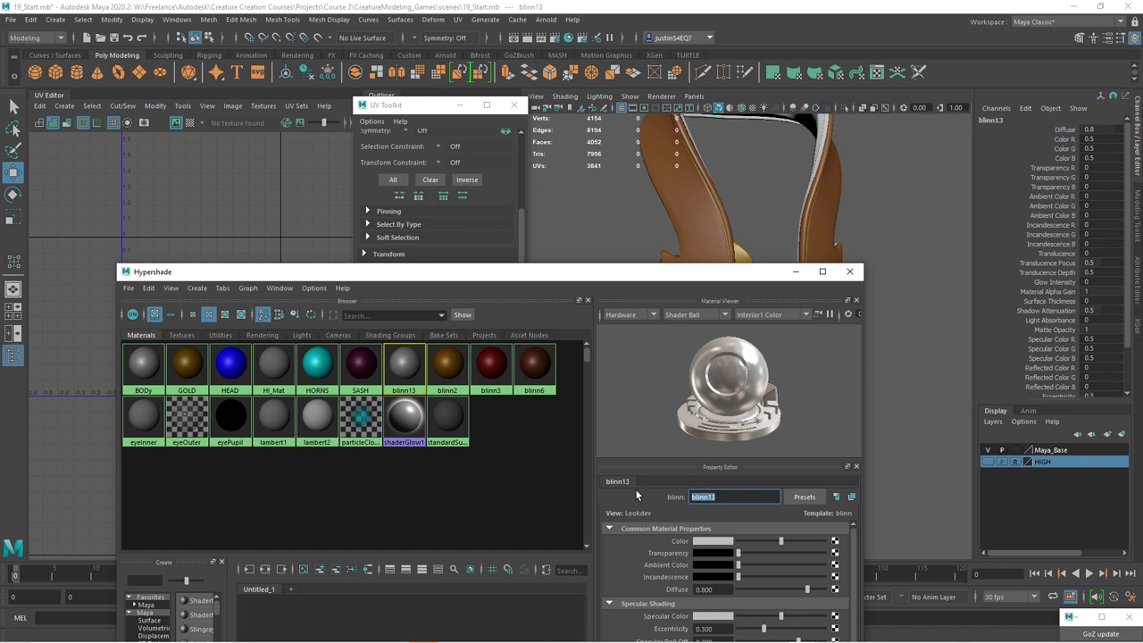
text(WOOD)
key(Return)
Set the WOOD material's Color to a dark brown.
drag(536, 272, 467, 246)
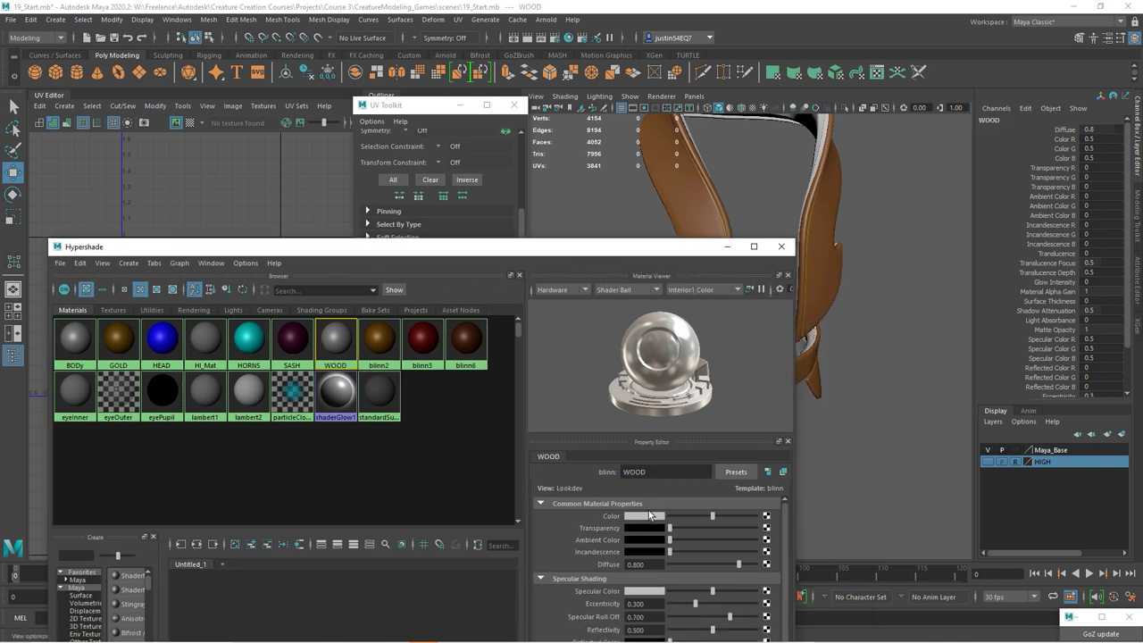
click(645, 516)
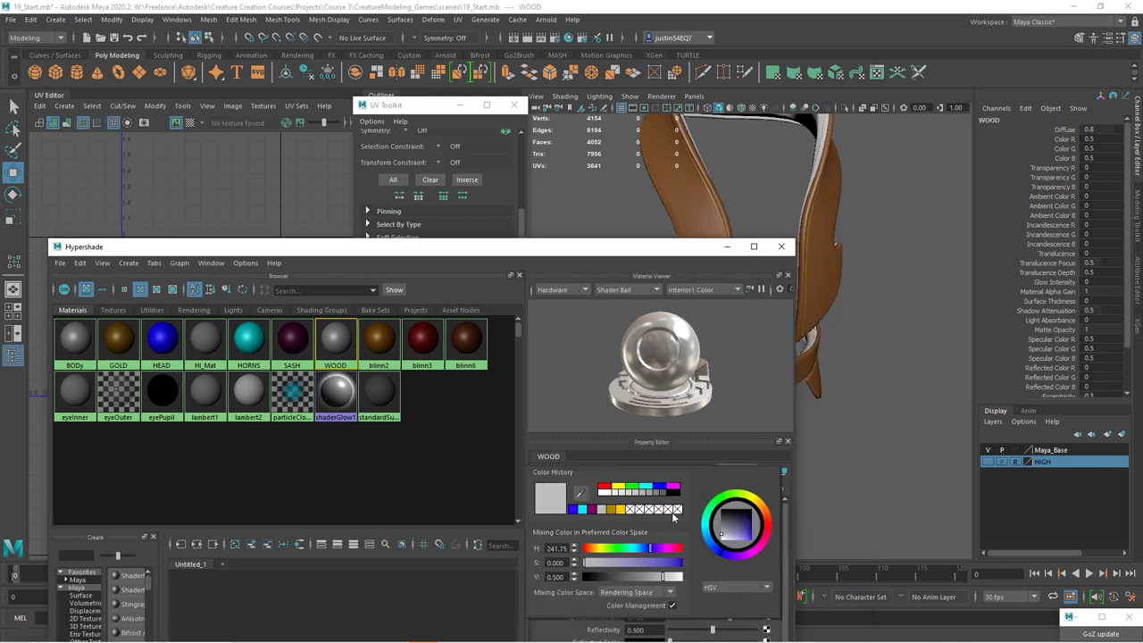
click(771, 521)
drag(741, 534, 755, 525)
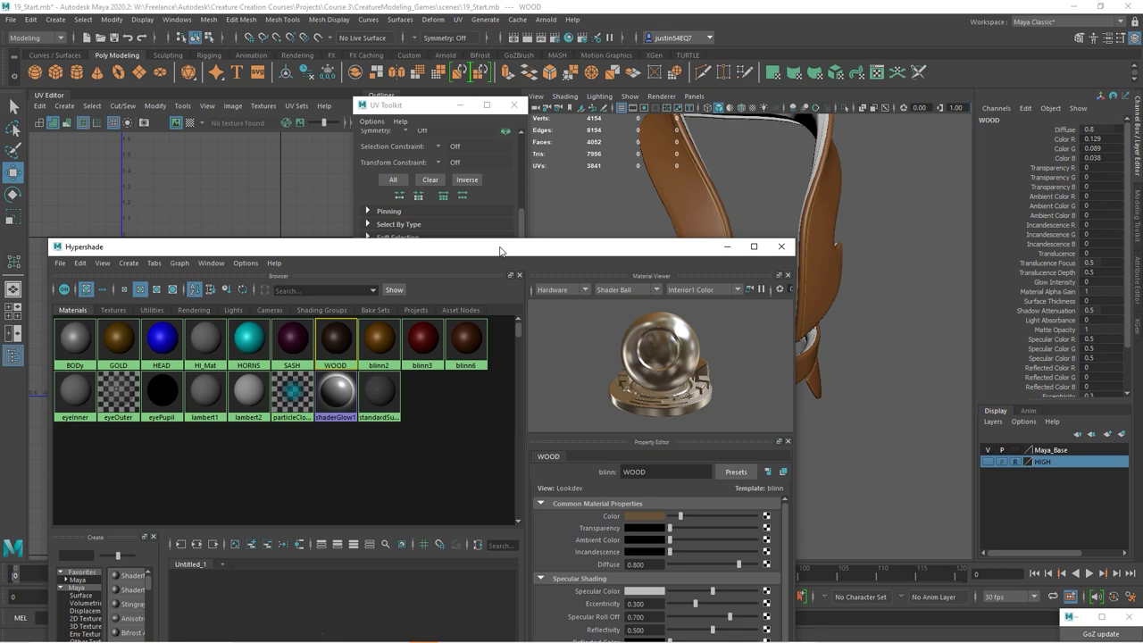
drag(501, 252, 364, 261)
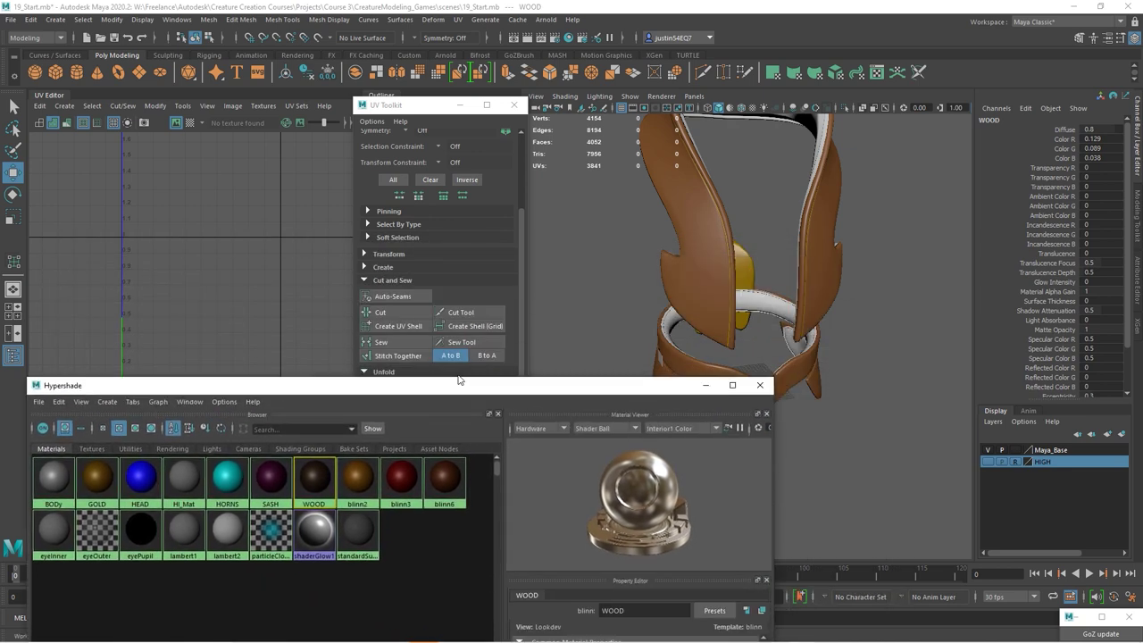
Select the wooden armor pieces, including the left hip piece, and assign WOOD.
alt+drag(706, 298, 745, 321)
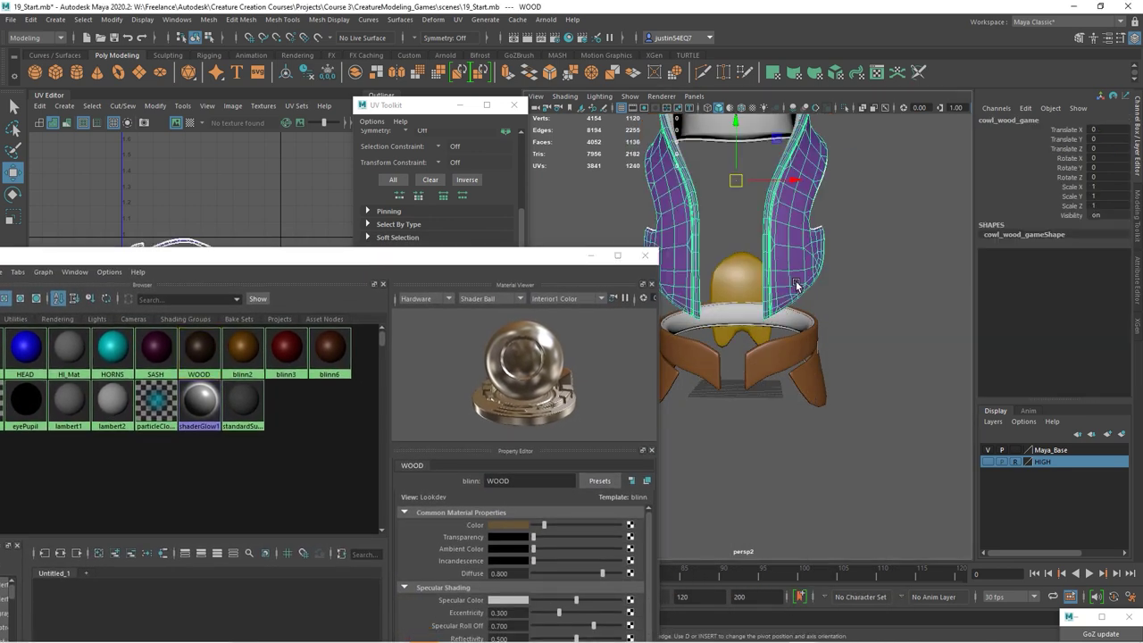
drag(885, 121, 724, 381)
shift+click(724, 381)
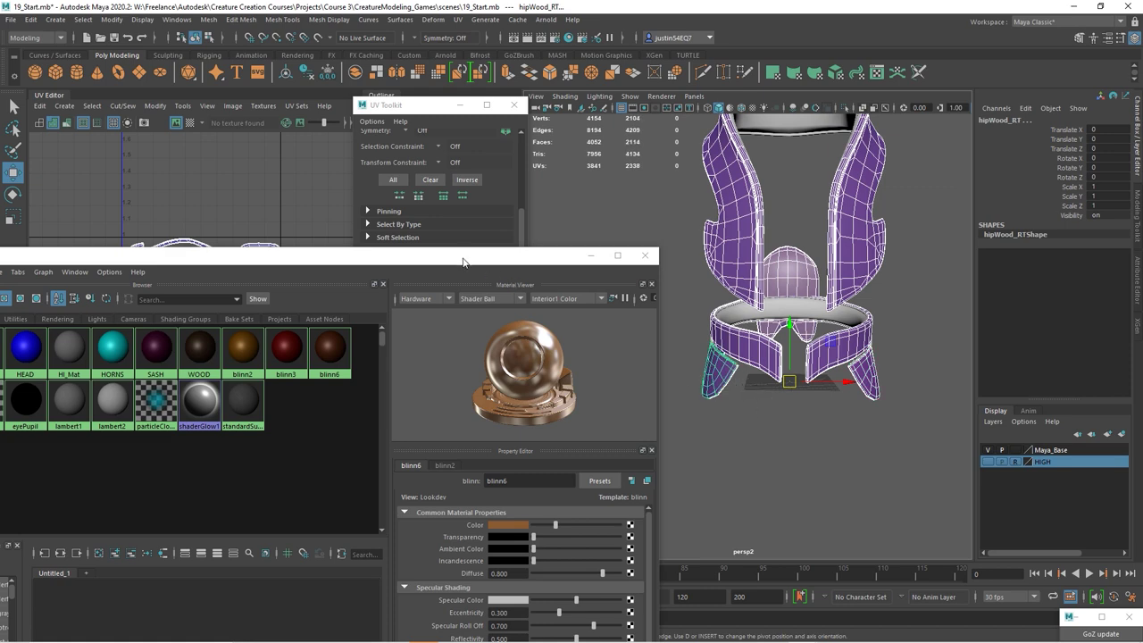
drag(462, 261, 628, 212)
right_click(371, 299)
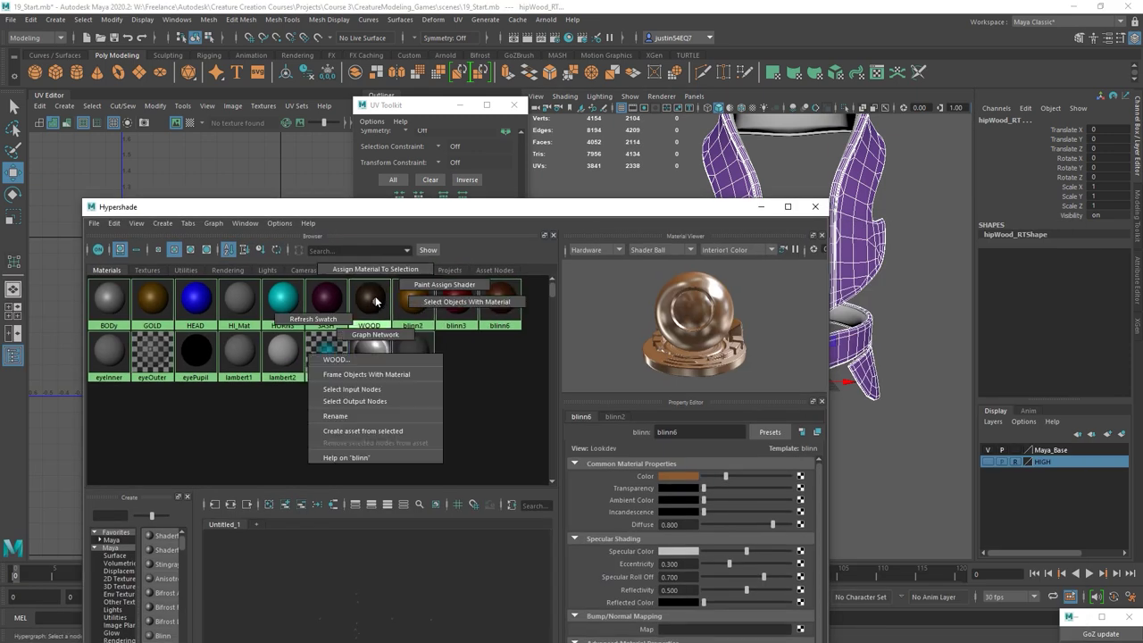
click(375, 269)
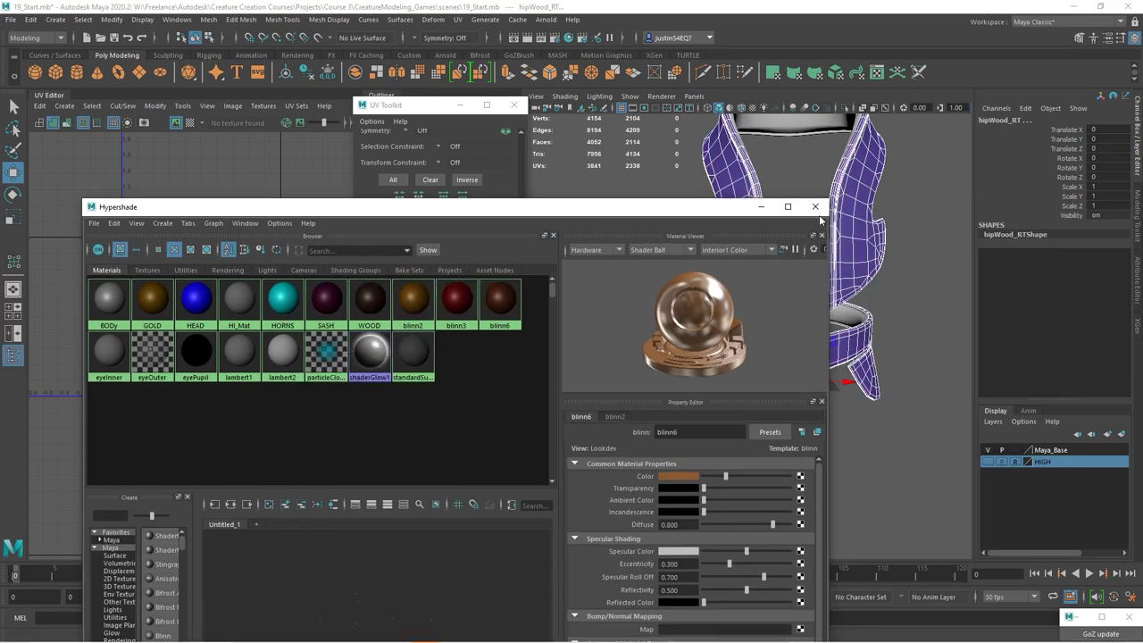
Close Hypershade and hide the wooden pieces with Ctrl+H.
click(815, 206)
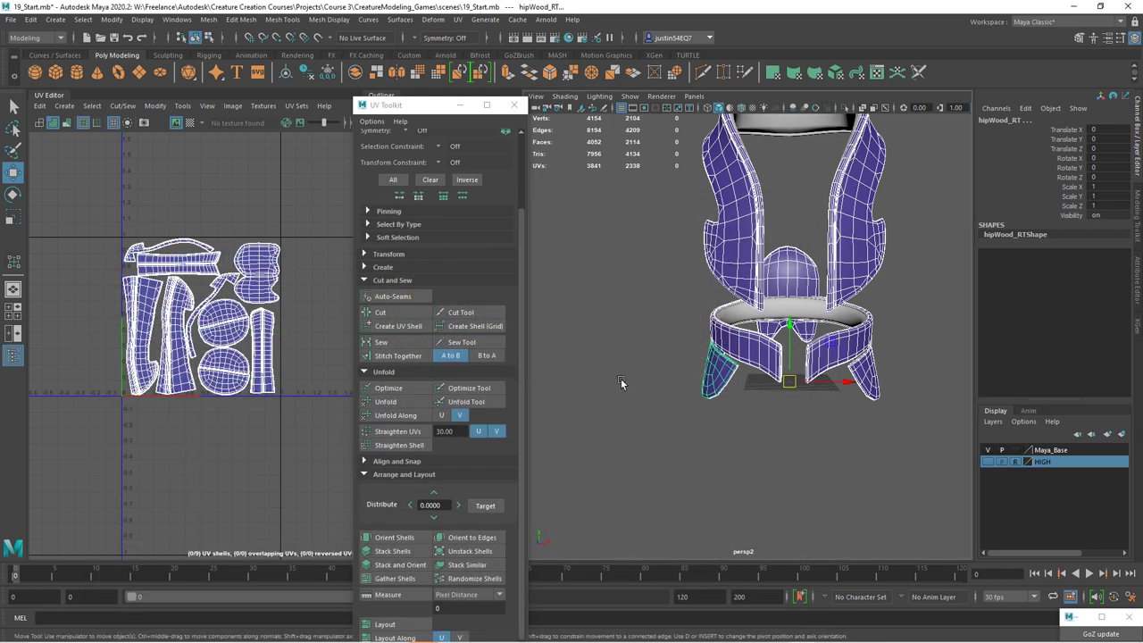
key(ctrl+h)
mouse_move(622, 382)
alt+mouse_down()
mouse_move(809, 405)
mouse_move(697, 401)
mouse_move(838, 406)
mouse_move(704, 370)
alt+mouse_up()
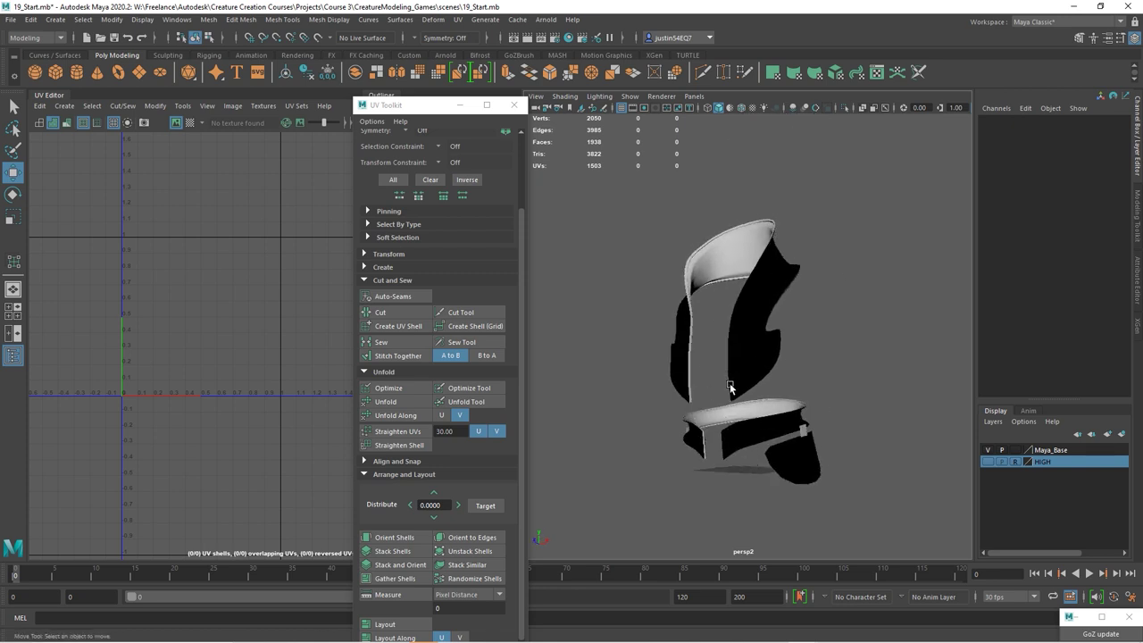